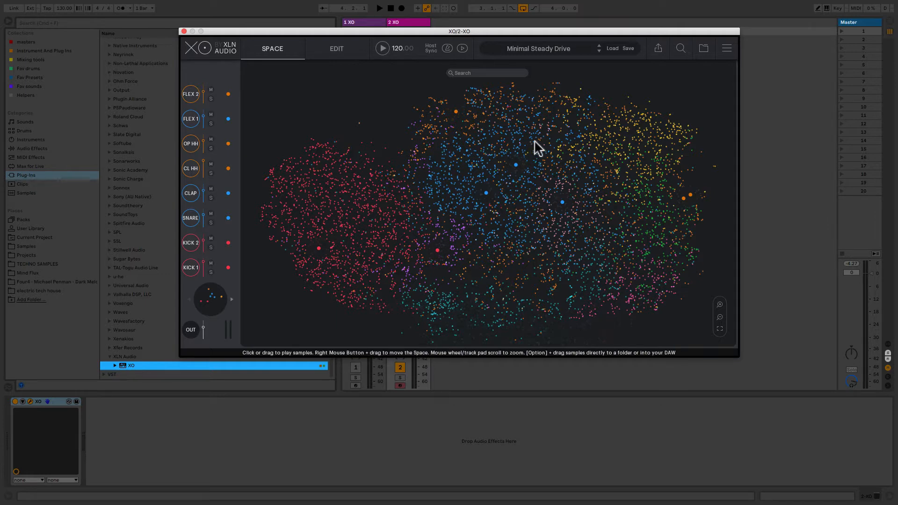
Review the list of sample folders scanned into the drum plugin and close it
left_click(702, 49)
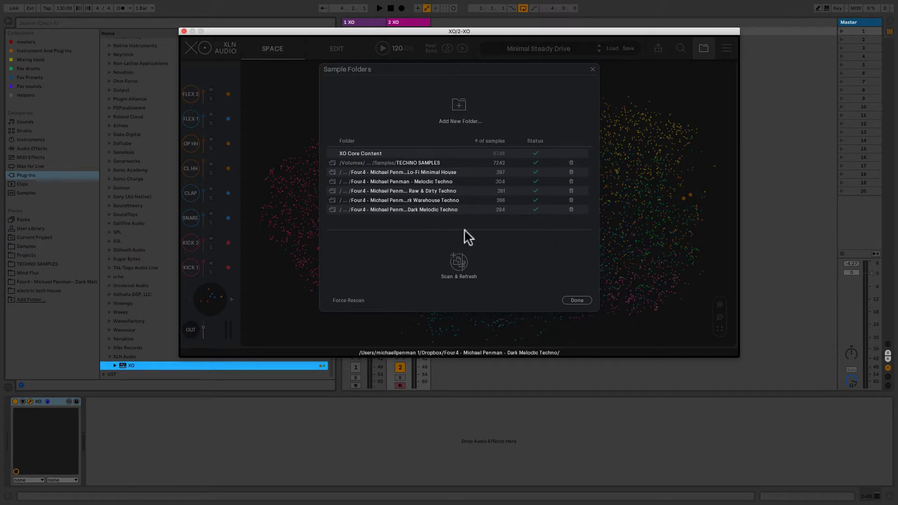
left_click(572, 299)
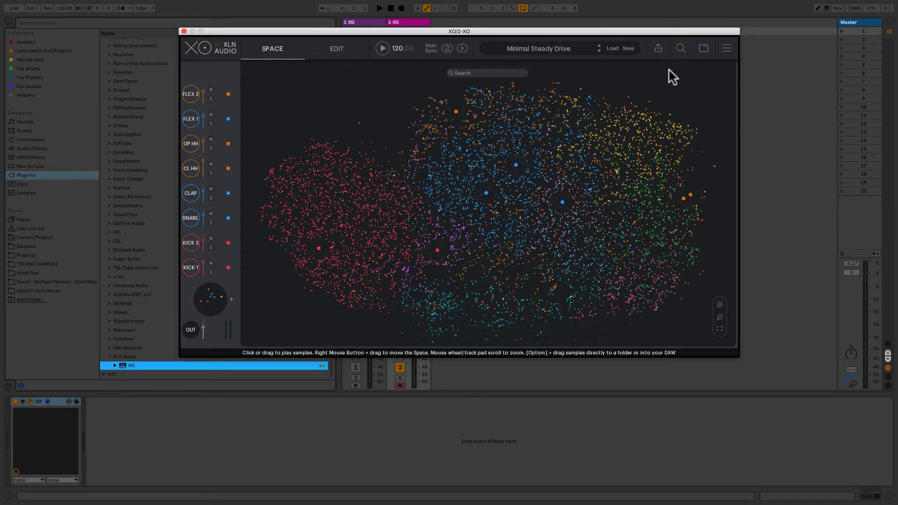
Filter the sample space to the TECHNO SAMPLES folder only, excluding XO Core Content and all the Four4 folders
left_click(680, 48)
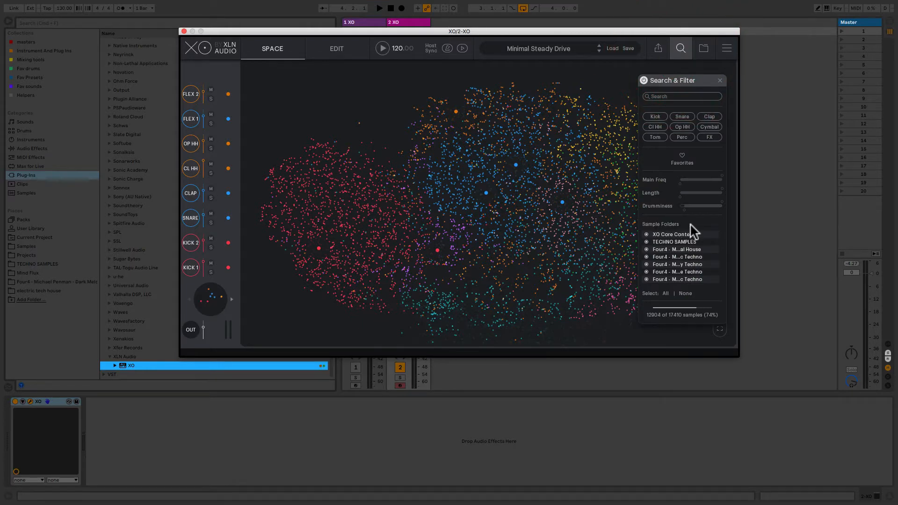
left_click(648, 234)
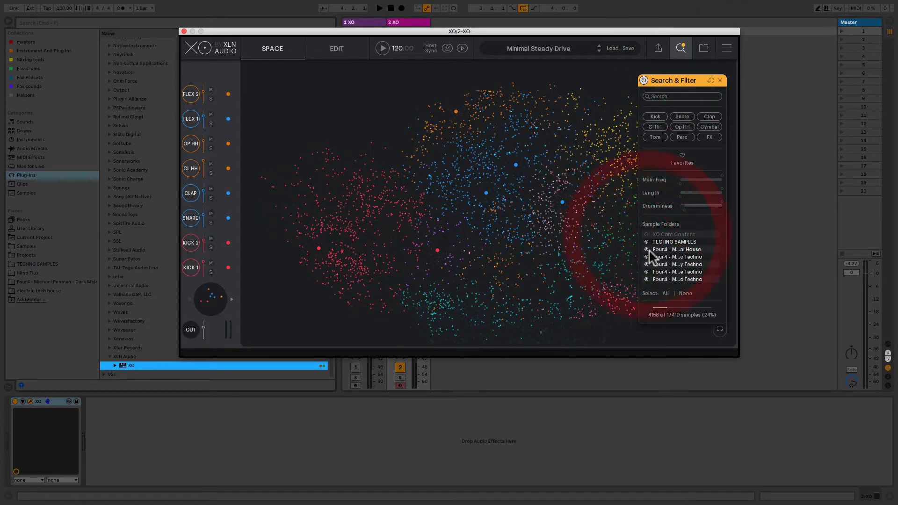
left_click(650, 249)
left_click(646, 257)
left_click(646, 265)
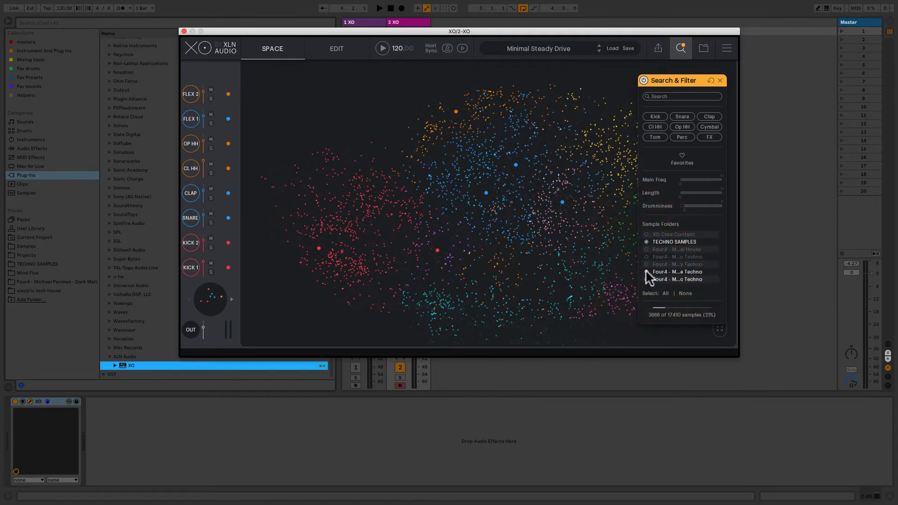
left_click(646, 272)
left_click(646, 278)
Filter the space to Kick samples, audition one of them, and clear the Kick filter again
left_click(656, 116)
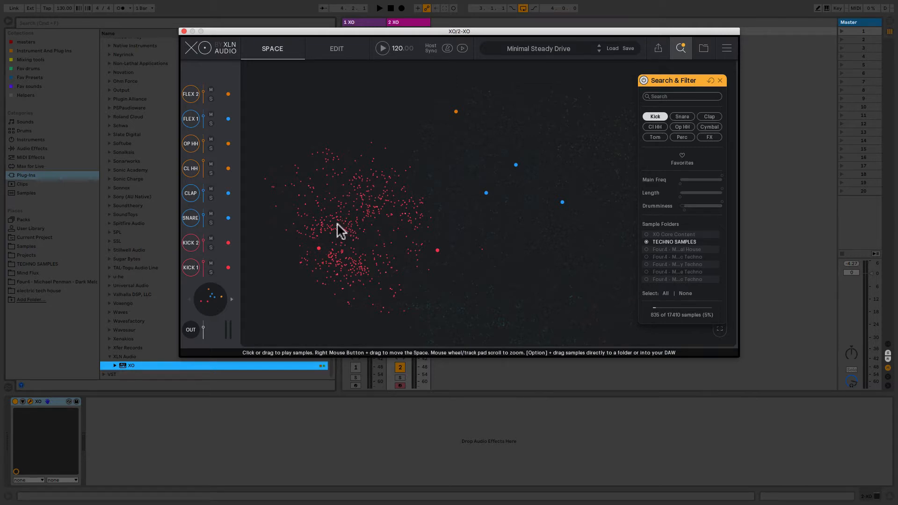
mouse_move(347, 225)
left_mouse_down()
mouse_move(357, 208)
mouse_move(366, 220)
mouse_move(331, 226)
left_mouse_up()
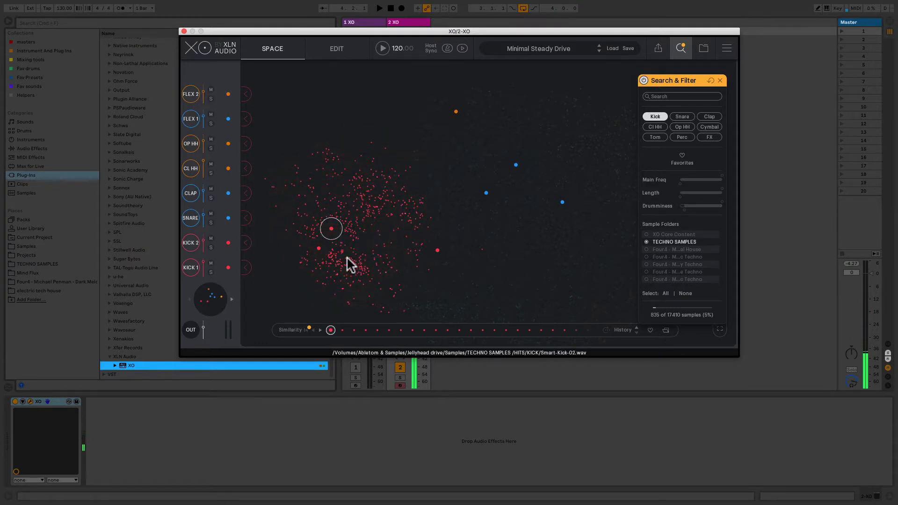
left_click(658, 114)
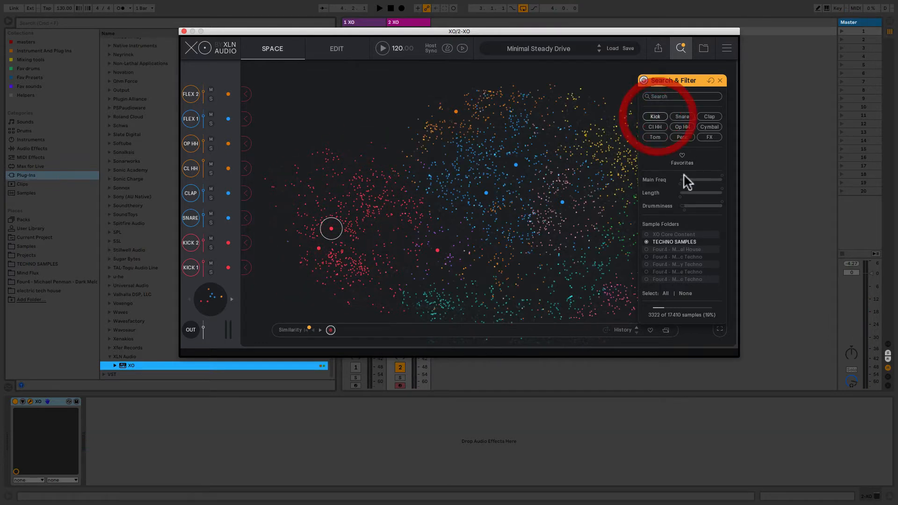
Lower the upper limit of the Main Freq filter slightly and audition several kick samples in the space
left_click_drag(681, 182, 729, 193)
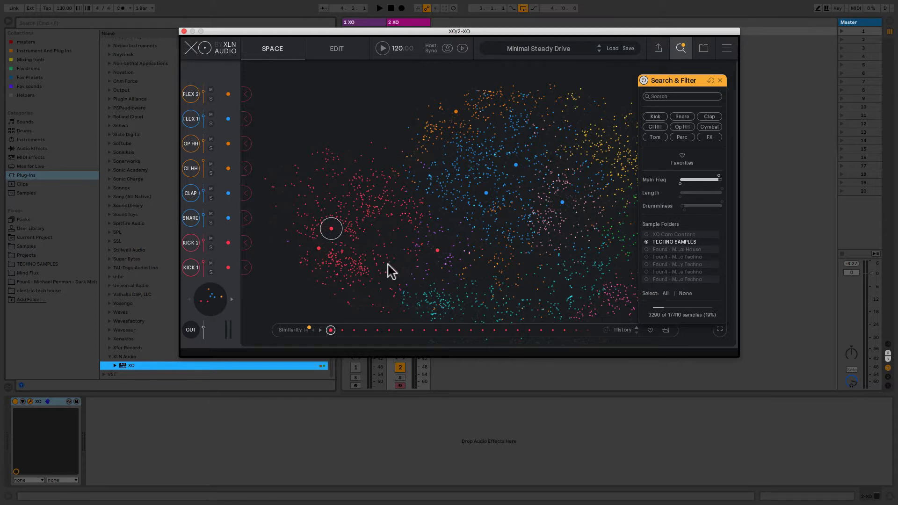
left_click(349, 232)
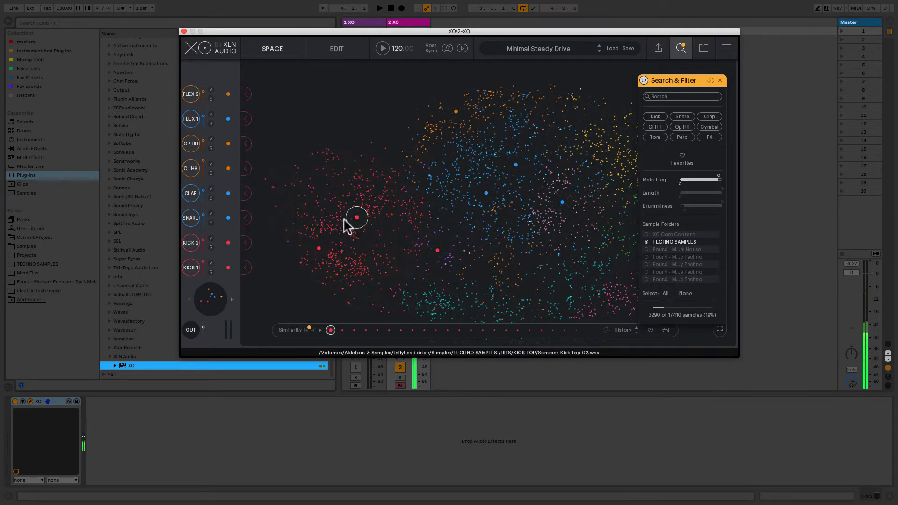
left_click(339, 221)
left_click(321, 228)
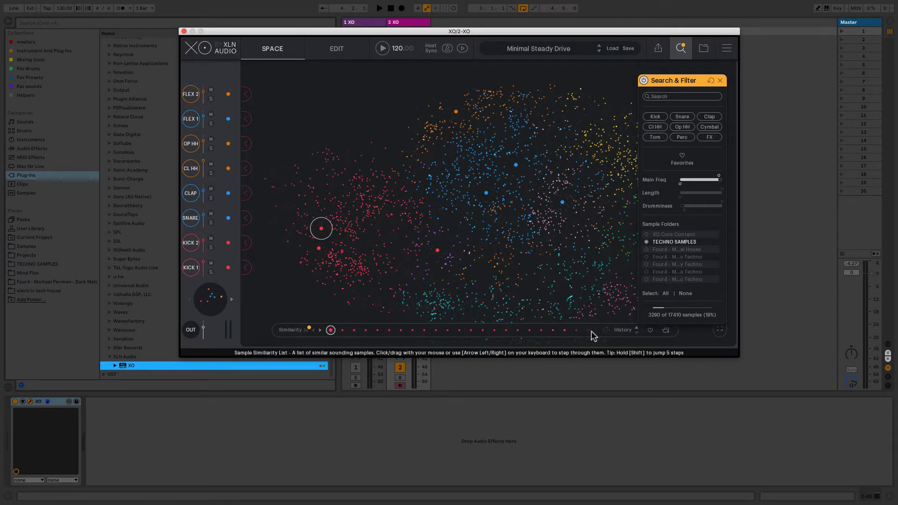
Audition the similar-sounding kicks one after another and assign Smart-Kick-01.wav to the KICK 1 slot
left_click(342, 331)
left_click(354, 331)
left_click(366, 331)
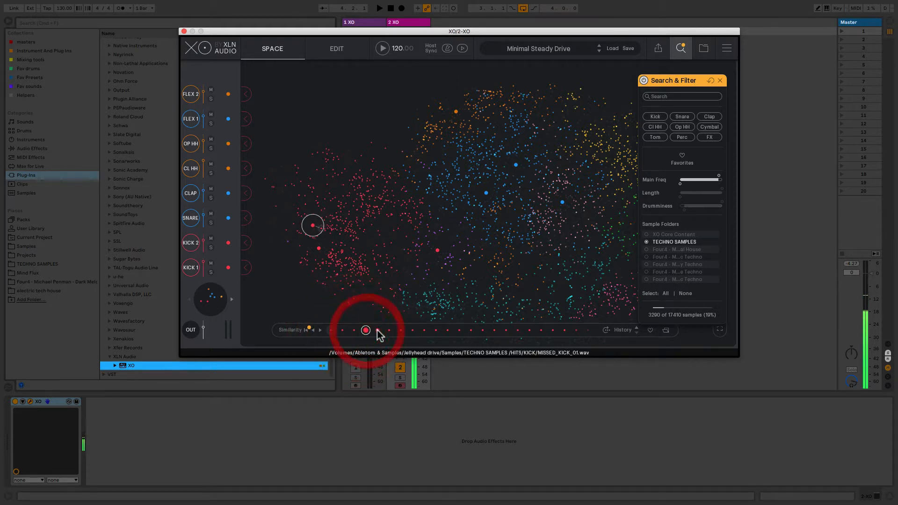
left_click(378, 331)
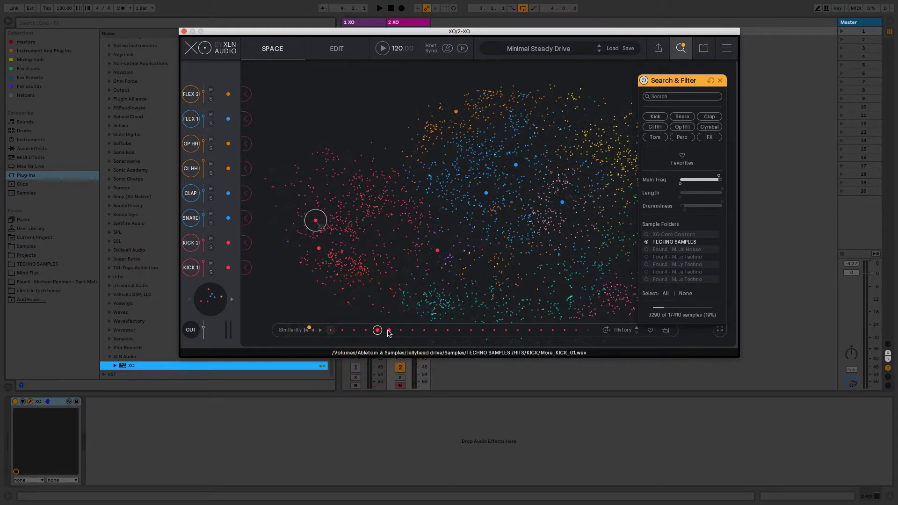
left_click(390, 331)
left_click(401, 331)
left_click(412, 331)
left_click(424, 331)
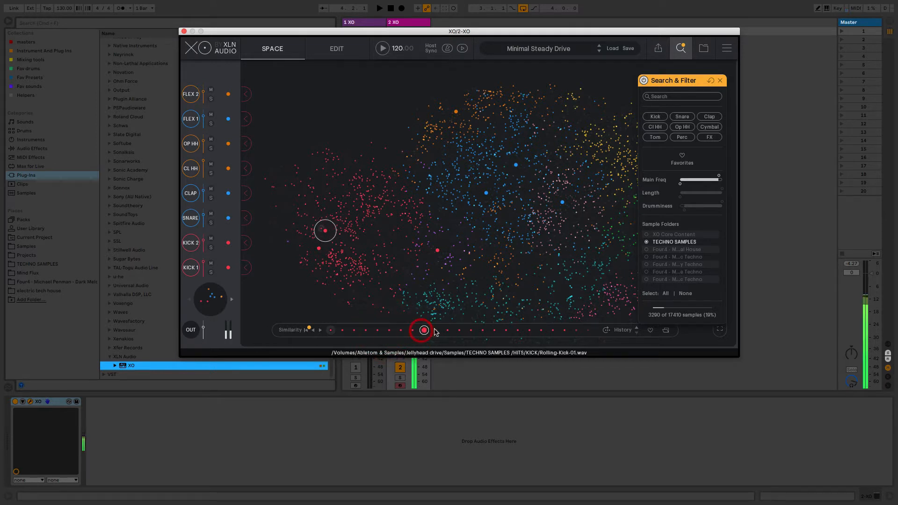
left_click(436, 330)
left_click(448, 331)
left_click(460, 331)
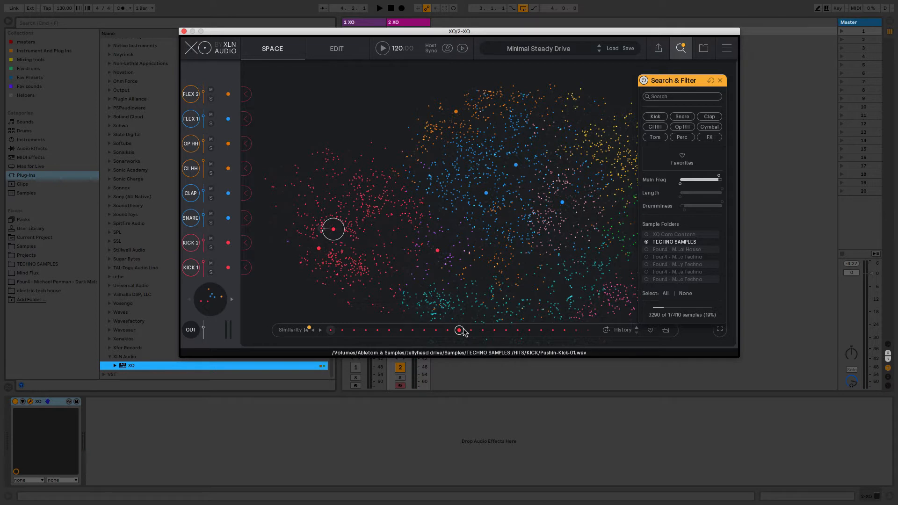
left_click(471, 330)
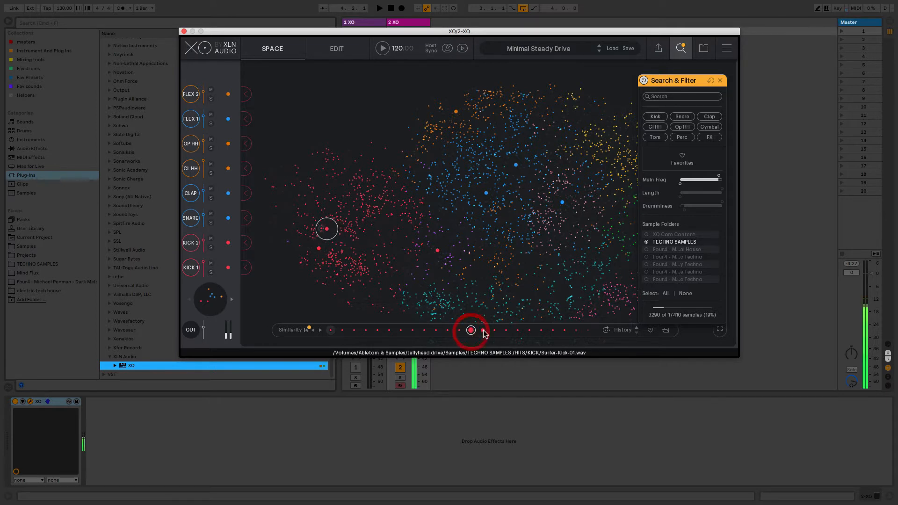
left_click(483, 330)
left_click(495, 331)
left_click(507, 331)
left_click(518, 331)
left_click(530, 330)
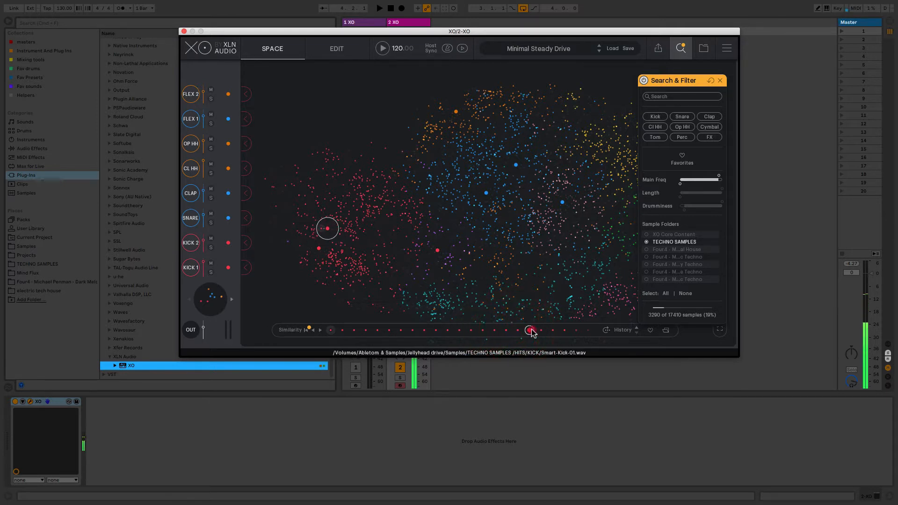
left_click(541, 331)
left_click(530, 331)
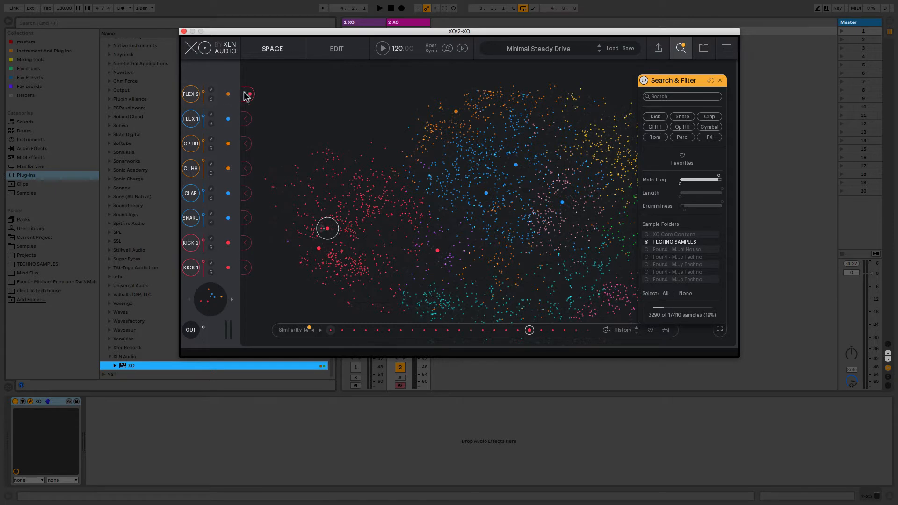
left_click(246, 270)
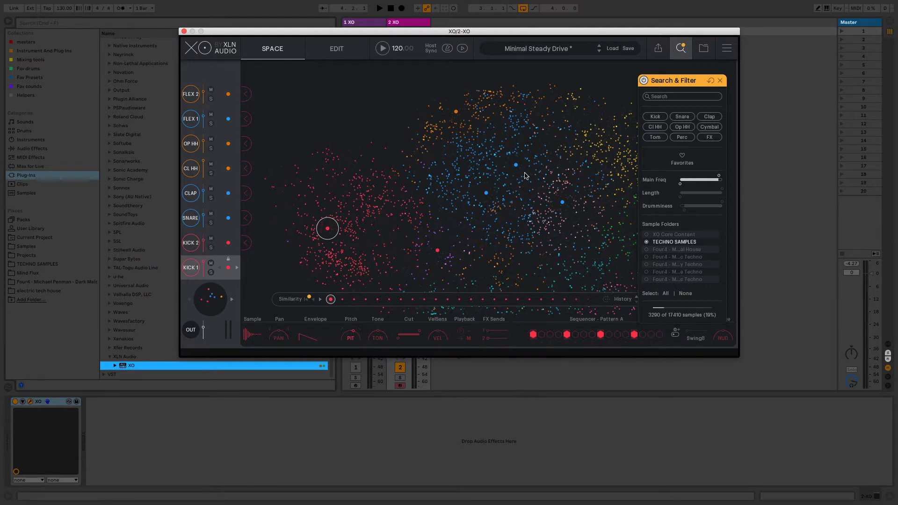
Turn on Host Sync so the beat follows the host's 130 BPM tempo and transport, and briefly play it from the host
left_click_drag(359, 32, 425, 43)
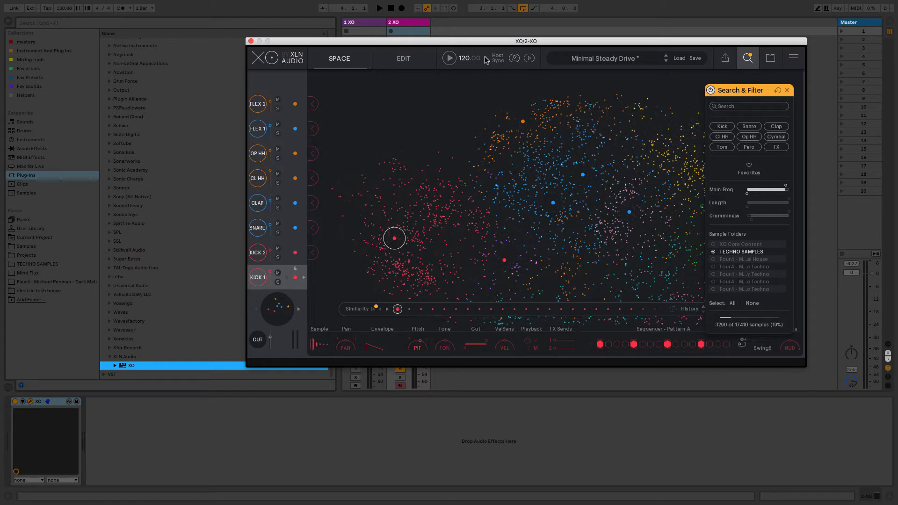
left_click(513, 59)
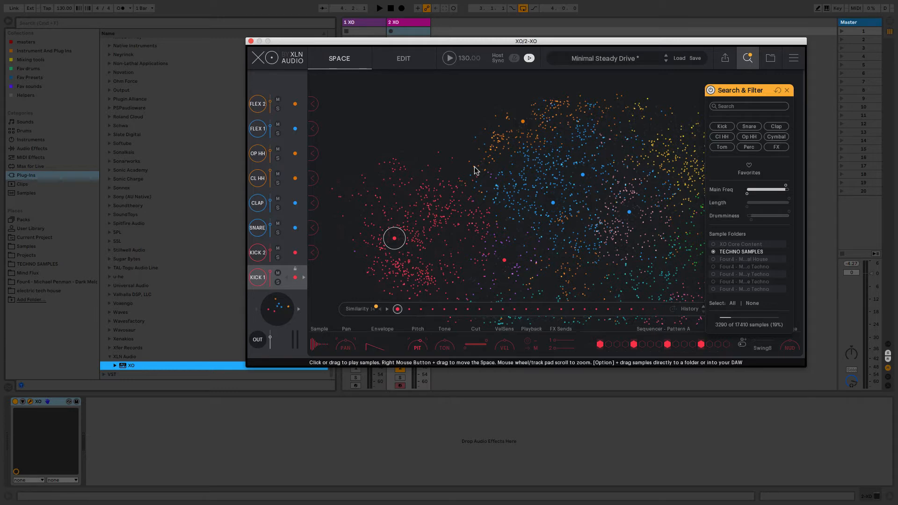
left_click(380, 8)
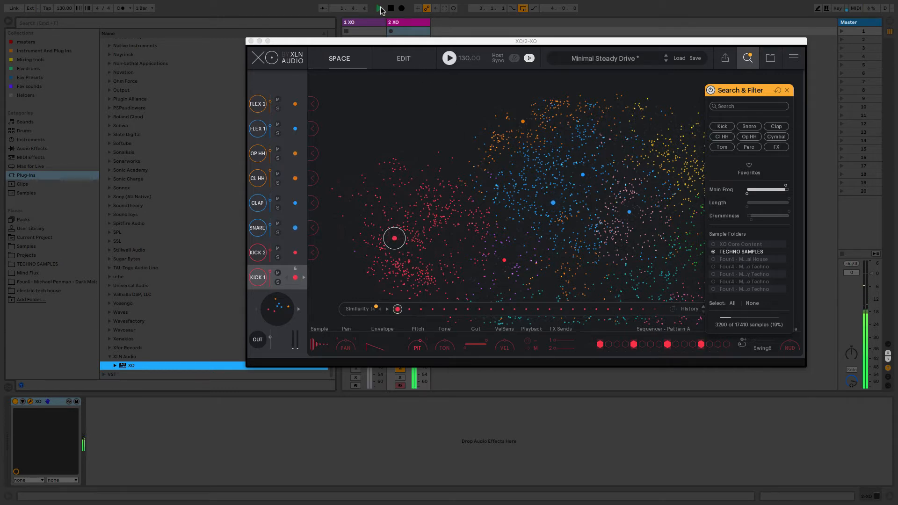
left_click(391, 8)
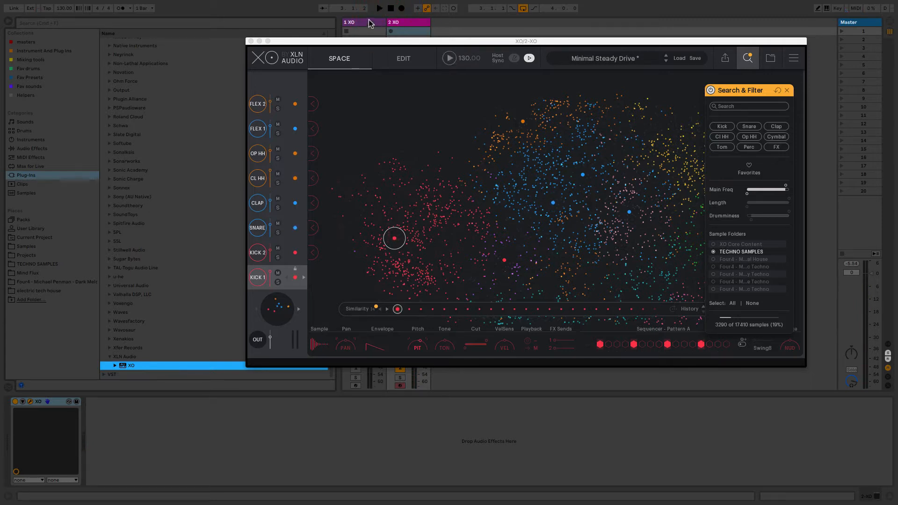
Switch to the XO instance on track 1 and hide the host's browser and device view
left_click(378, 34)
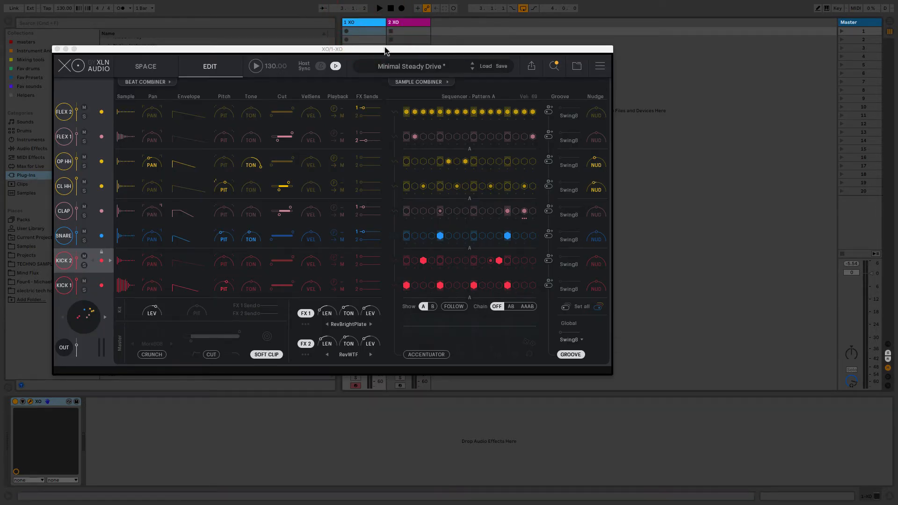
key("super+alt+b")
key("super+alt+l")
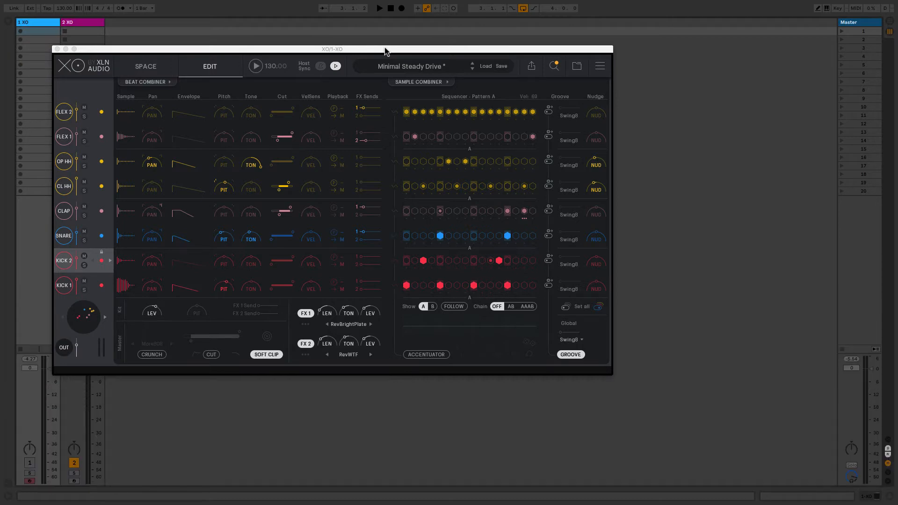
Activate track 1 and mute track 2 in the mixer
left_click(30, 463)
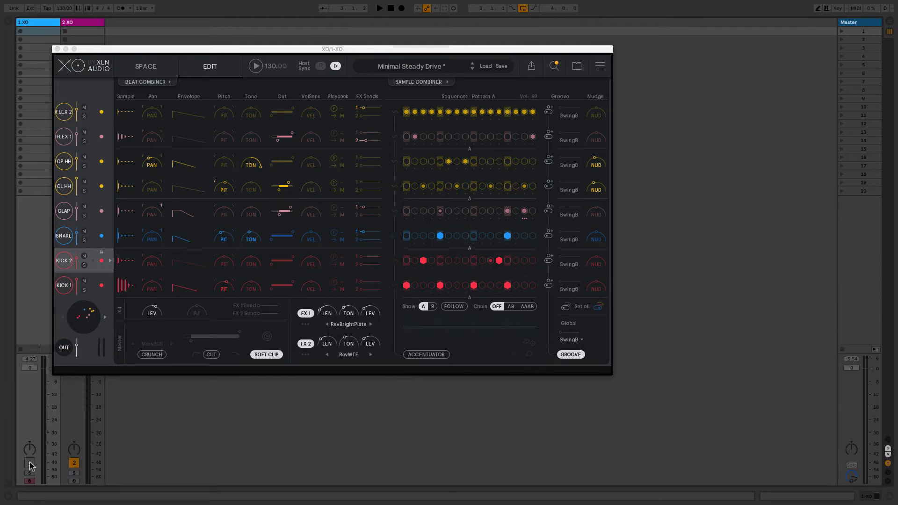
left_click(74, 462)
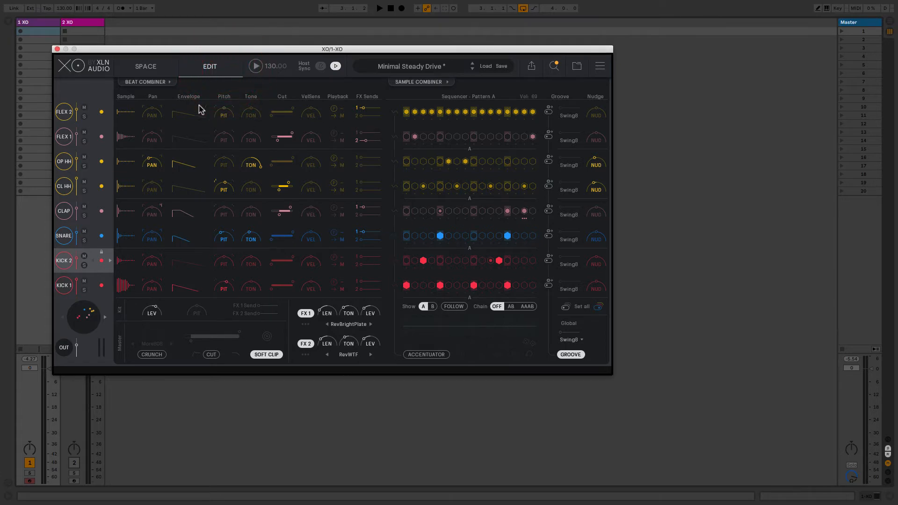
View track 1's kit samples in the sample space and return to its sequencer editor
left_click(143, 73)
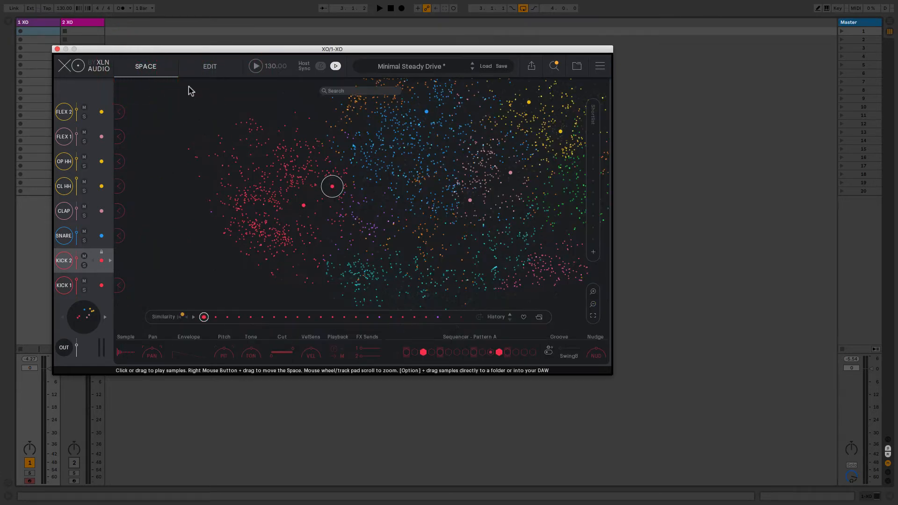
scroll(311, 211, "down", 3)
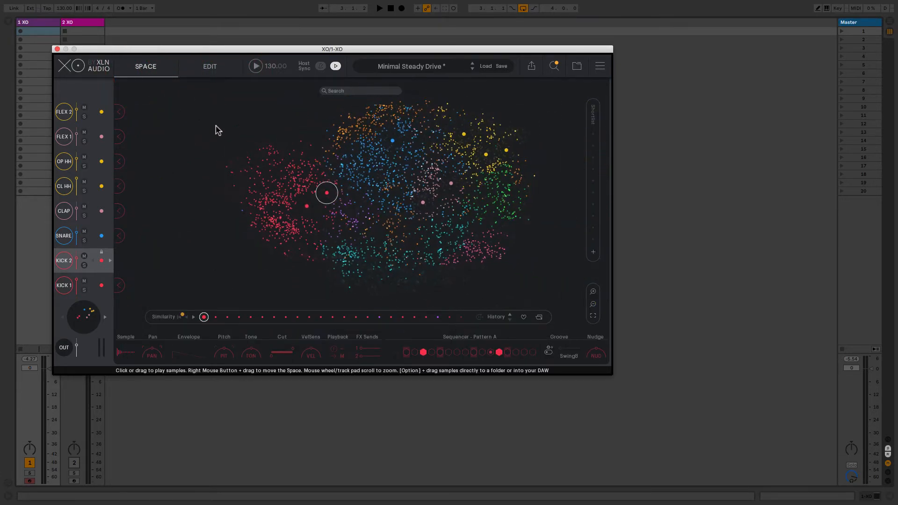
left_click(213, 68)
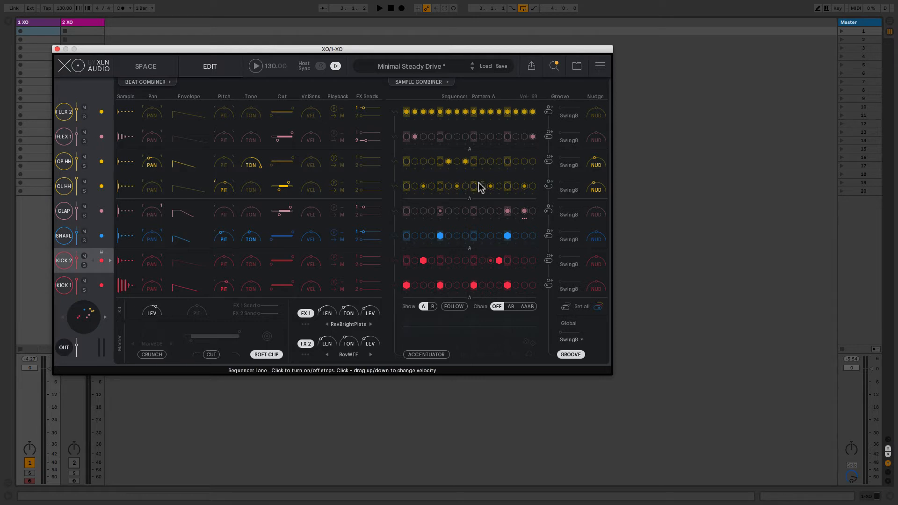
Clear every step in the FLEX 2 sequencer lane and fill all 16 steps back in while the beat plays
left_click_drag(407, 115, 531, 114)
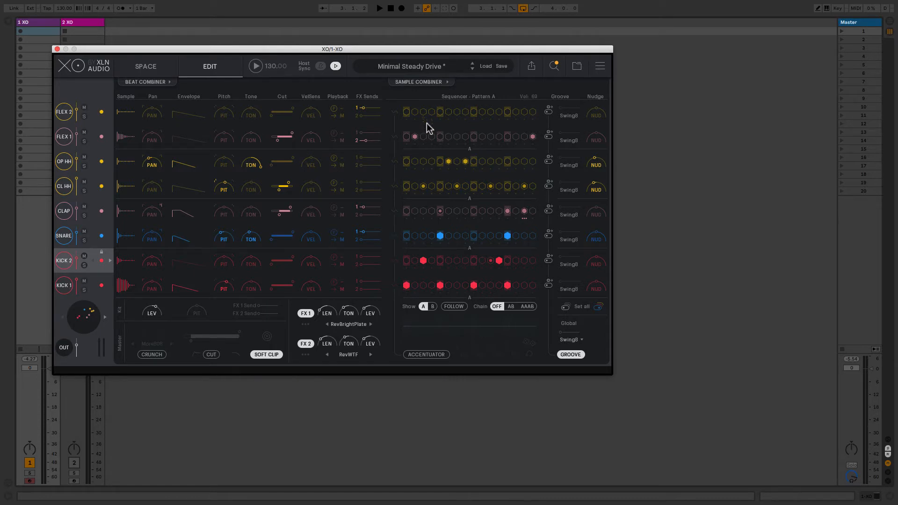
key("space")
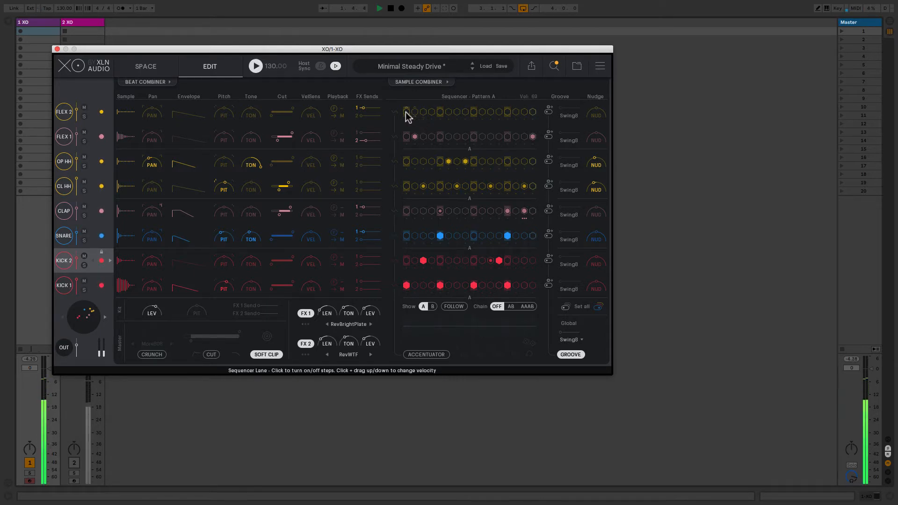
left_click_drag(406, 113, 533, 113)
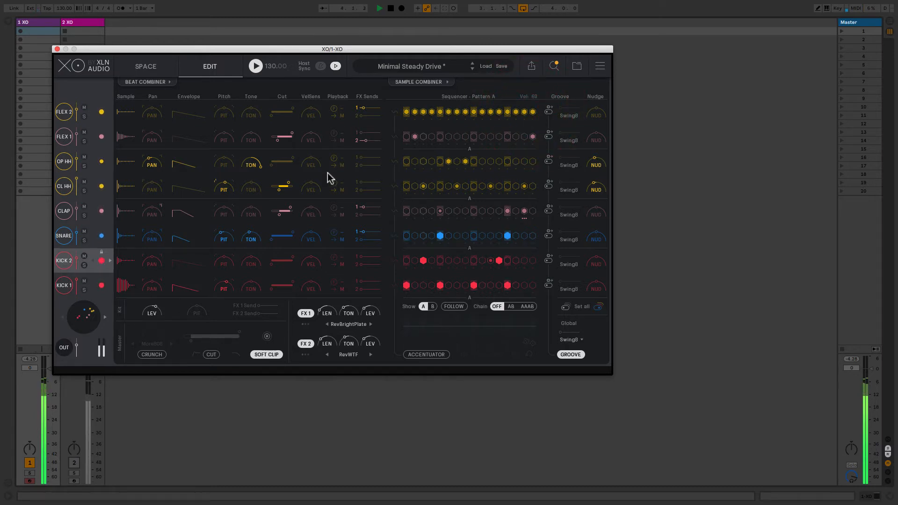
key("space")
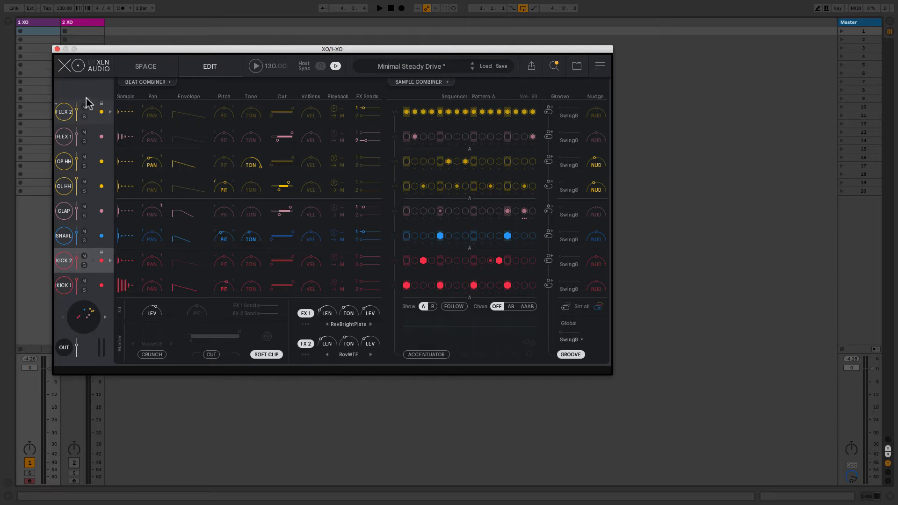
Solo the FLEX 2 channel
left_click(84, 117)
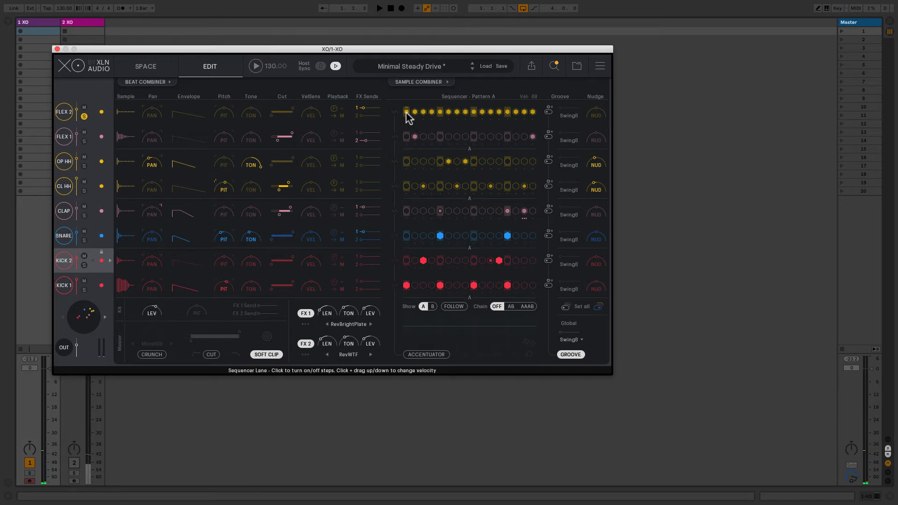
Lower the velocities across the FLEX 2 lane, leaving accents on steps 3, 7, 11 and 15
left_click_drag(407, 117, 421, 149)
left_click_drag(424, 112, 534, 133)
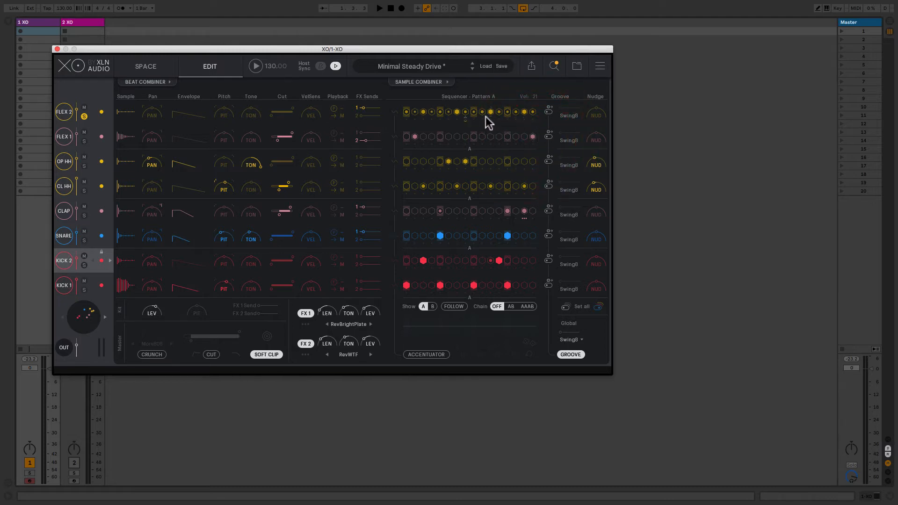
Add a roll to step 16 of the FLEX 2 lane, auditioning four and three hits before settling on two
left_click(533, 107)
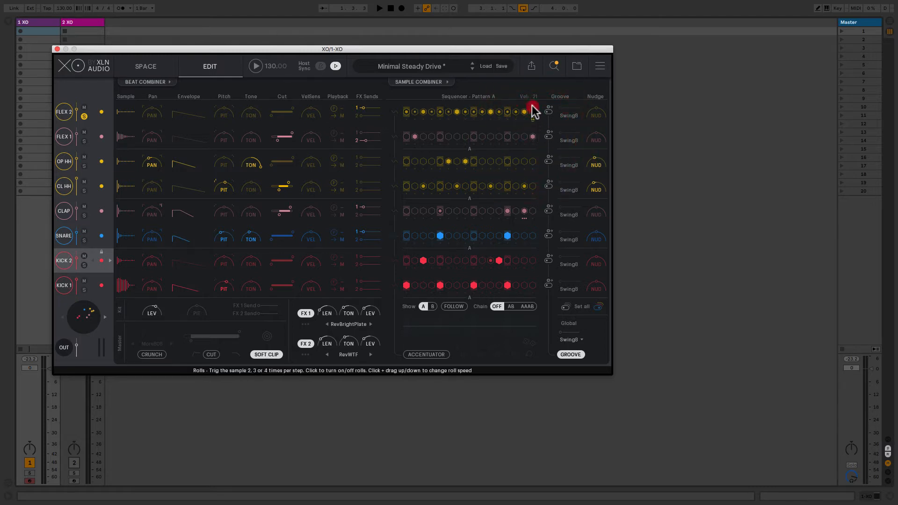
left_click_drag(534, 88, 542, 65)
left_click_drag(533, 120, 536, 75)
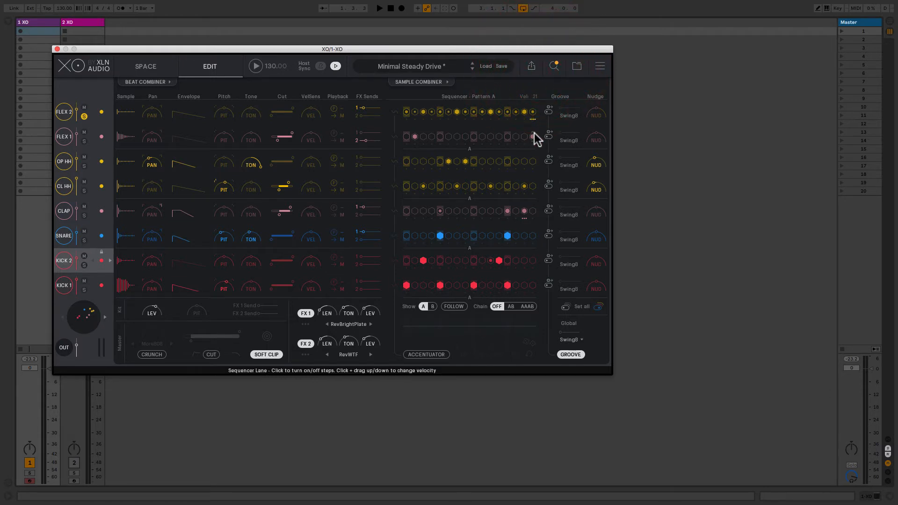
key("space")
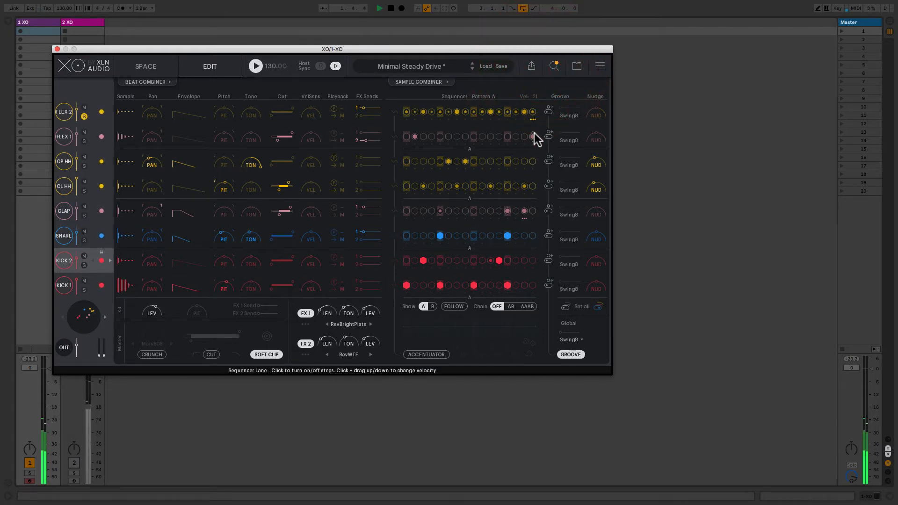
left_click(534, 127)
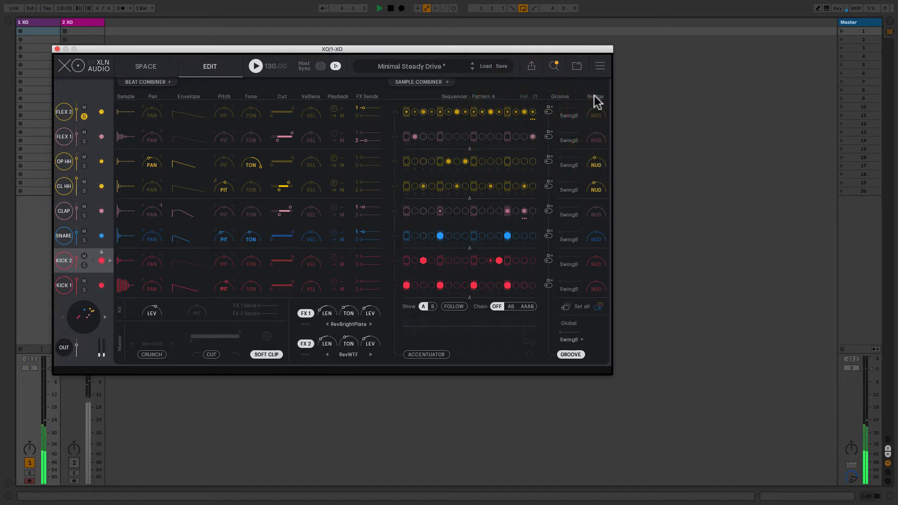
left_click(533, 120)
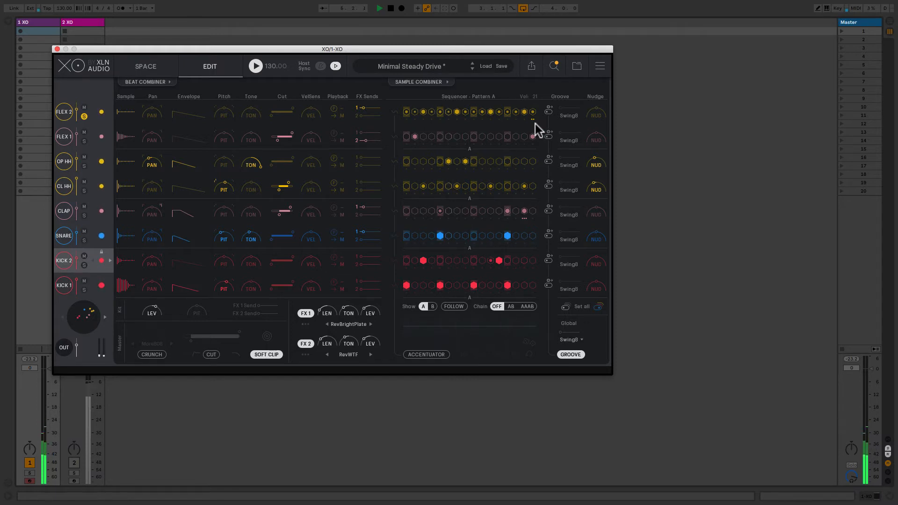
key("space")
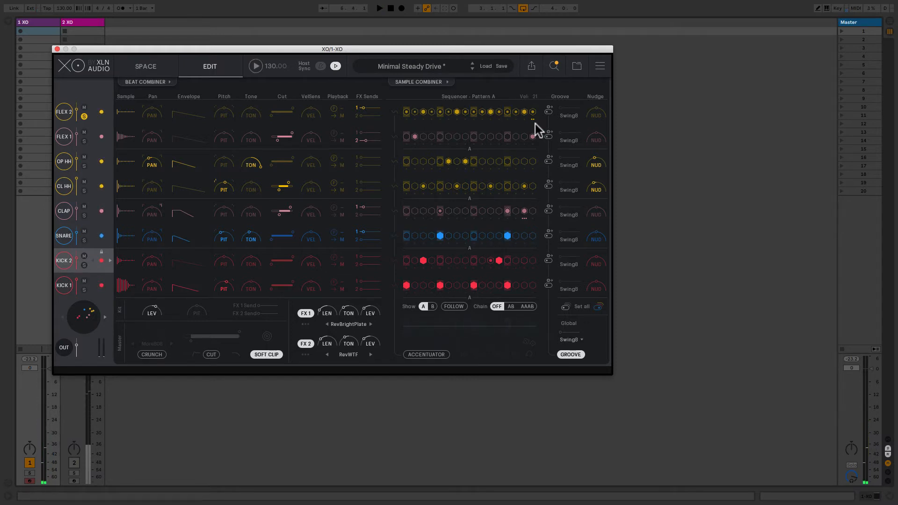
Raise the velocity sensitivity of the FLEX 2 channel during playback
key("space")
left_click(313, 109)
left_click_drag(313, 108, 366, 117)
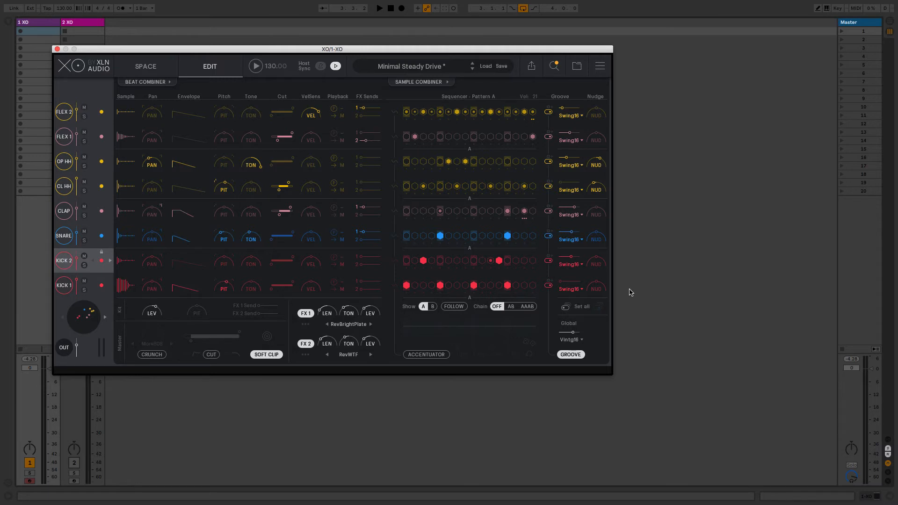
Switch to pattern B, make its FLEX 1 lane editable, add a hit on step 7 at velocity 20 and audition it
left_click(433, 307)
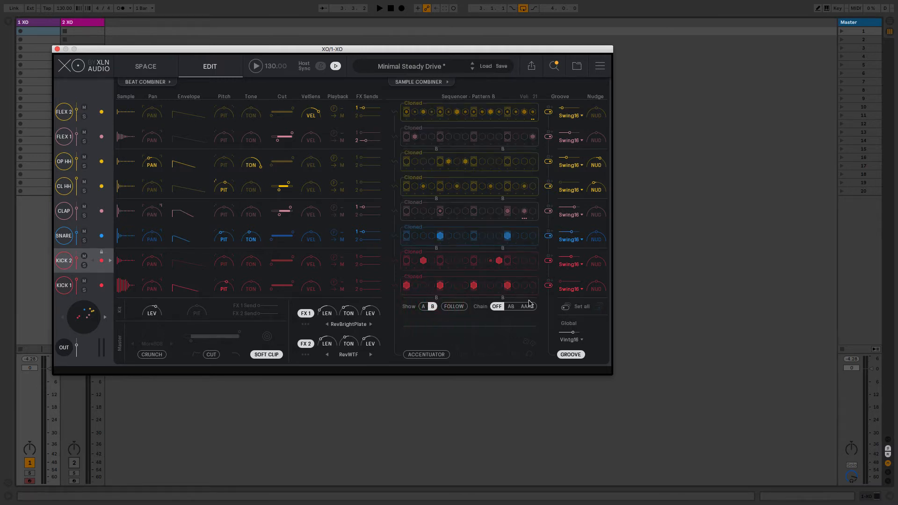
left_click(459, 141)
left_click(458, 139)
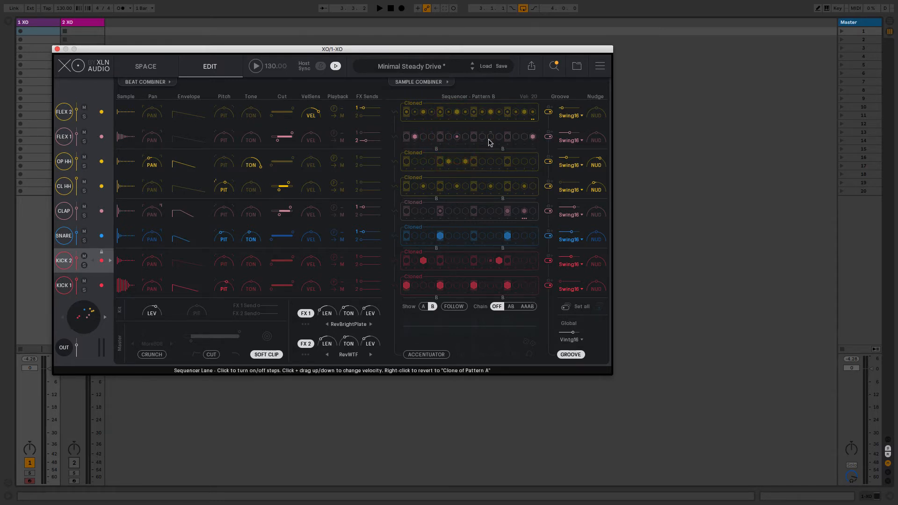
key("space")
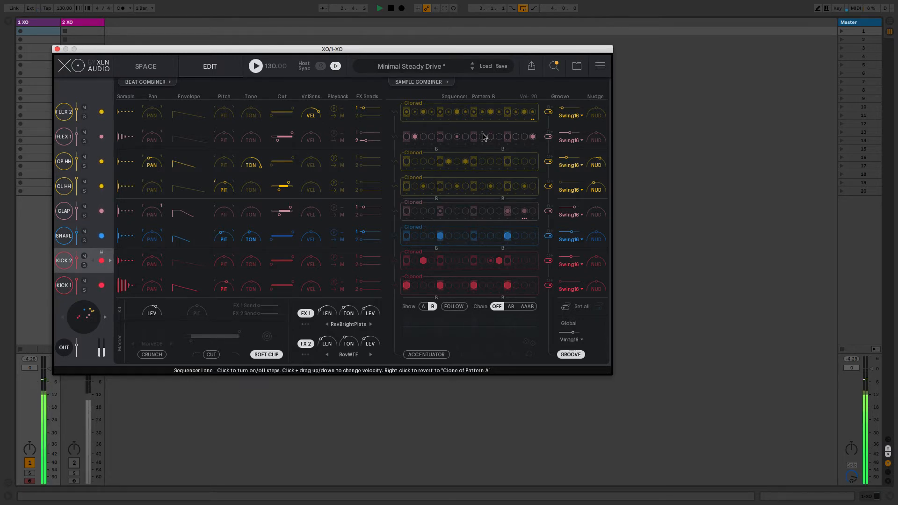
key("space")
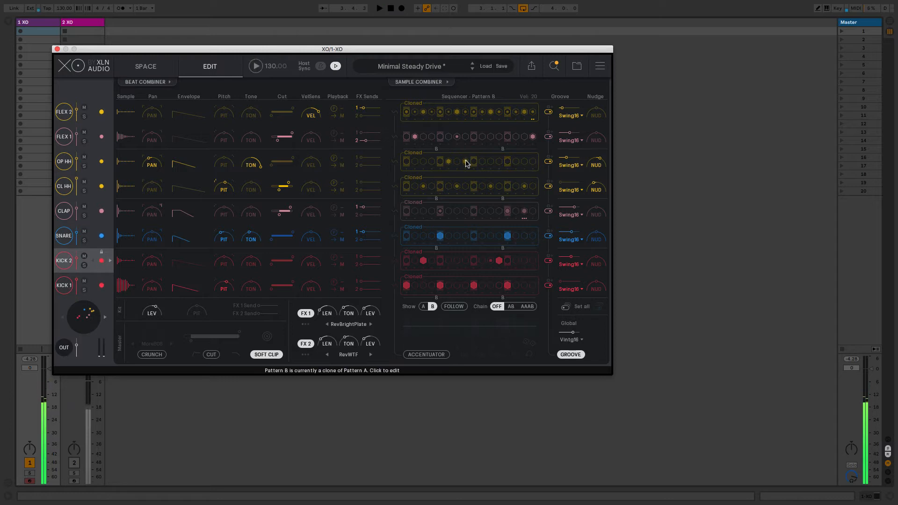
In pattern B's OP HH lane, remove the hit on step 6, add hits on steps 14 and 16, and play the beat
left_click(466, 162)
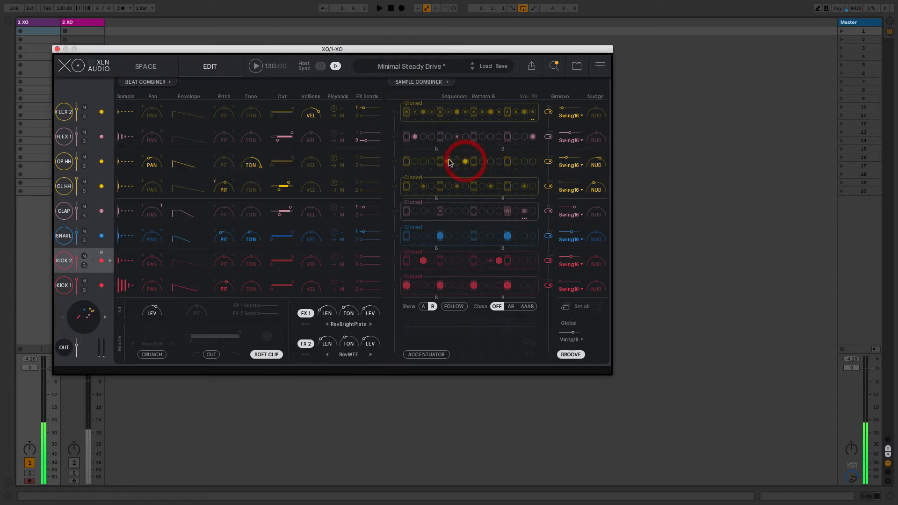
left_click(533, 161)
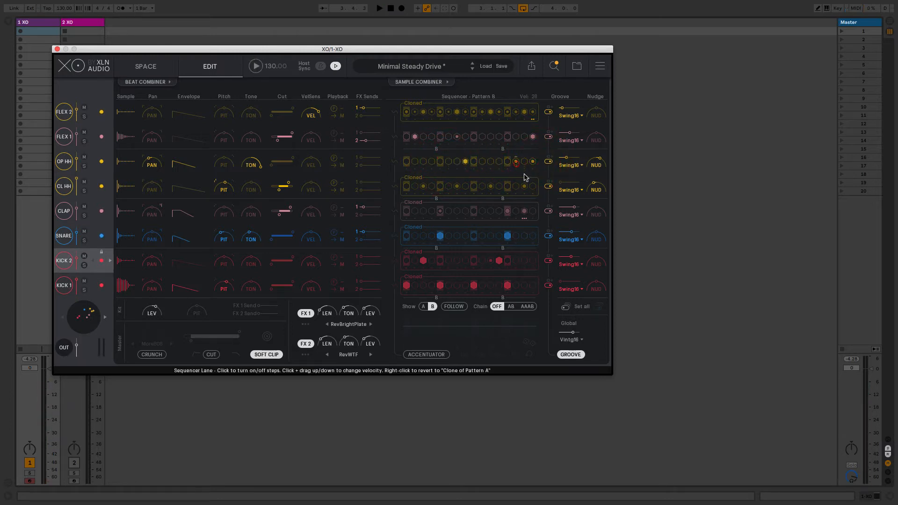
key("space")
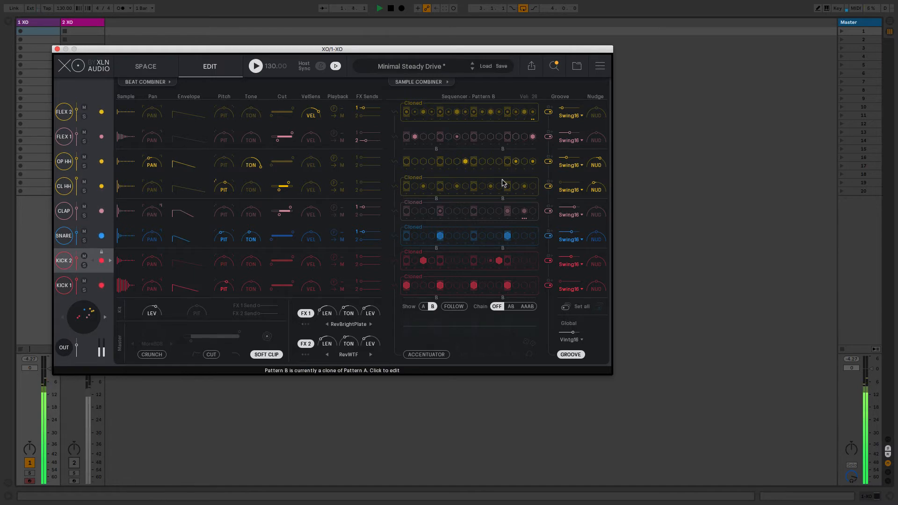
Add a KICK 2 hit on step 15 and a KICK 1 hit on step 16 in pattern B while the beat plays
left_click(525, 261)
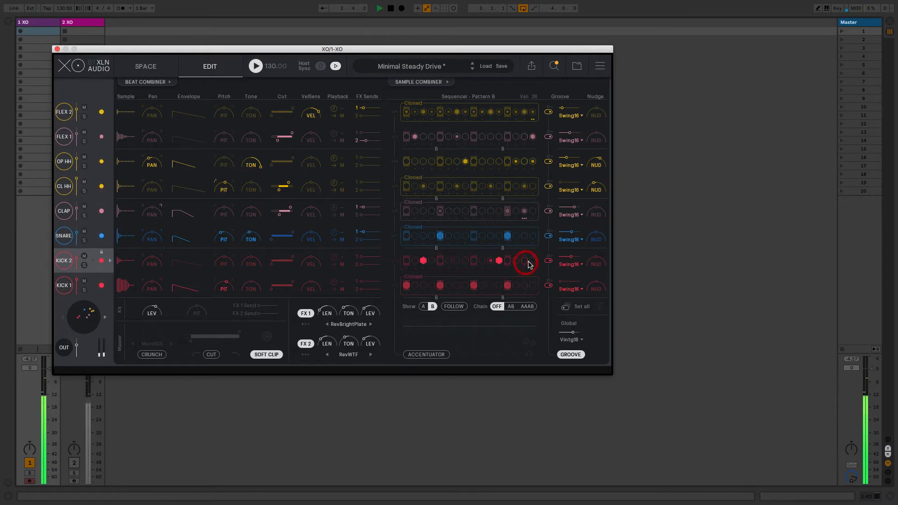
left_click(533, 285)
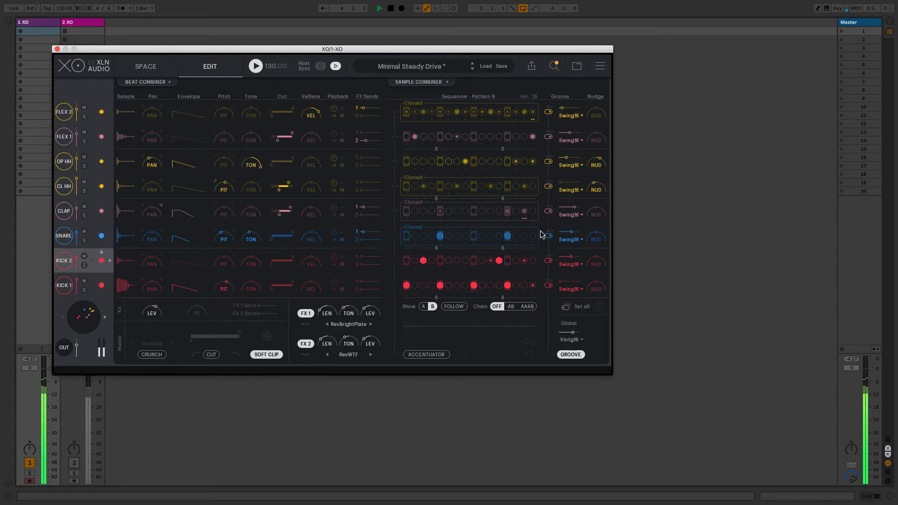
key("space")
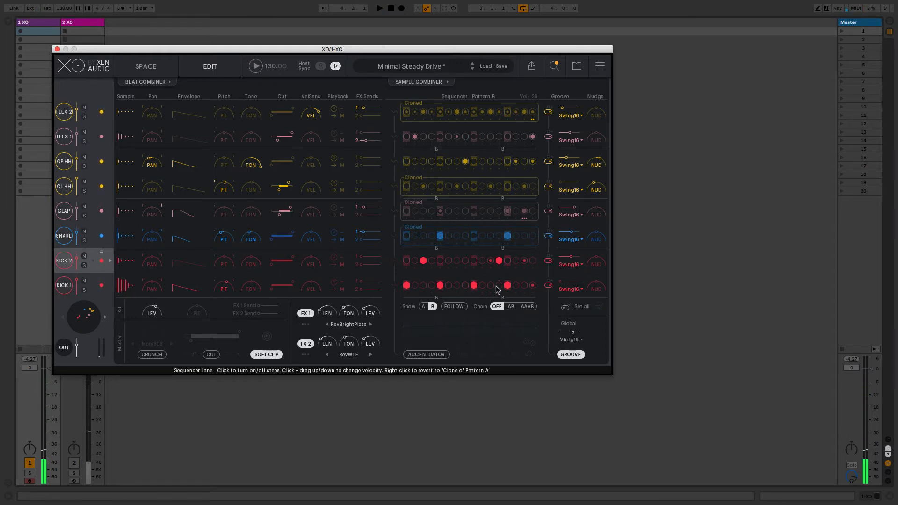
Compare patterns A and B in the sequencer, ending on pattern A
left_click(424, 307)
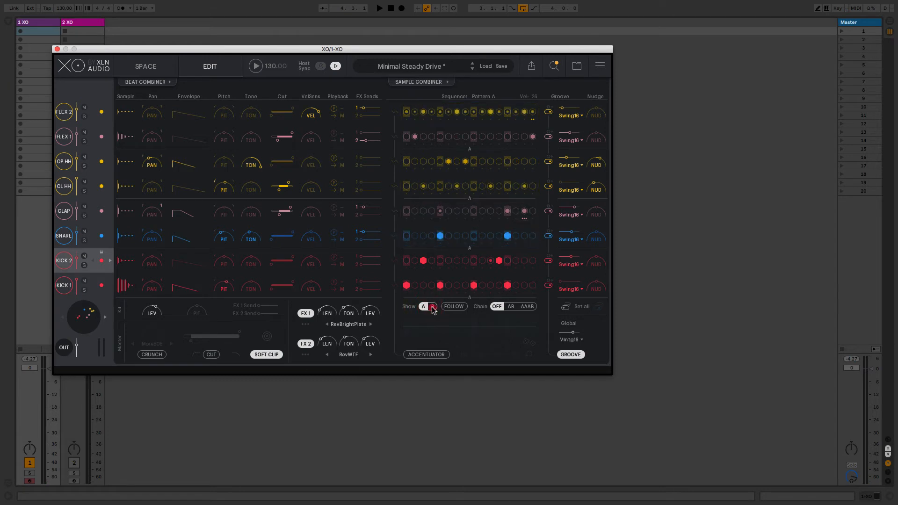
left_click(433, 310)
left_click(423, 307)
Set the pattern chain mode to AB and audition the beat
left_click(510, 307)
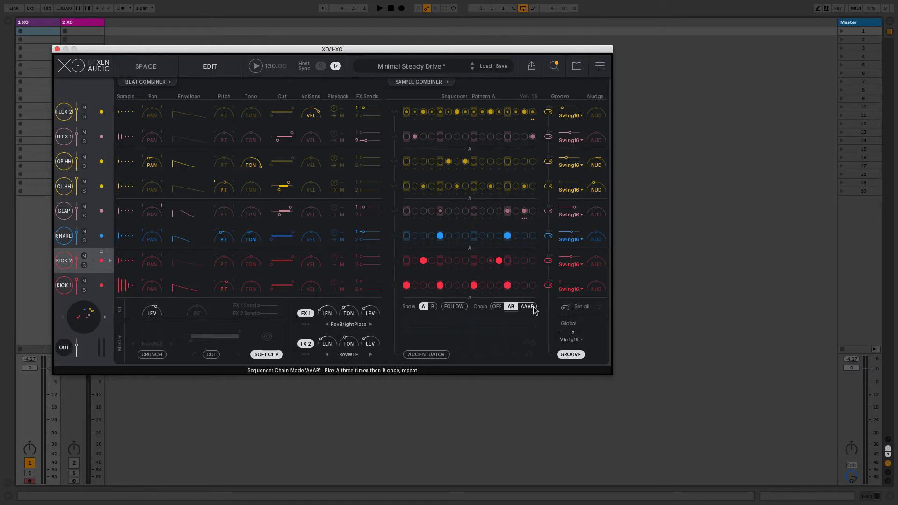
key("space")
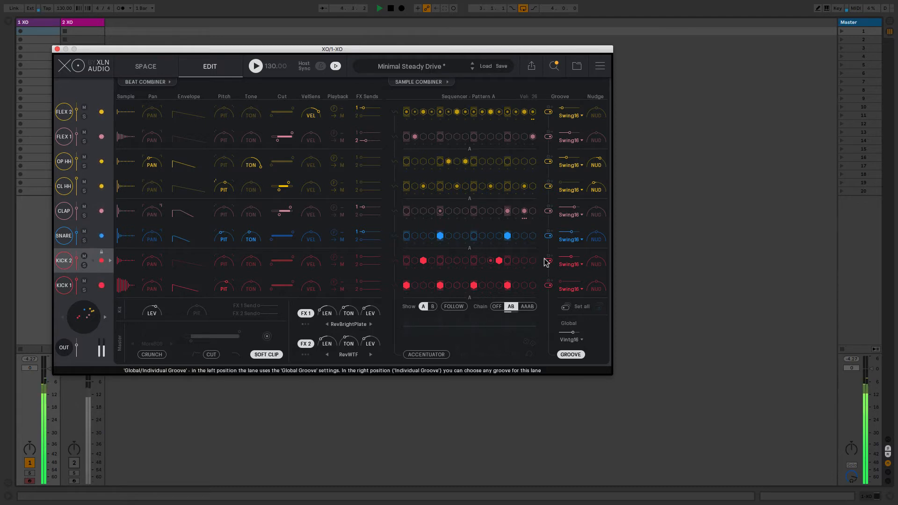
key("space")
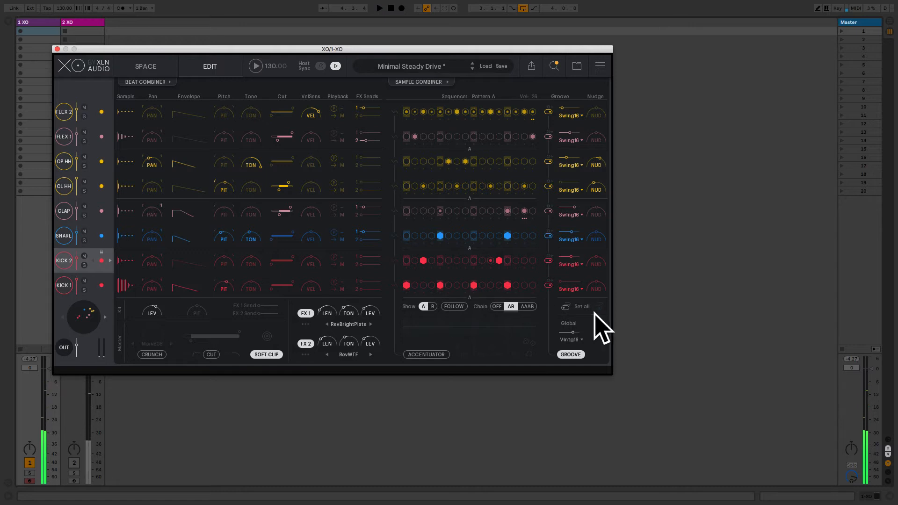
Set the pattern chain mode to AAAB and, in pattern B, replace the KICK 1 hit on step 13 with one on step 11
left_click(528, 306)
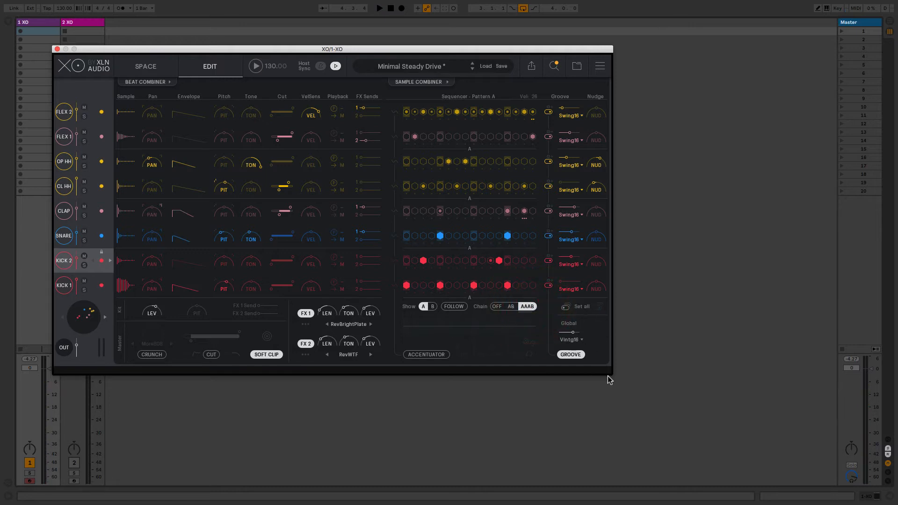
left_click(434, 307)
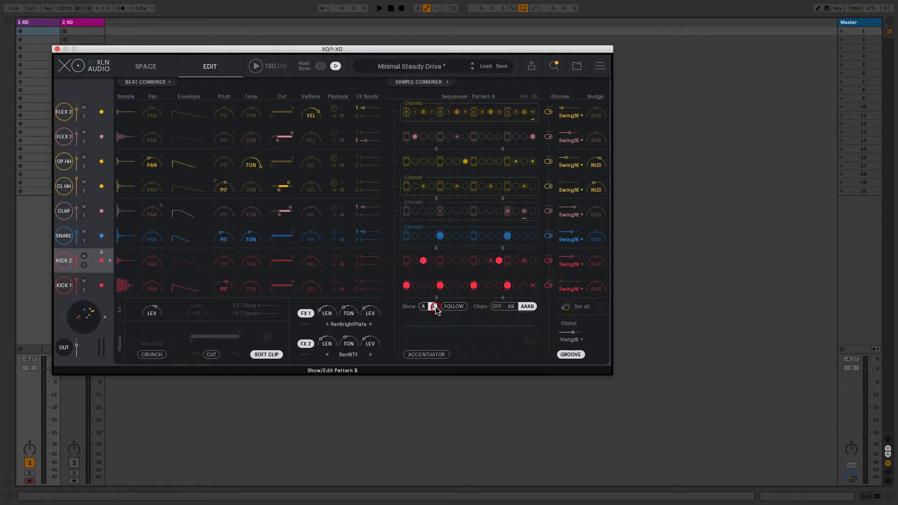
left_click(505, 286)
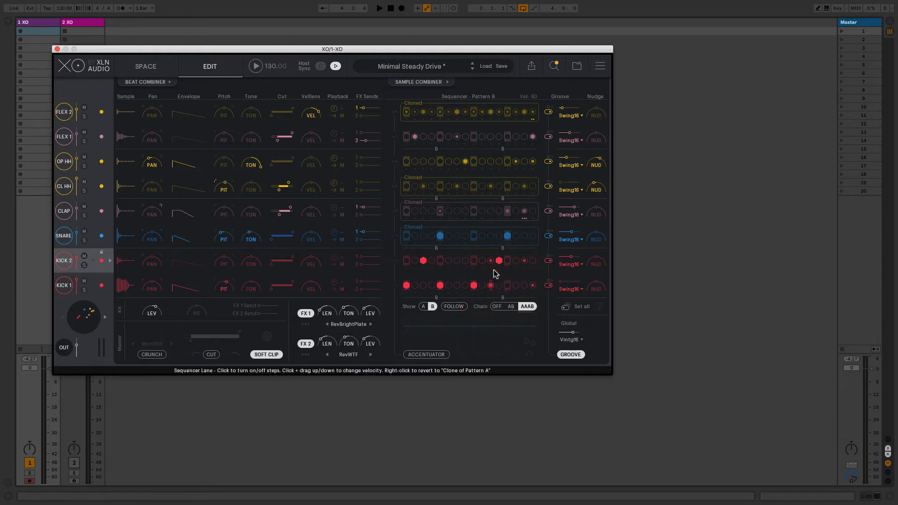
Add CL HH hits on steps 14 and 16 of pattern B and a roll on step 15
left_click(524, 187)
left_click(533, 187)
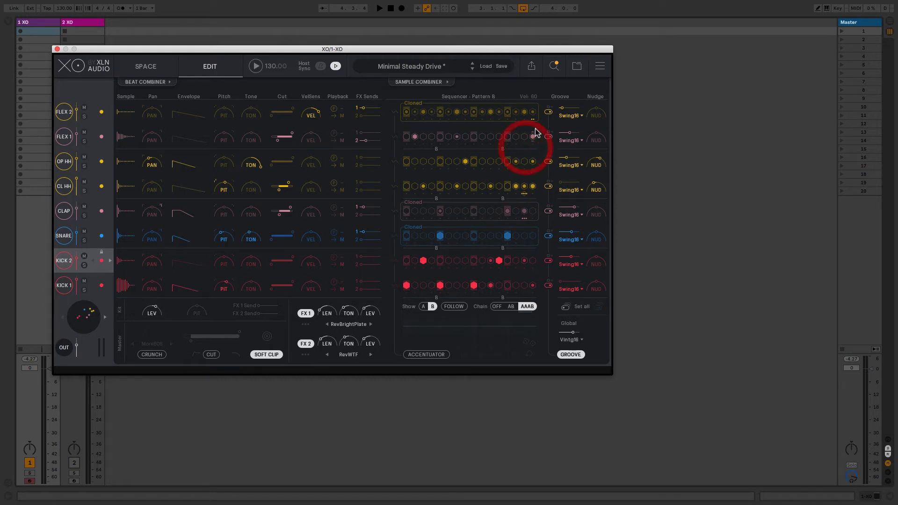
Remove the FLEX 2 hits on steps 13 to 16 of pattern B and audition the AAAB chain
left_click(533, 114)
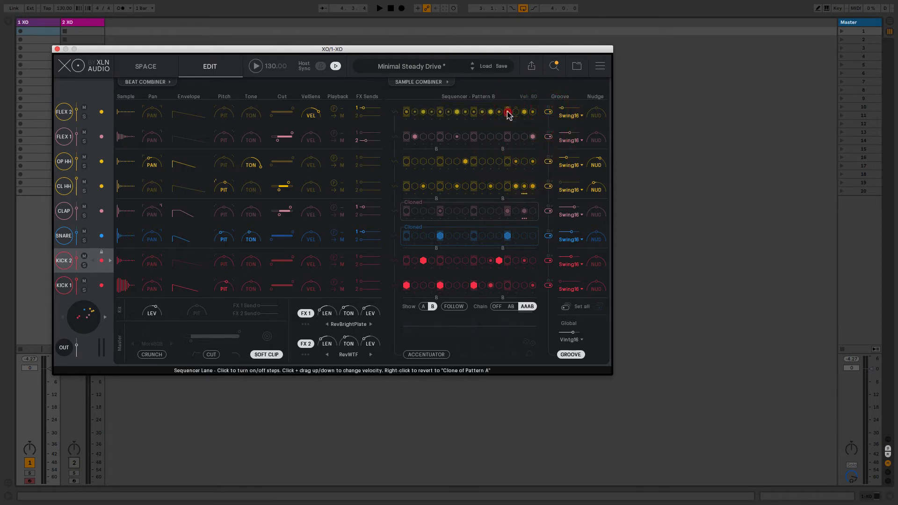
left_click(508, 112)
left_click(525, 112)
left_click(534, 112)
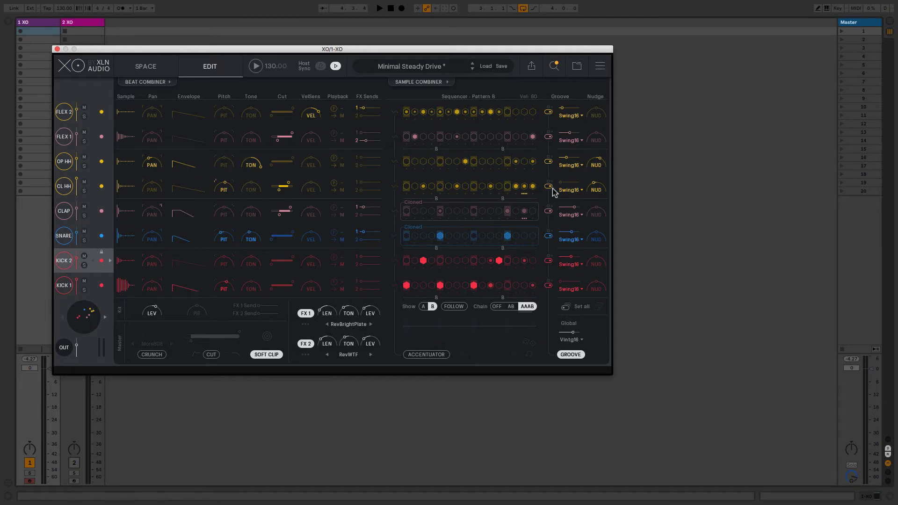
key("space")
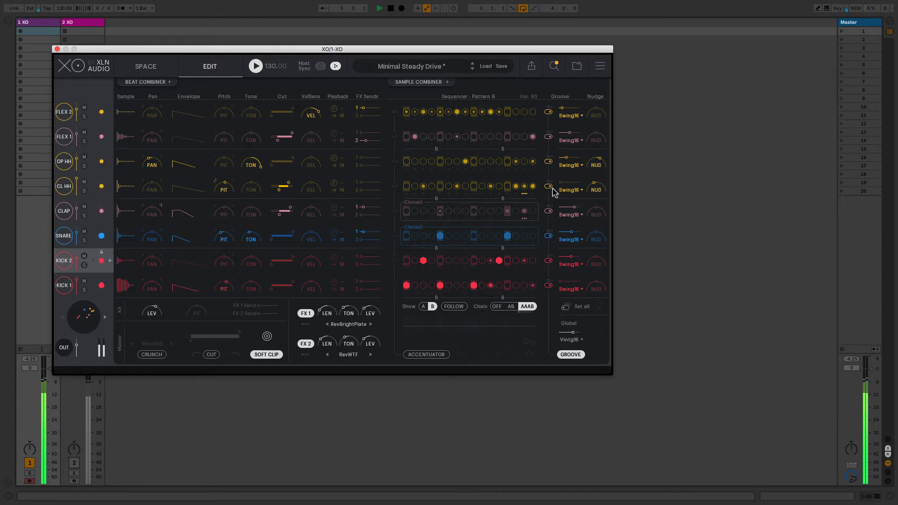
key("space")
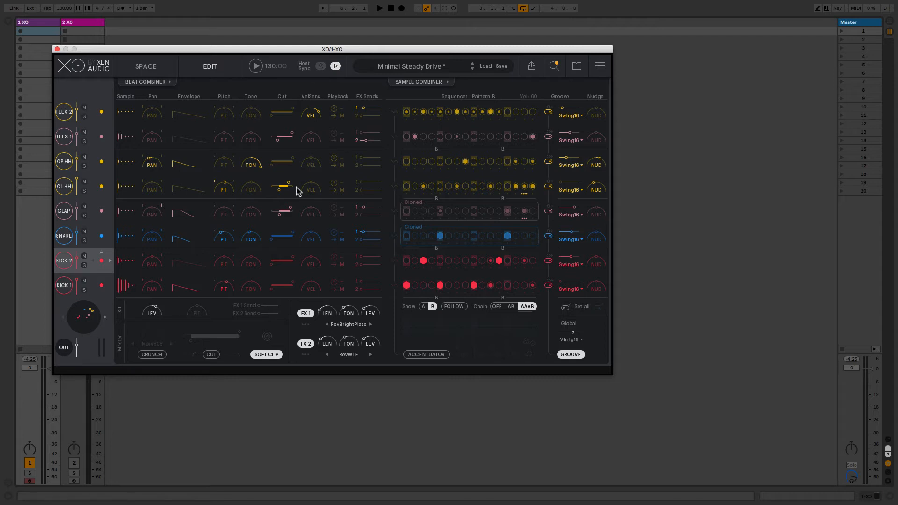
Toggle the favourite mark of the KICK 1 sample and try moving its end point earlier in the sample editor
left_click(126, 287)
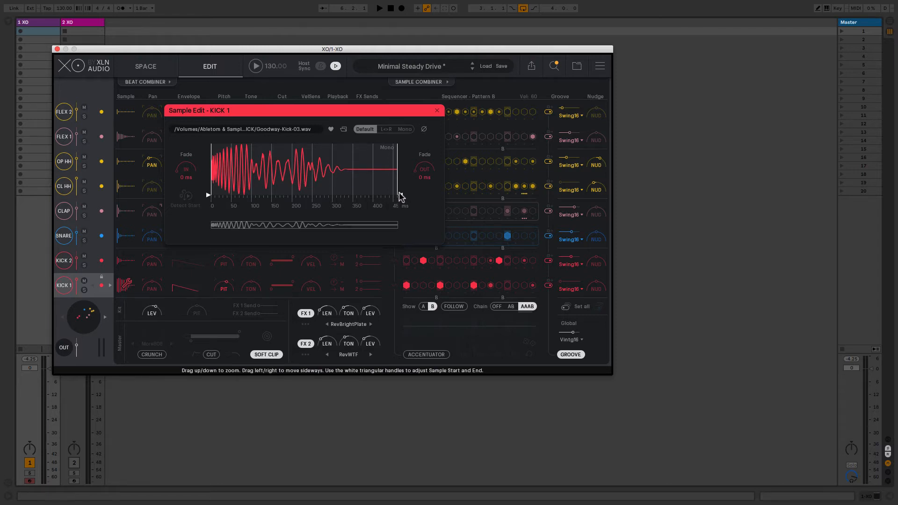
left_click(331, 131)
left_click_drag(400, 195, 275, 176)
left_click(436, 113)
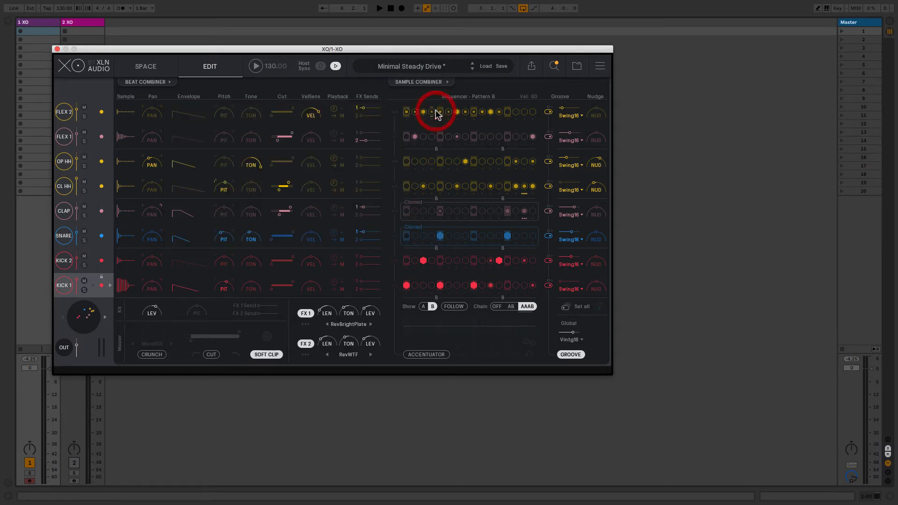
View the SNARE and CLAP samples in the sample editor
left_click(126, 233)
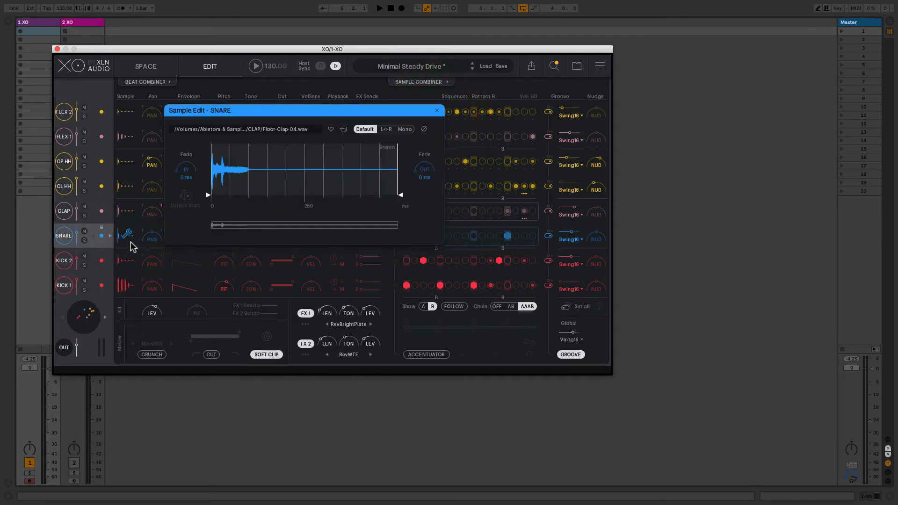
left_click(127, 212)
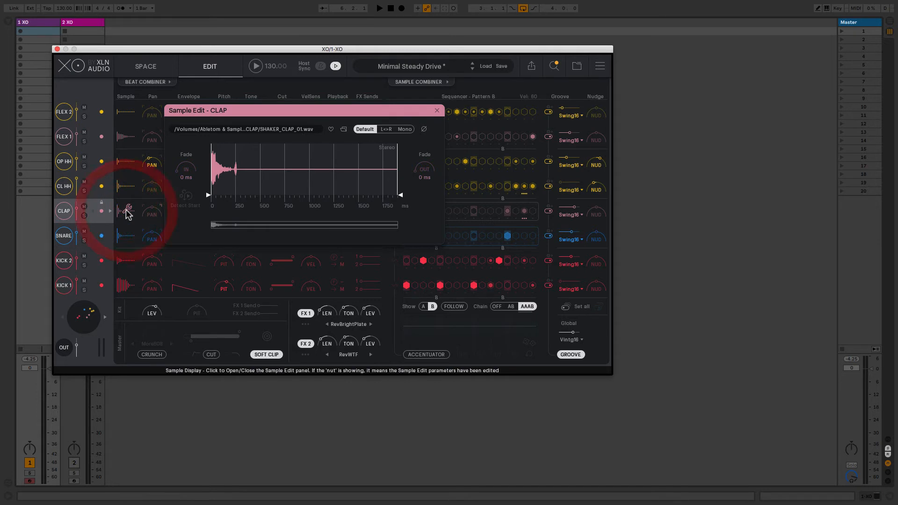
Solo the SNARE lane and start playback
left_click(86, 242)
key("space")
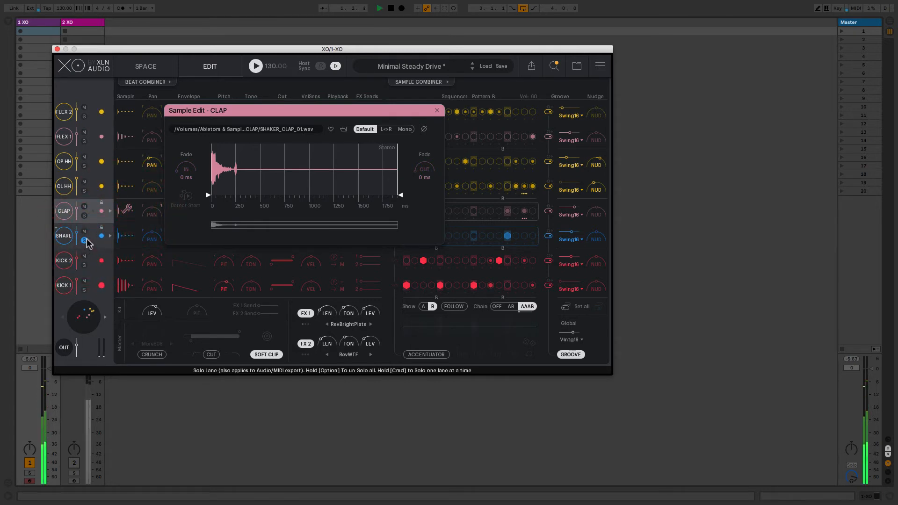
Trim the end of the SNARE sample to just after its tail and give it a fade-out of about 118 ms
left_click(127, 234)
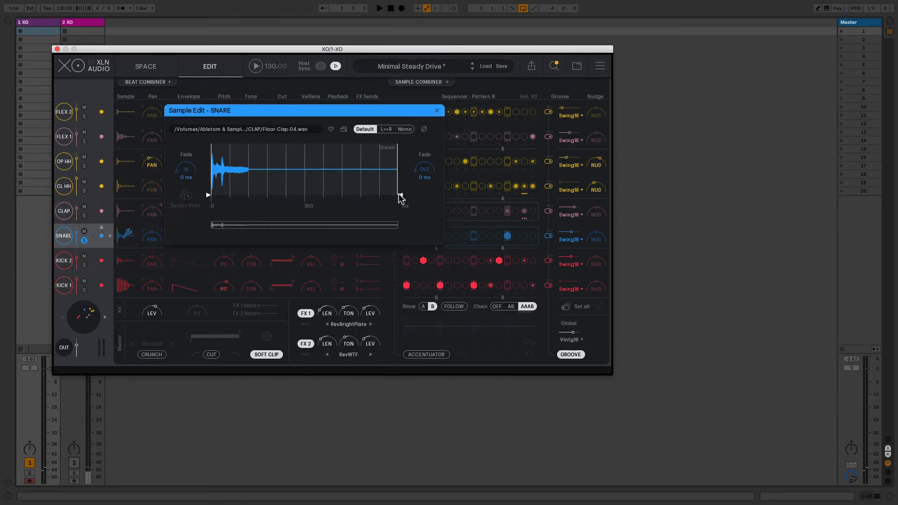
left_click_drag(399, 196, 253, 196)
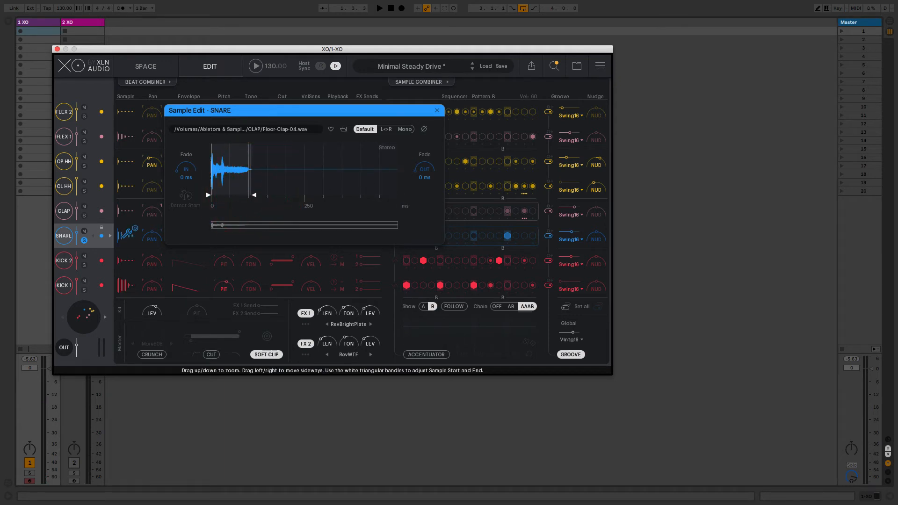
mouse_move(413, 175)
left_mouse_down()
mouse_move(417, 144)
mouse_move(418, 165)
mouse_move(436, 136)
left_mouse_up()
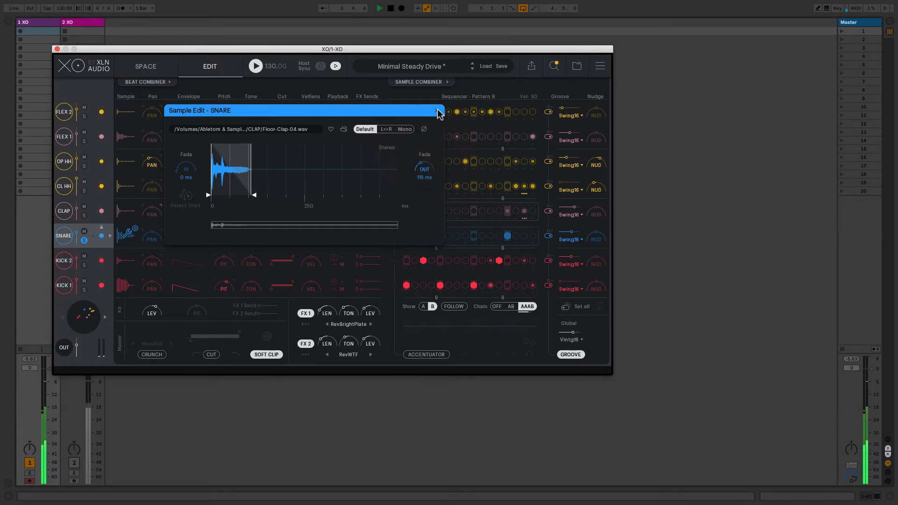
left_click(437, 111)
key("space")
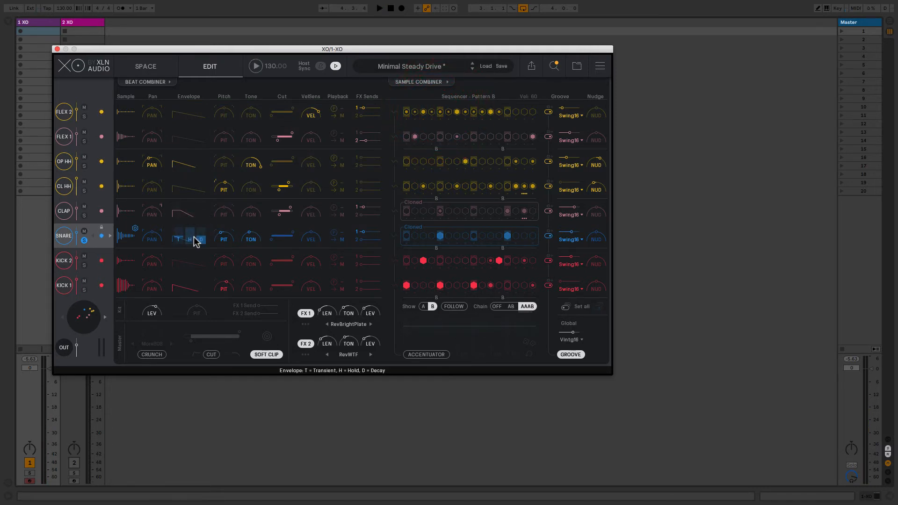
Shape the SNARE during playback with a shorter envelope, right panning, lower volume, minimum pitch, adjusted tone and a narrower Cut range
key("space")
mouse_move(180, 241)
left_mouse_down()
mouse_move(195, 216)
mouse_move(205, 235)
mouse_move(207, 212)
mouse_move(203, 243)
mouse_move(161, 231)
mouse_move(171, 226)
left_mouse_up()
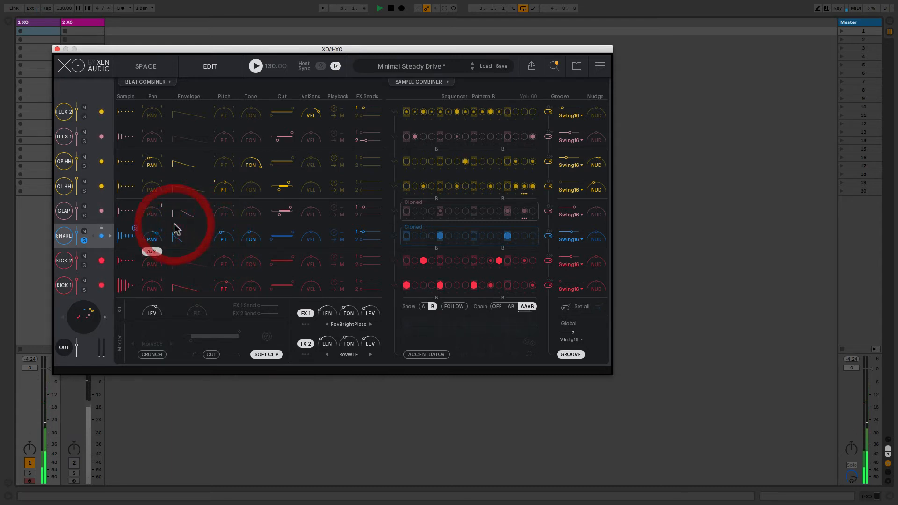
left_click_drag(78, 238, 78, 243)
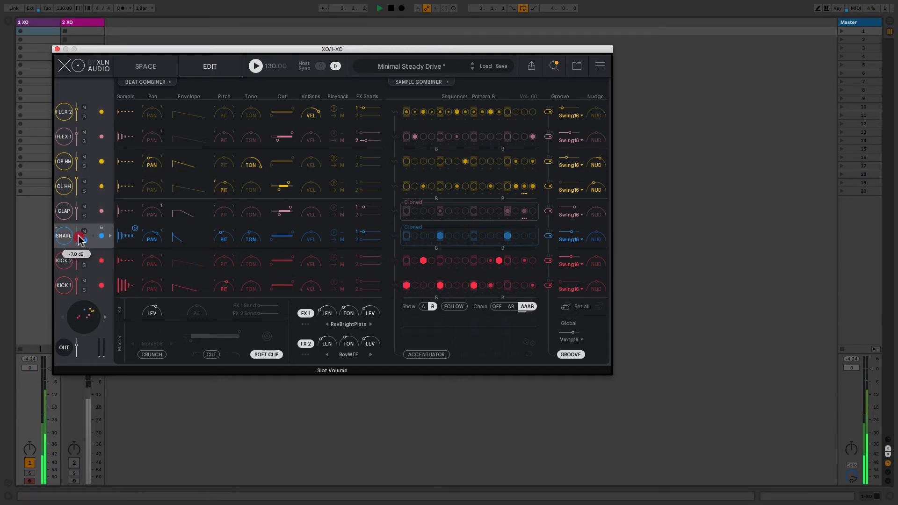
left_click_drag(80, 240, 78, 240)
left_click_drag(221, 236, 207, 281)
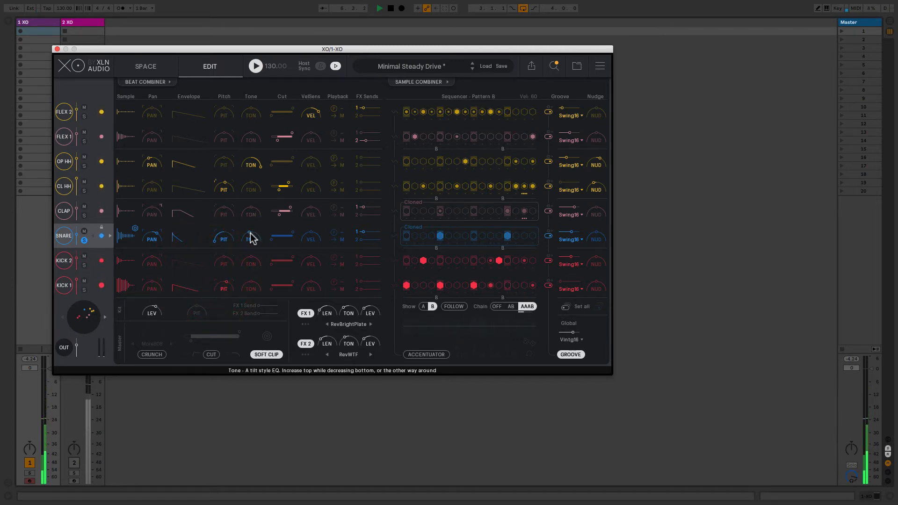
left_click_drag(251, 237, 336, 225)
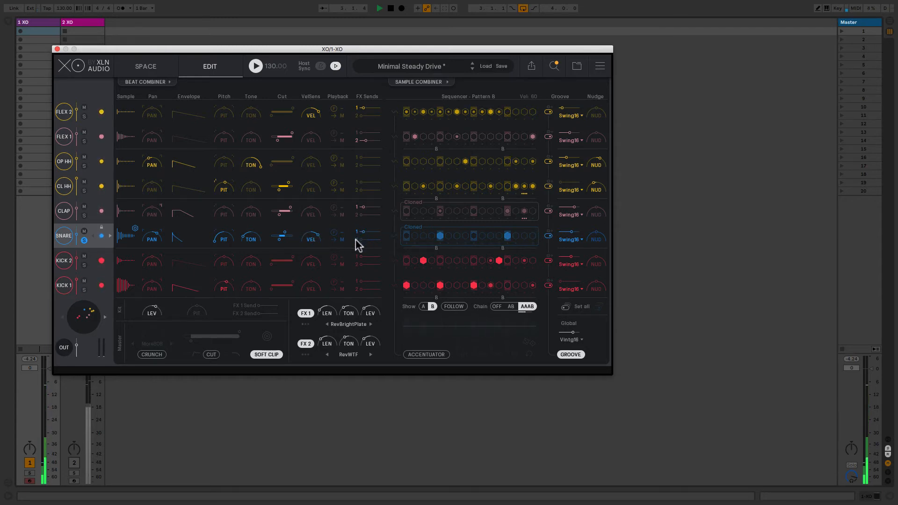
Raise both SNARE FX sends to maximum and audition FX 1 alone as the Dark Room reverb with an adjusted length
left_click_drag(363, 231, 393, 233)
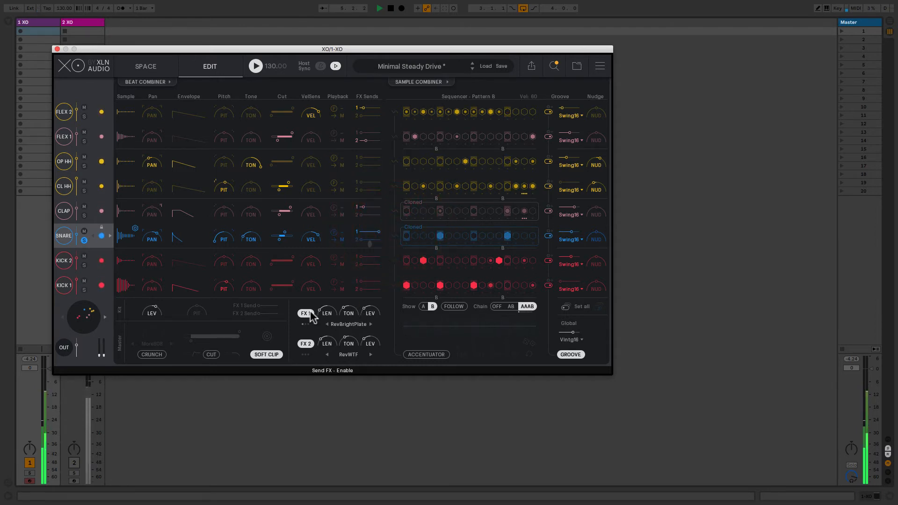
left_click_drag(360, 240, 316, 243)
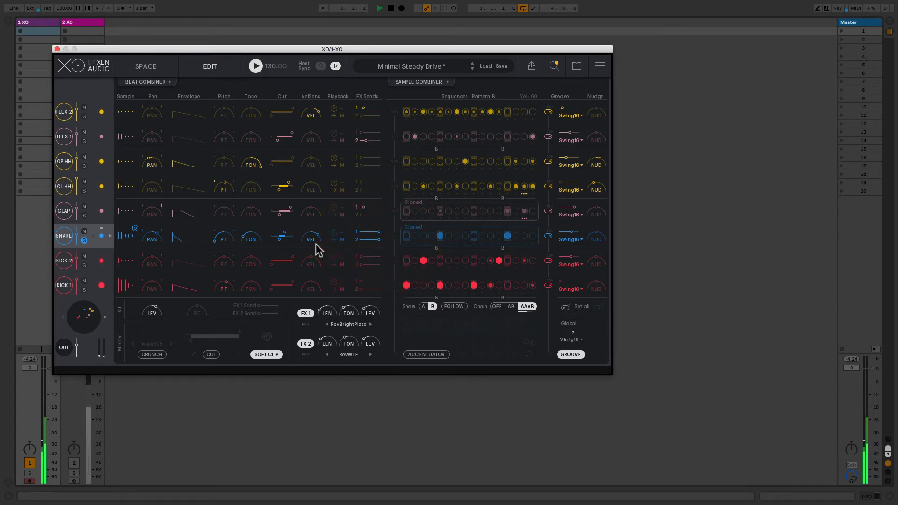
left_click(348, 325)
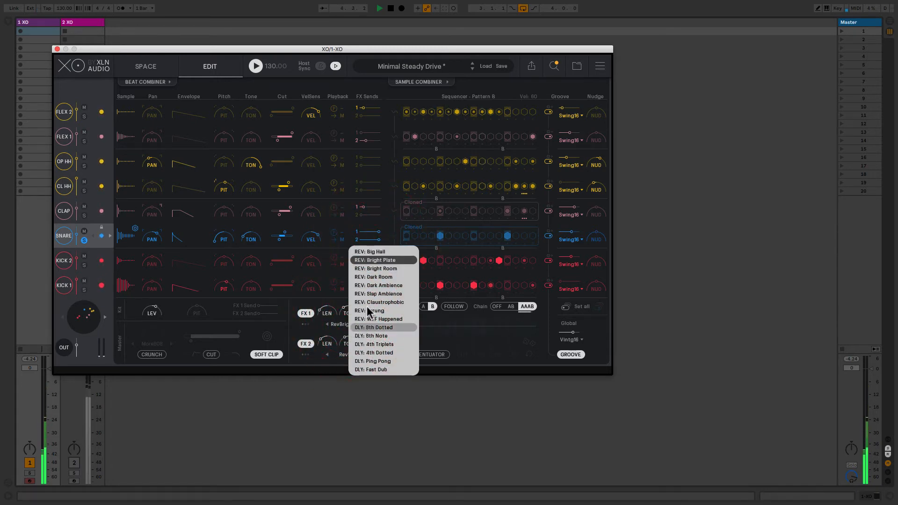
left_click(386, 278)
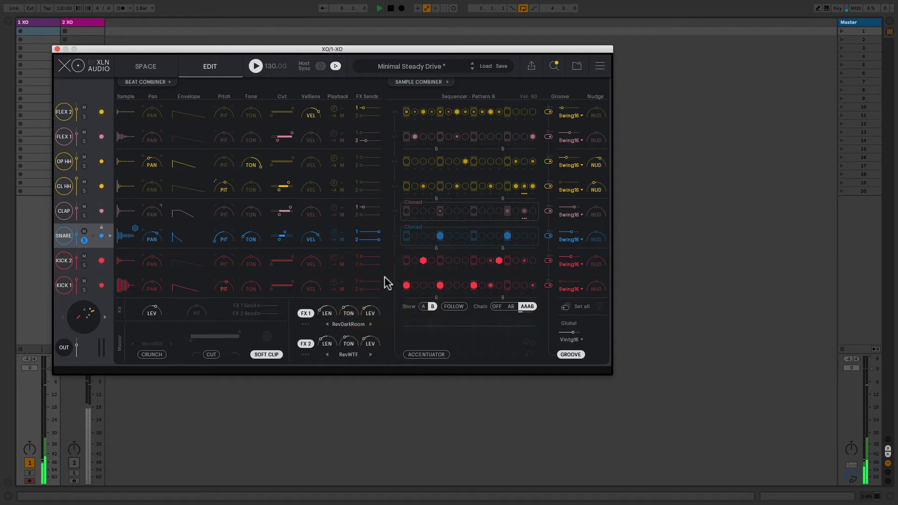
left_click(304, 344)
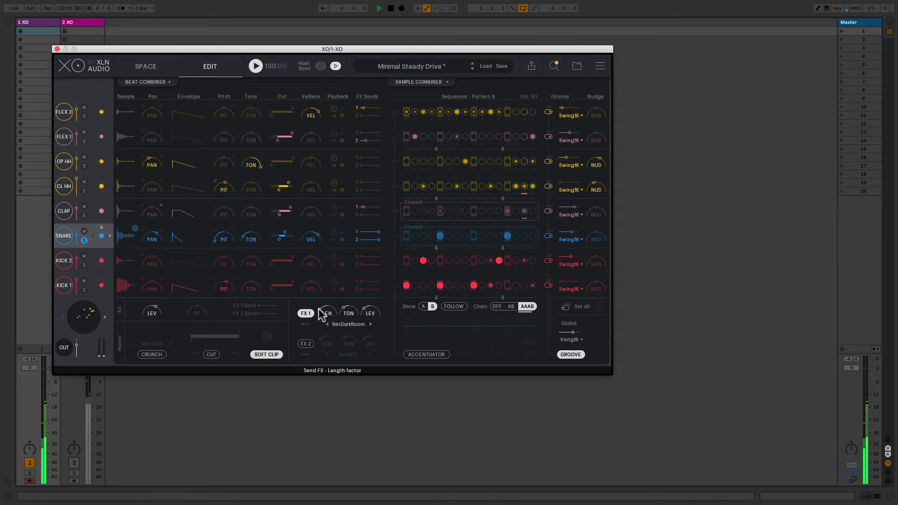
left_click_drag(322, 315, 312, 333)
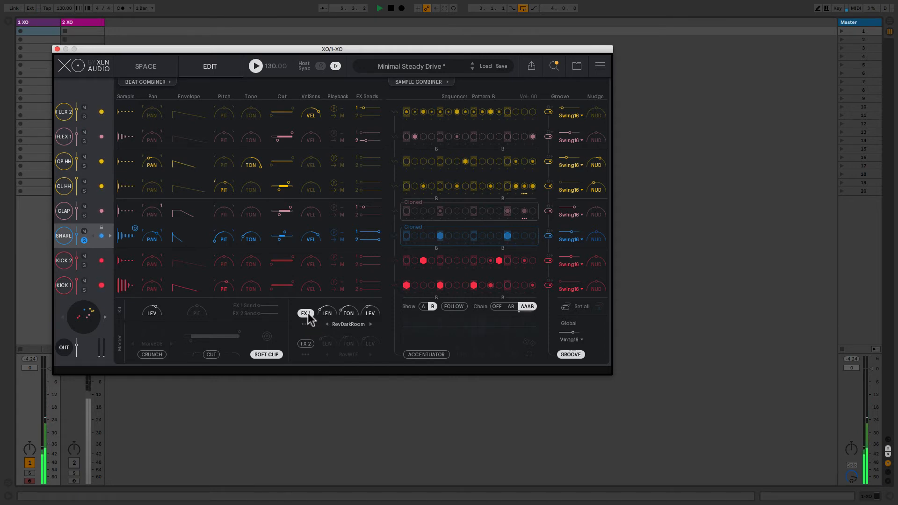
Audition FX 2 alone as the 8th Dotted delay and adjust its length, tone and level
left_click(306, 314)
left_click(306, 344)
left_click(345, 355)
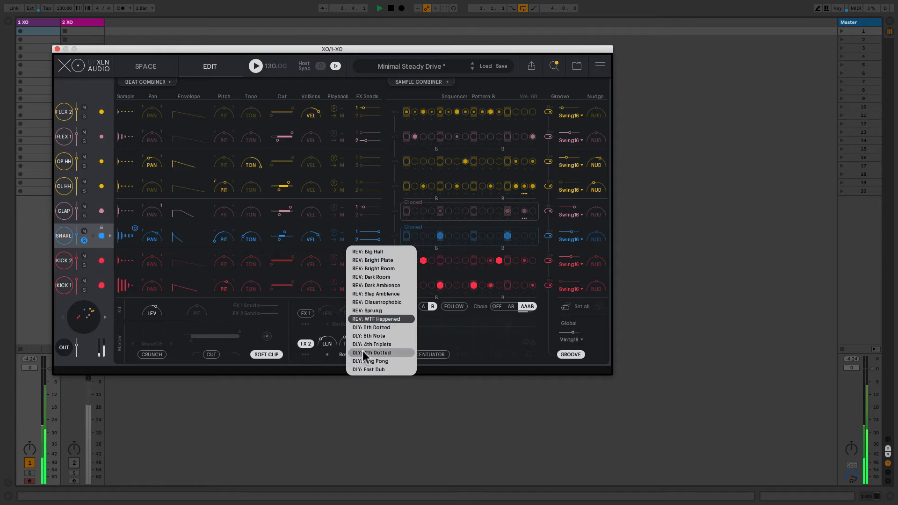
left_click(392, 328)
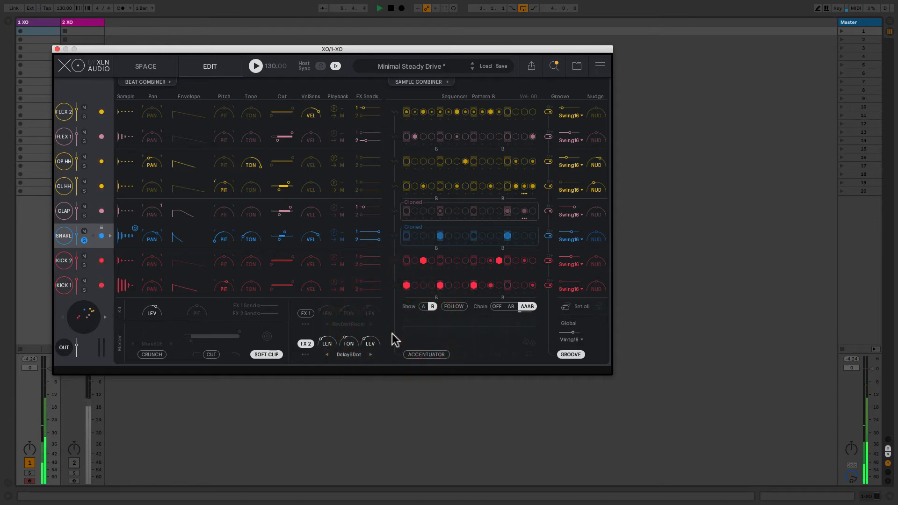
left_click_drag(324, 342, 391, 347)
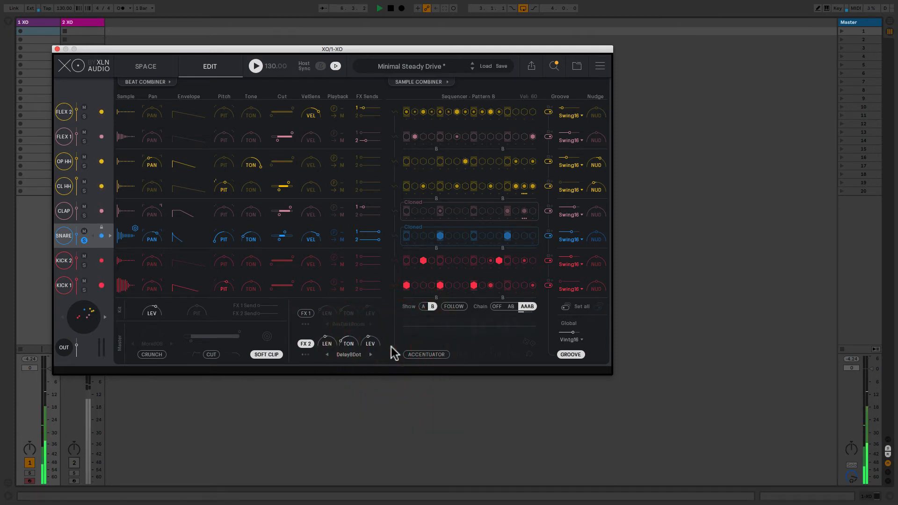
Re-enable FX 1, lower the SNARE's FX 1 send below maximum, and unsolo the SNARE lane
left_click(305, 314)
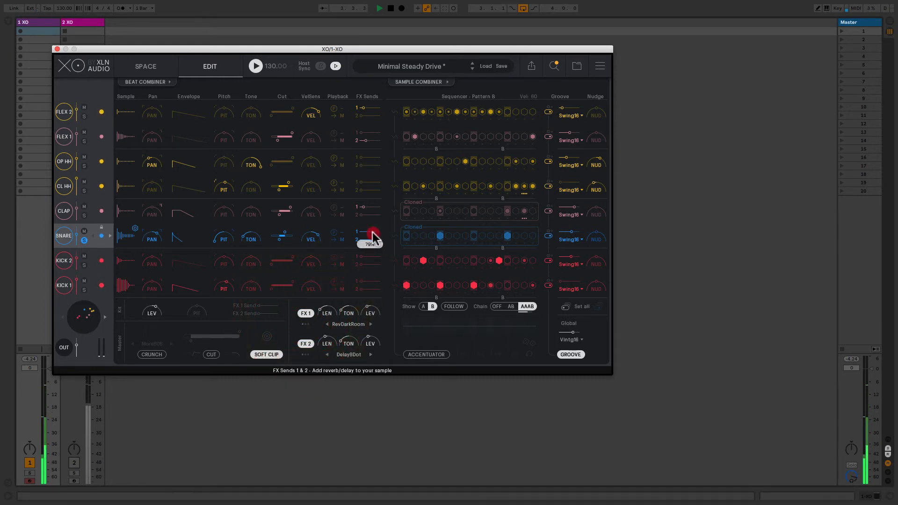
left_click_drag(368, 234, 377, 240)
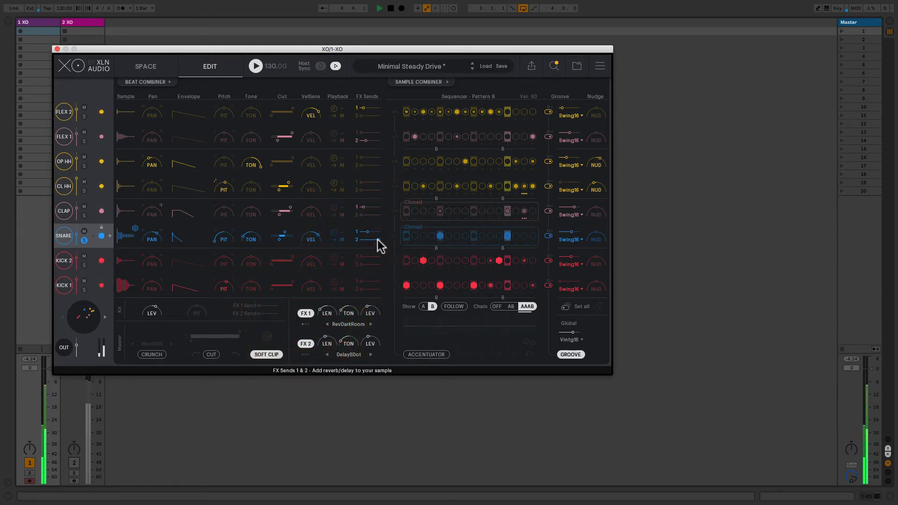
left_click(84, 240)
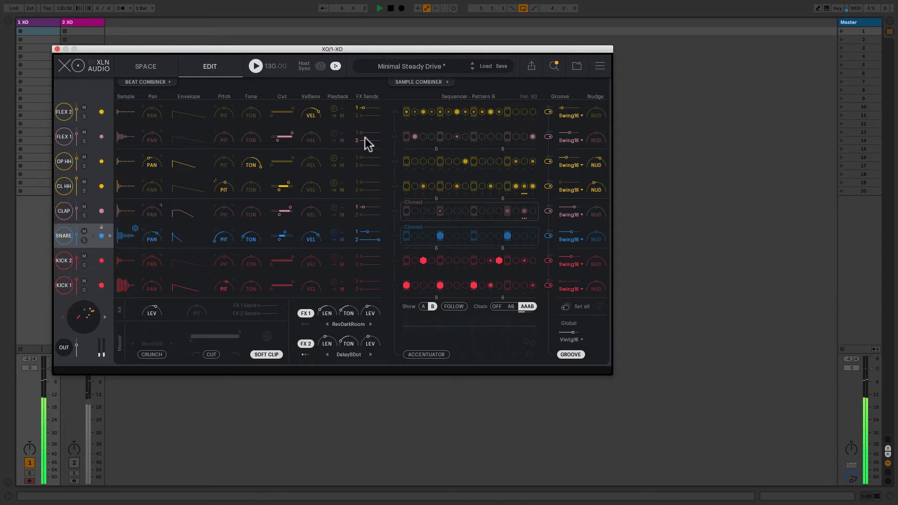
Raise both FX sends of FLEX 1 to maximum, lower its pitch and reduce the upper limit of its Cut range
left_click_drag(365, 140, 393, 136)
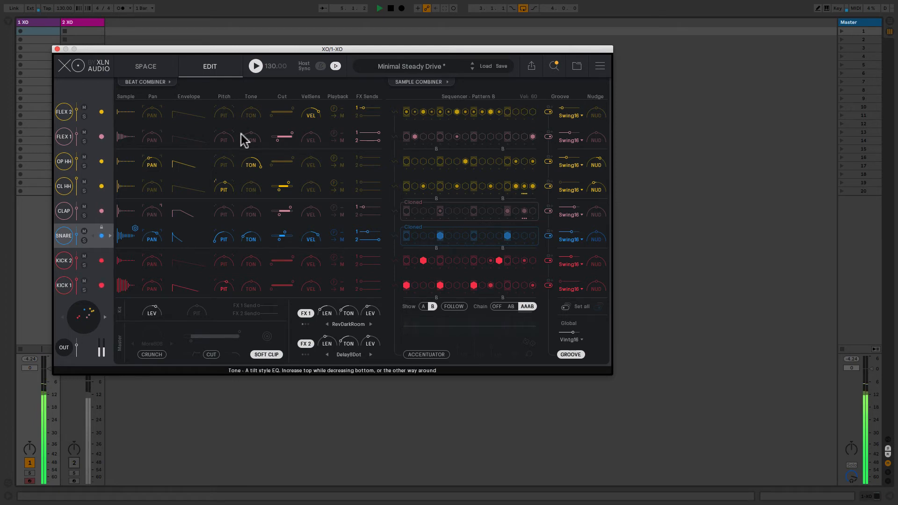
left_click_drag(223, 134, 212, 142)
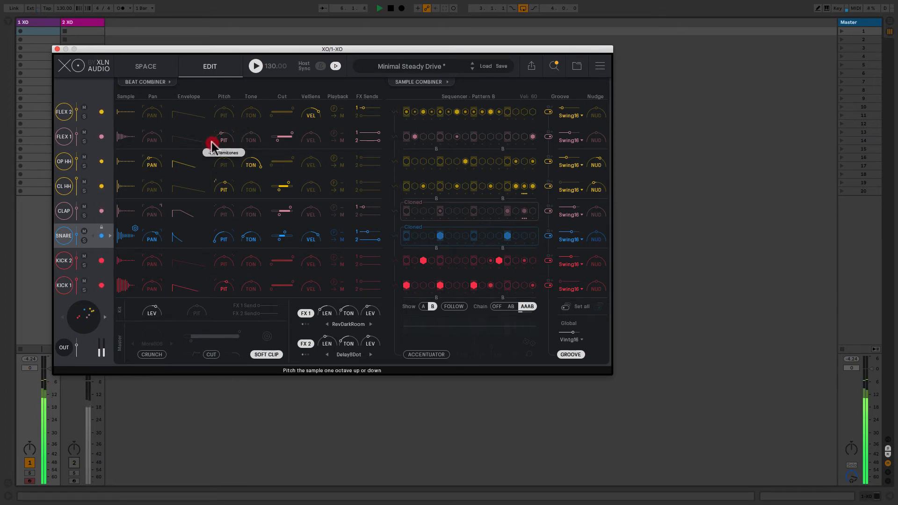
left_click_drag(292, 135, 286, 135)
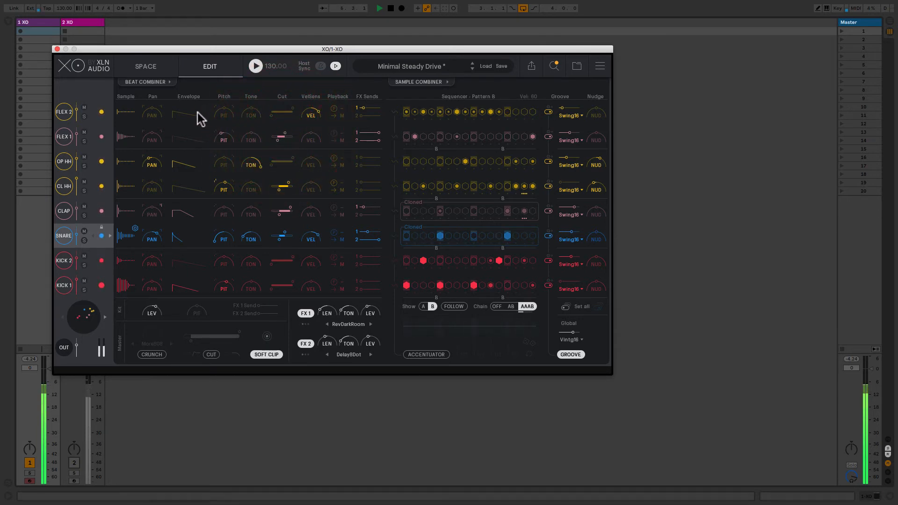
Shorten the envelope decay of the FLEX 2 and CL HH lanes, and stop playback
left_click_drag(201, 114, 203, 139)
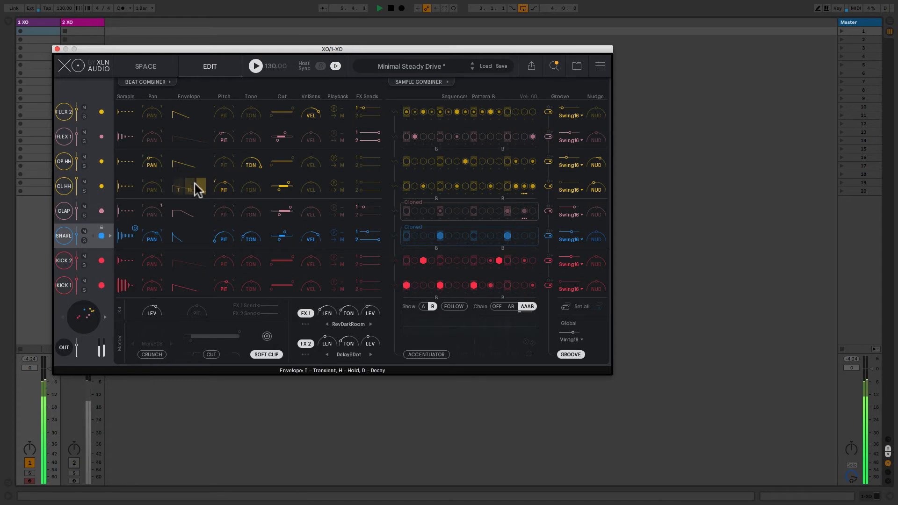
left_click_drag(198, 186, 207, 220)
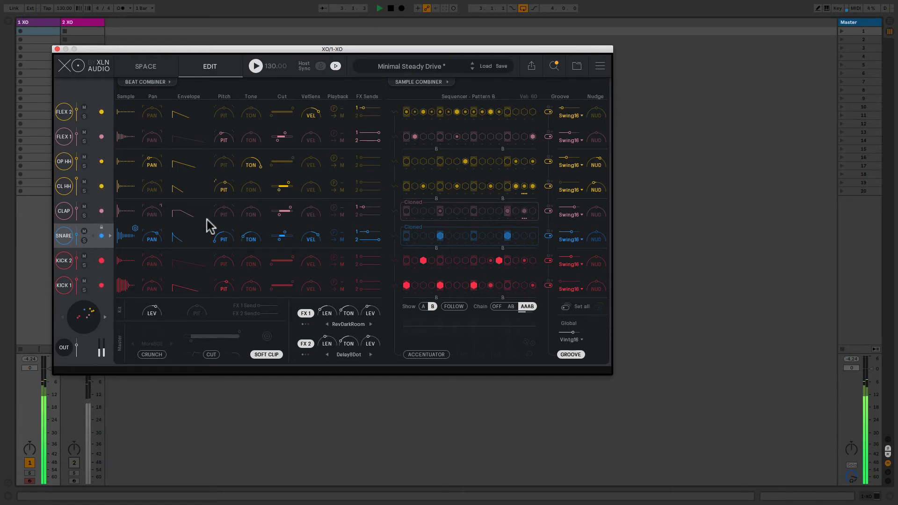
key("space")
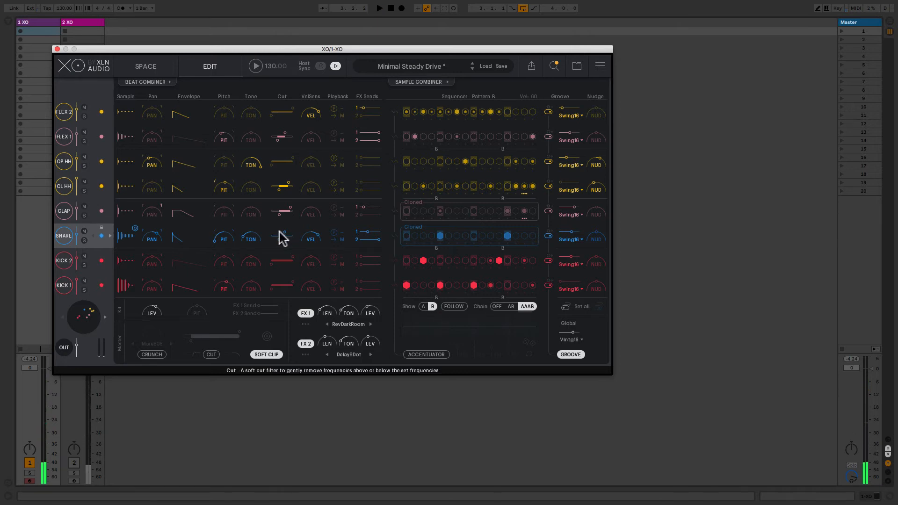
left_click_drag(282, 237, 289, 241)
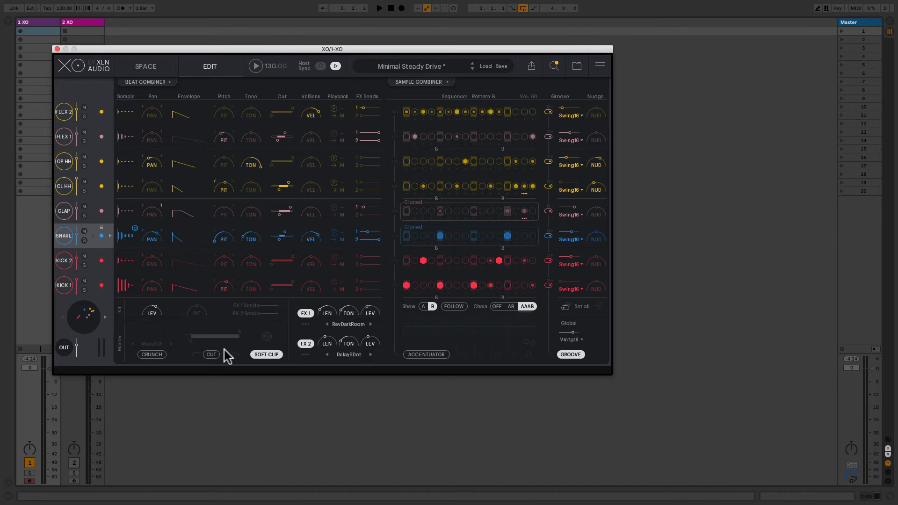
Try the More 909 Crunch effect on the master and vary its amount during playback
left_click(163, 354)
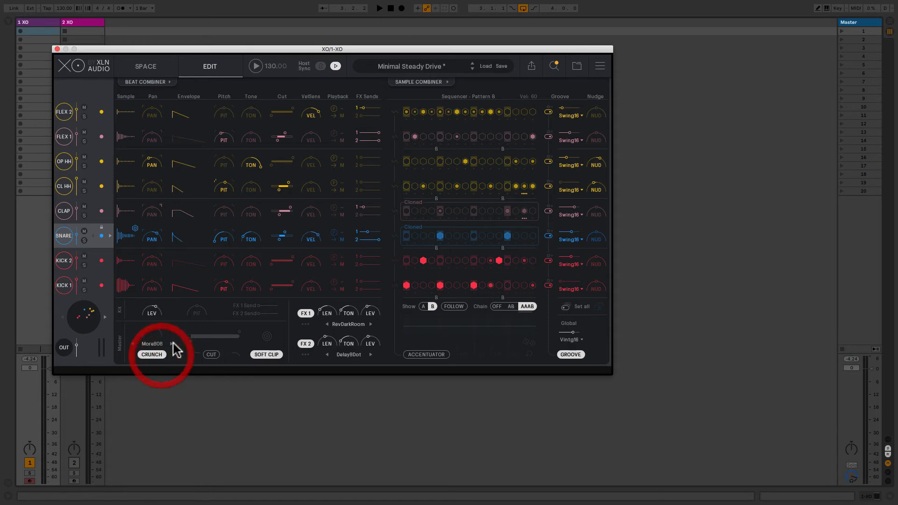
left_click(172, 344)
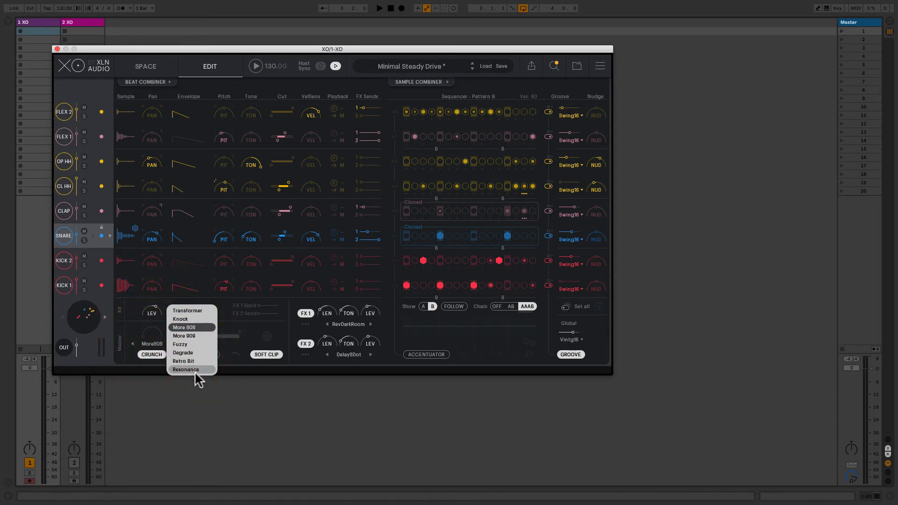
left_click(194, 336)
key("space")
left_click_drag(146, 341, 188, 317)
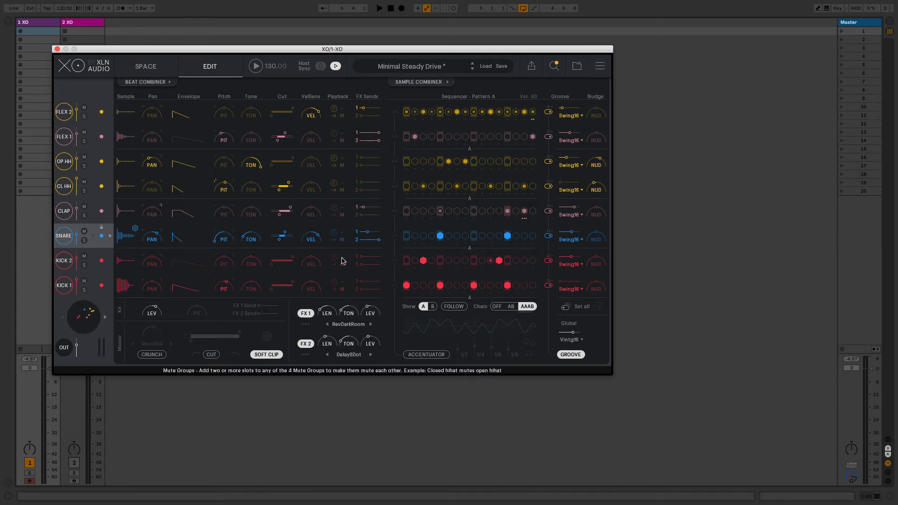
Move the XO plugin window aside and delete the second XO track
left_click_drag(275, 48, 456, 37)
left_click(86, 24)
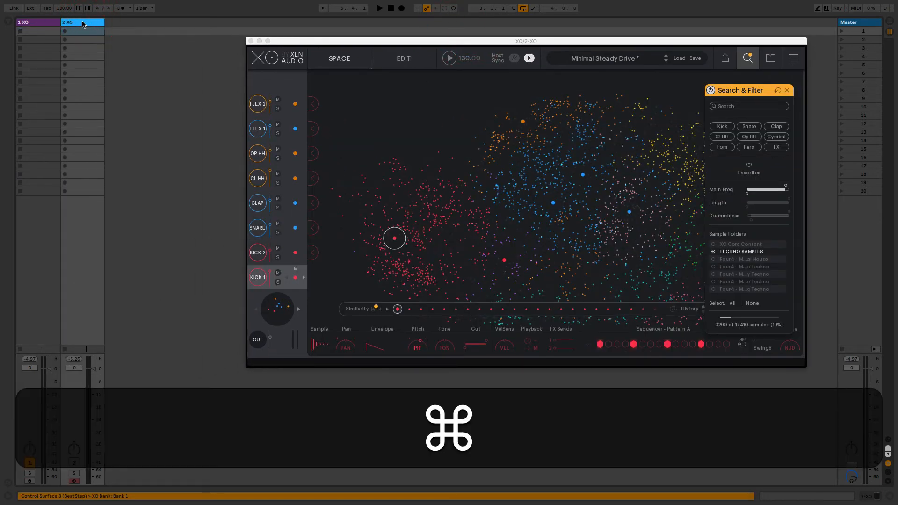
key("Delete")
Insert eight new audio tracks after the XO track
key("super+t")
key("super+t")
key("super+t")
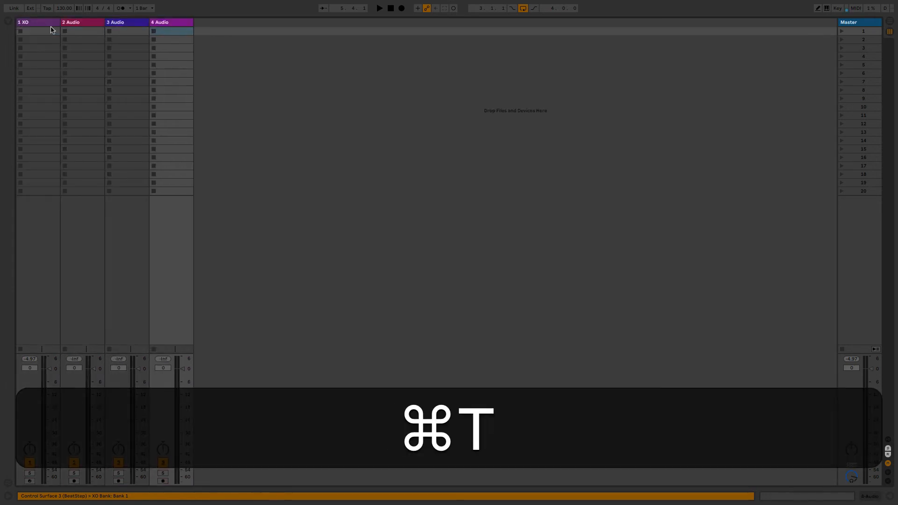
key("super+t")
key("super+t")
key("super+t")
key("super+t")
key("super+t")
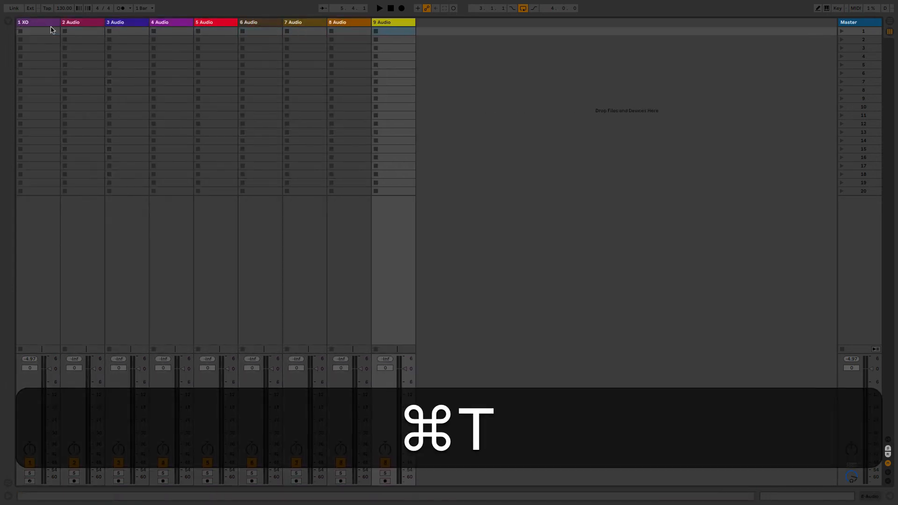
Delete audio tracks 3 to 9, keeping only the first new audio track
left_click(125, 21, "shift+super")
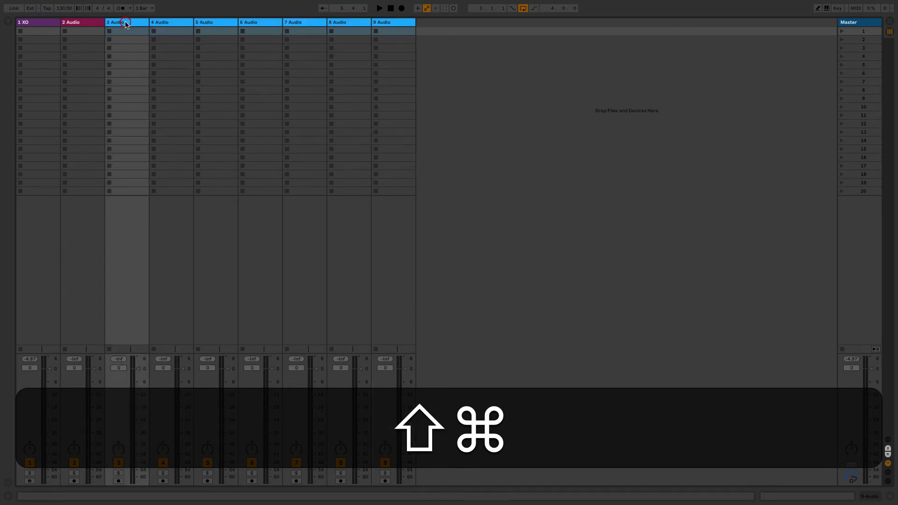
key("shift+BackSpace")
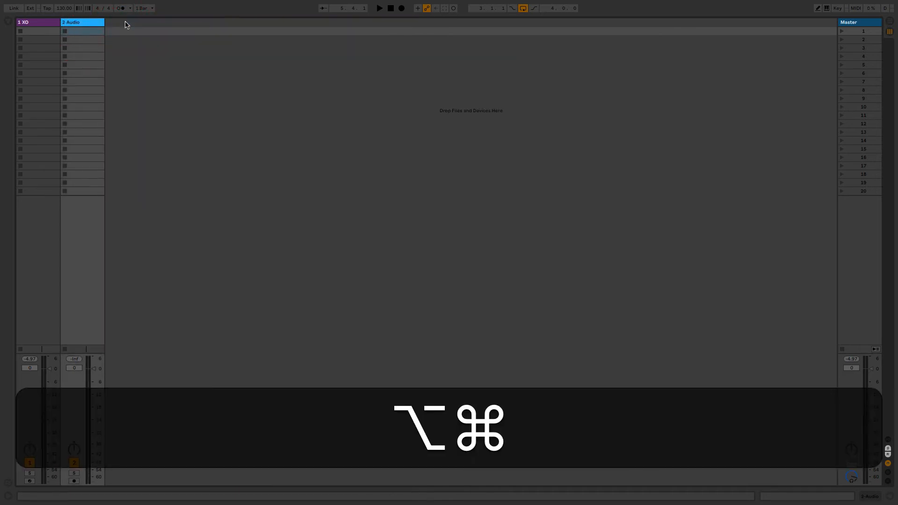
Show the track routing section and set the audio track's input to 1-XO, BUS 1-XO, with monitoring set to In
key("alt+super+i")
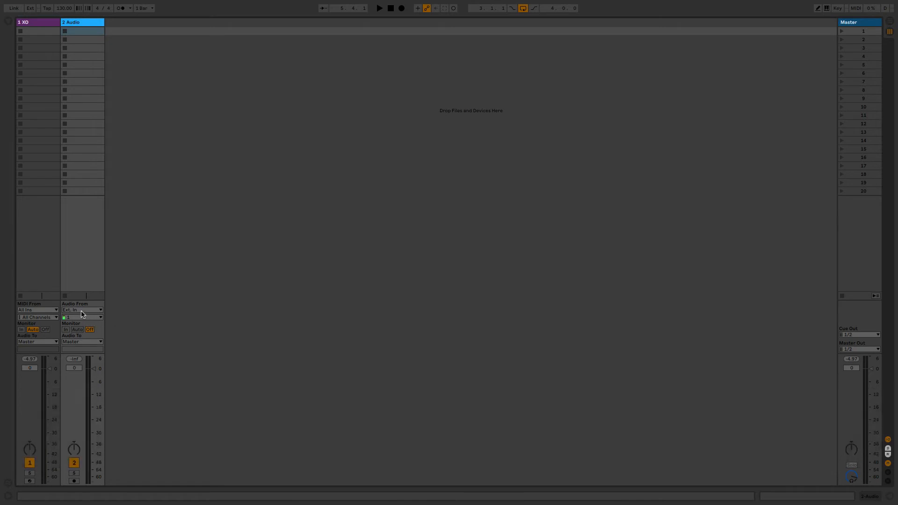
left_click(80, 310)
left_click(89, 341)
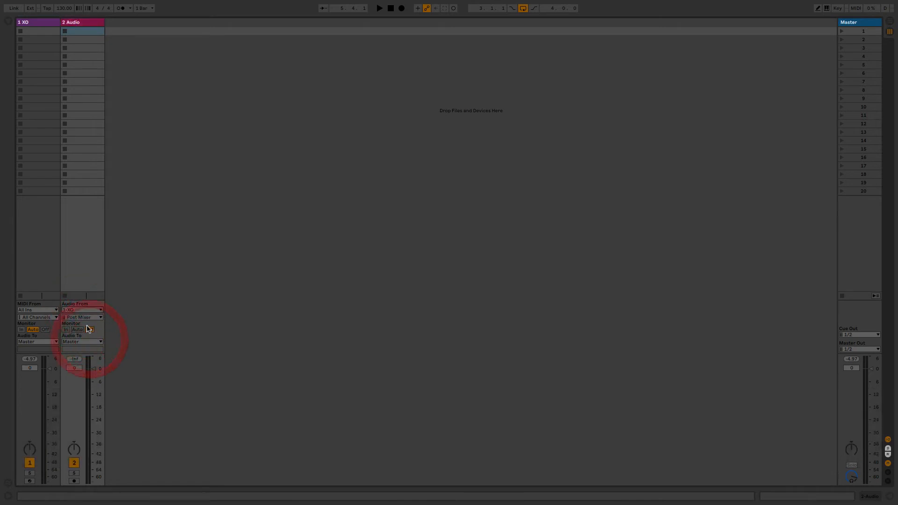
left_click(86, 318)
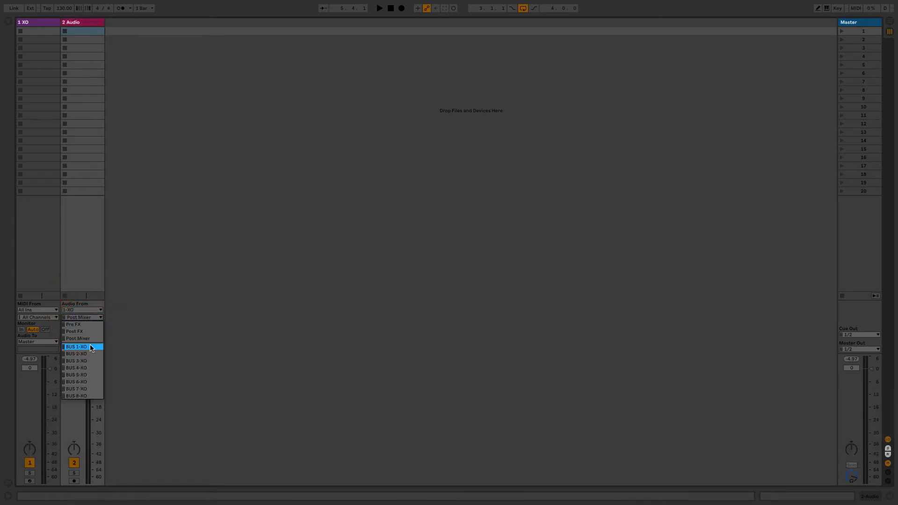
left_click(90, 347)
left_click(66, 329)
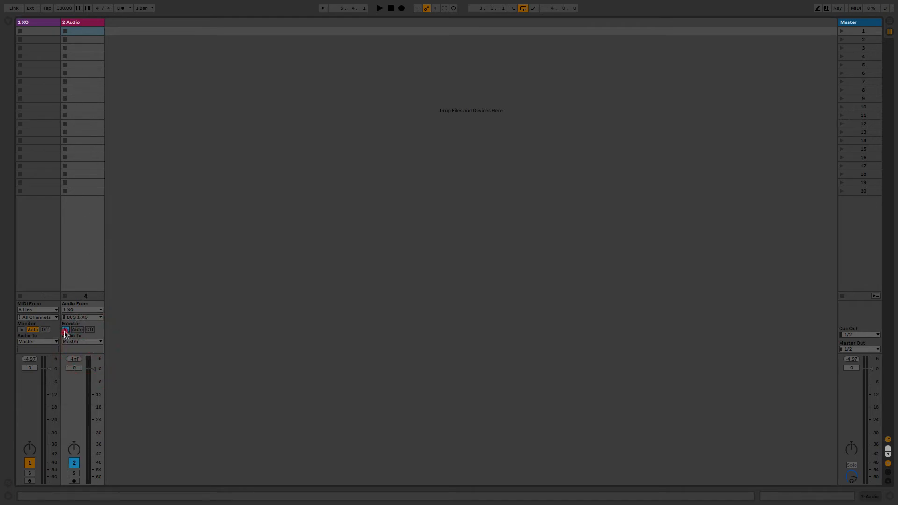
Rename the audio track receiving BUS 1-XO as kick
left_click(94, 27)
key("super+r")
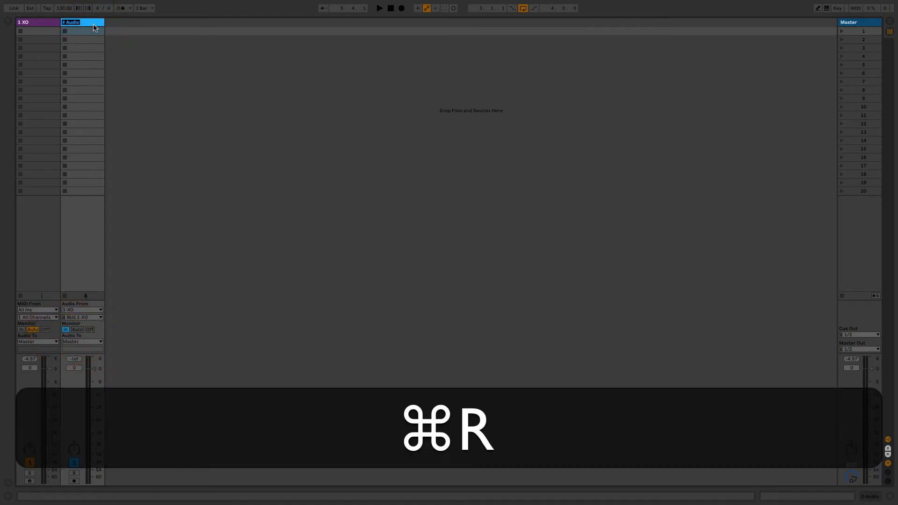
type("kick")
key("Return")
Duplicate the kick track, set the copy's input channel to BUS 2-XO and rename it lowperc
key("super+d")
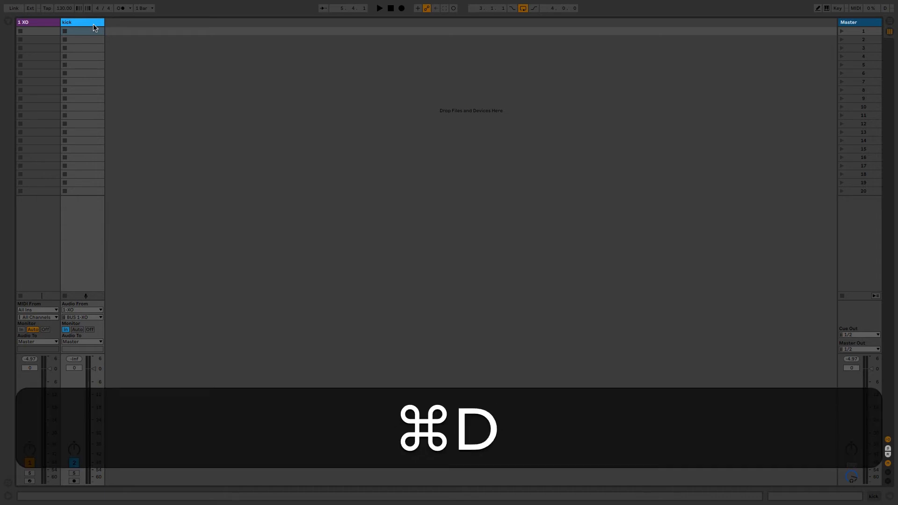
left_click(134, 316)
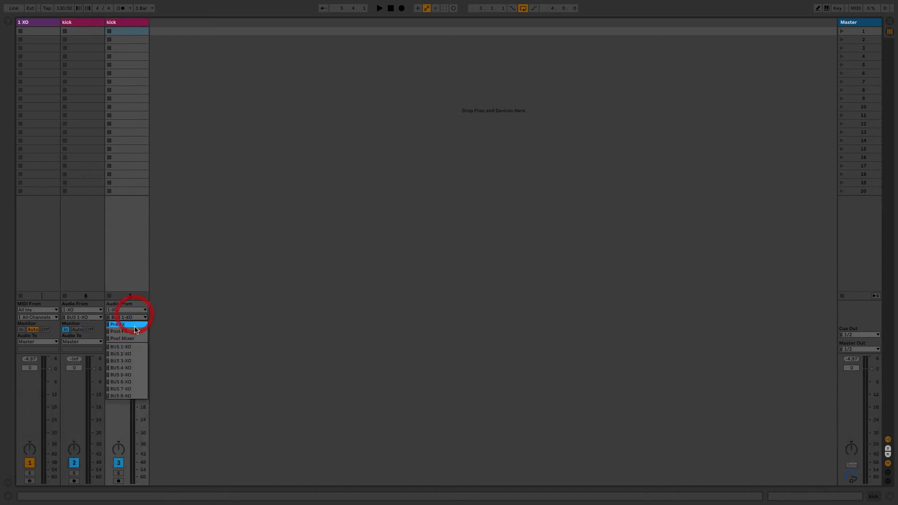
left_click(132, 353)
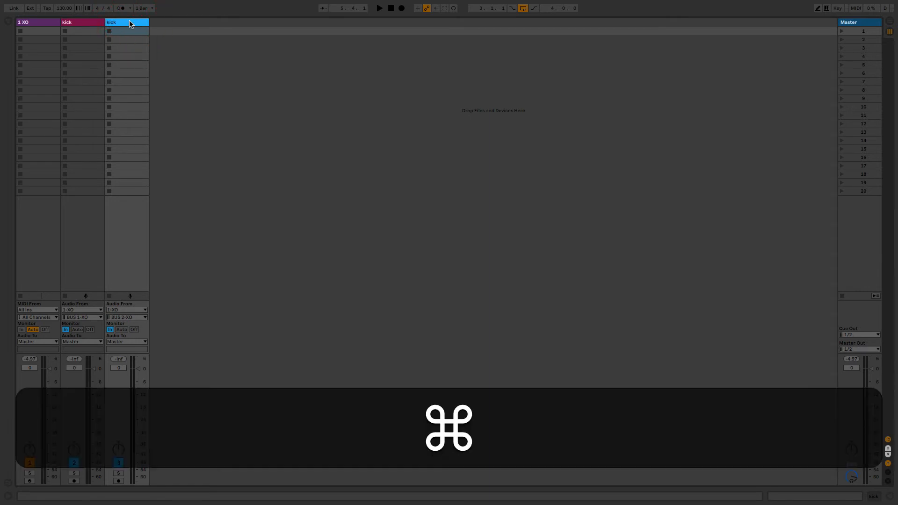
key("super+r")
type("low")
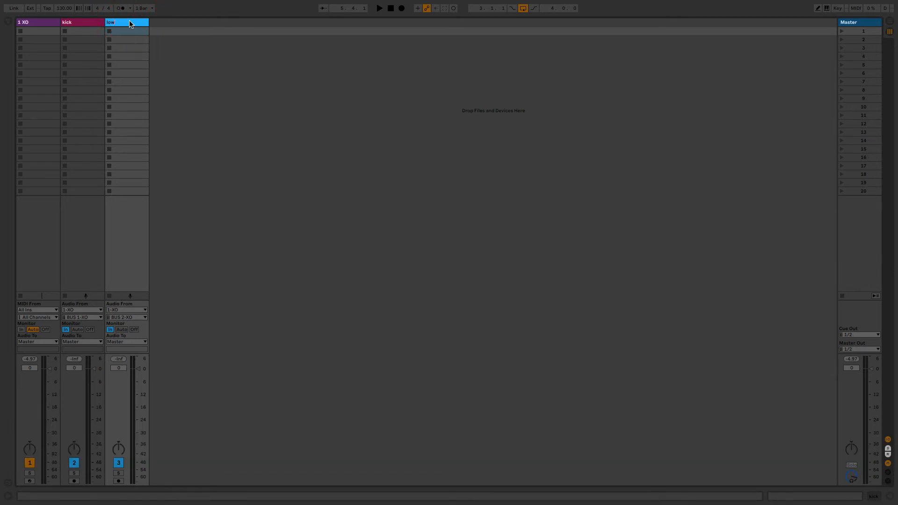
type("perc")
left_click(129, 20)
Duplicate the lowperc track, set the copy's input channel to BUS 3-XO and rename it snare
key("super+d")
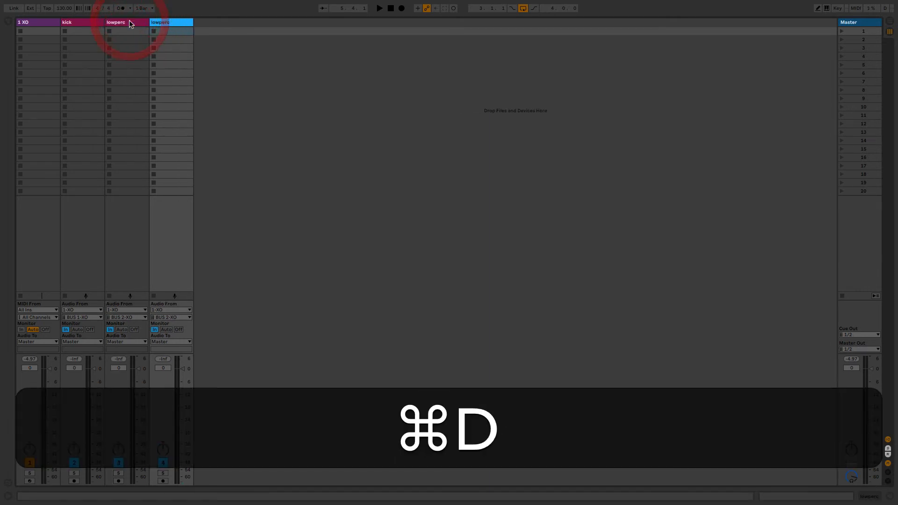
left_click(167, 318)
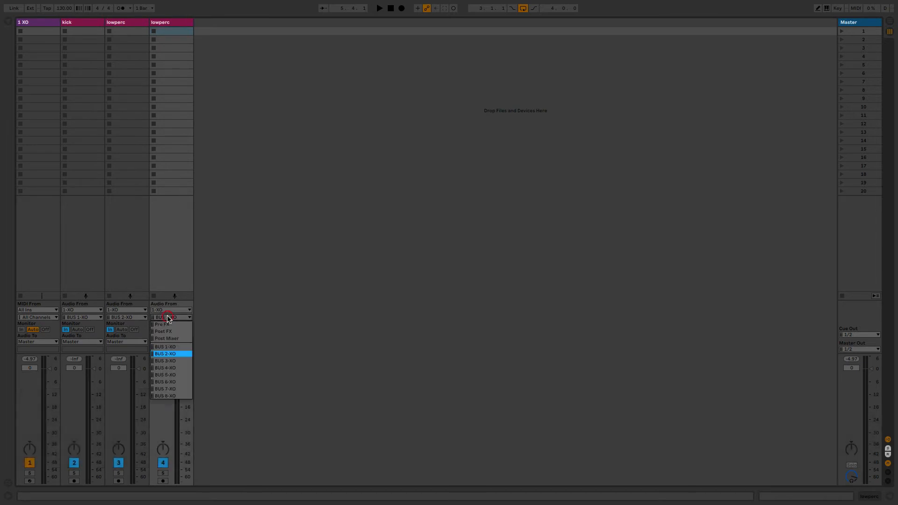
left_click(167, 361)
left_click(179, 20)
key("super+r")
type("s")
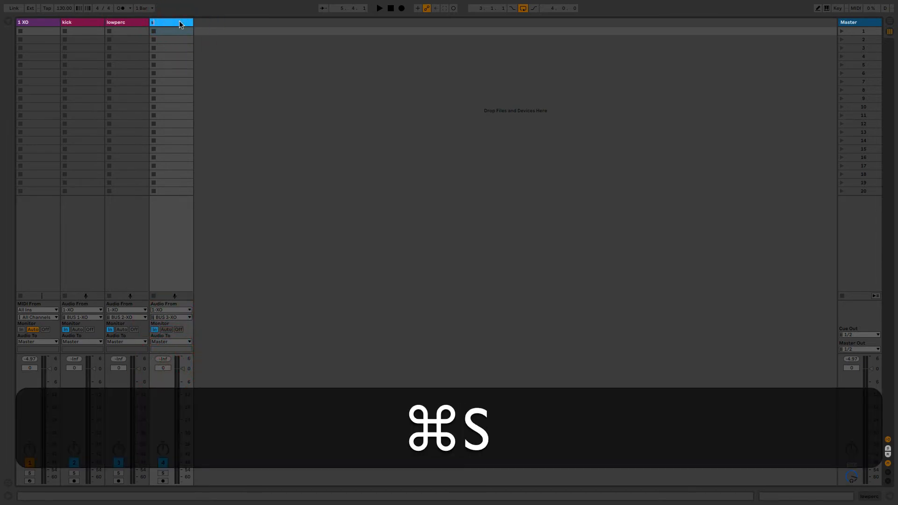
type("nare")
key("Return")
Duplicate the snare track, rename the copy clap and set its input channel to BUS 4-XO
key("super+d")
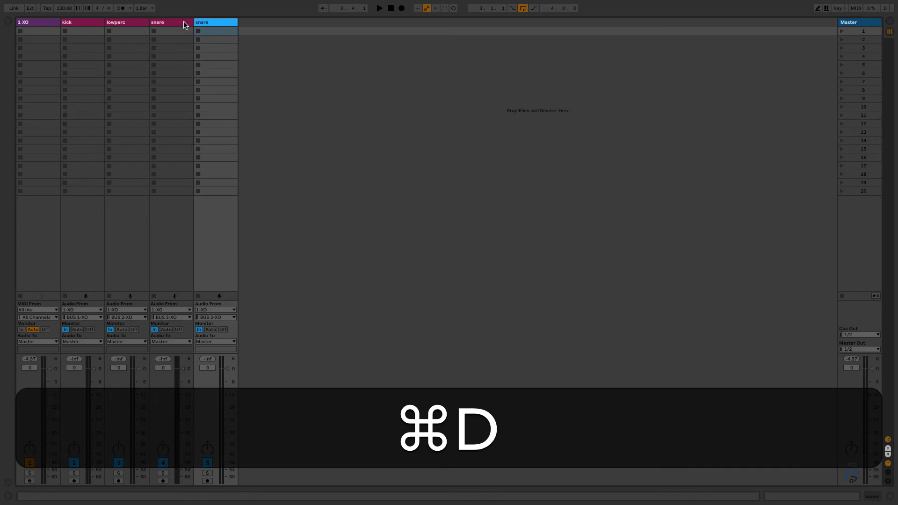
key("super+r")
type("clap")
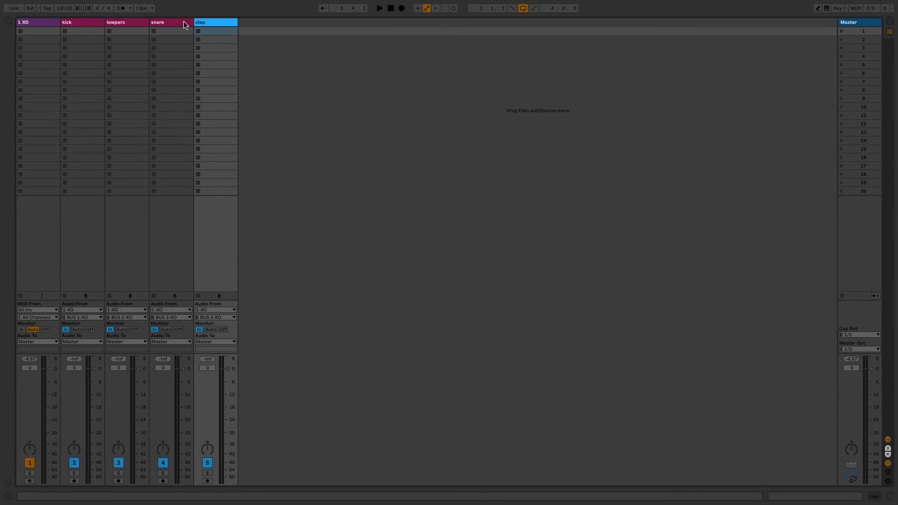
left_click(226, 316)
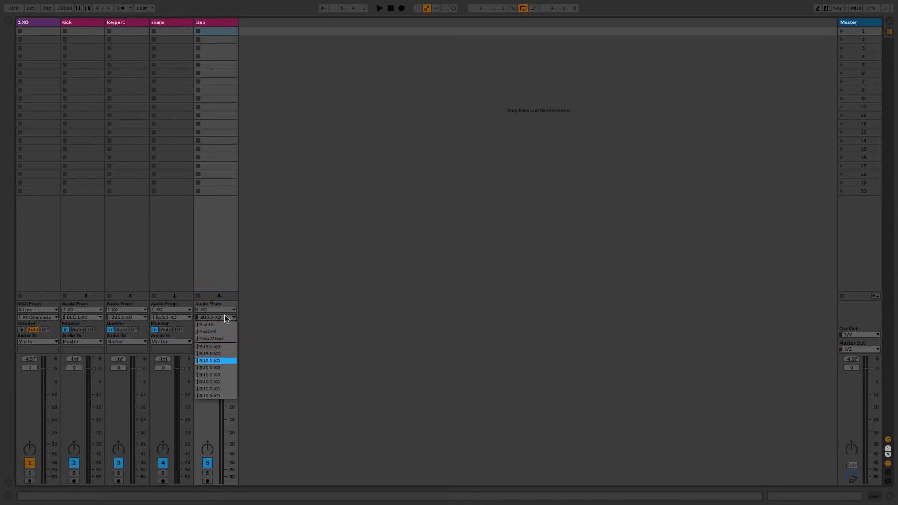
left_click(228, 368)
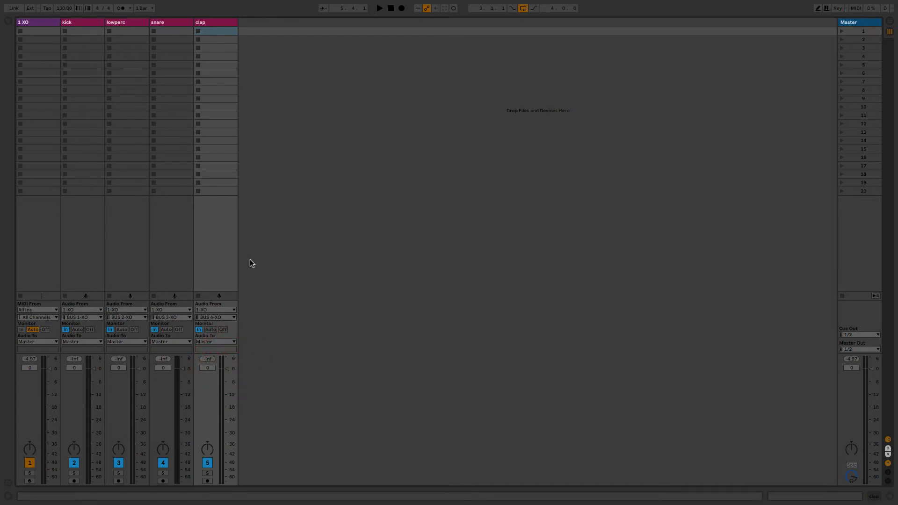
Duplicate the clap track and set the copy's input channel to BUS 5-XO
left_click(221, 21)
key("super+d")
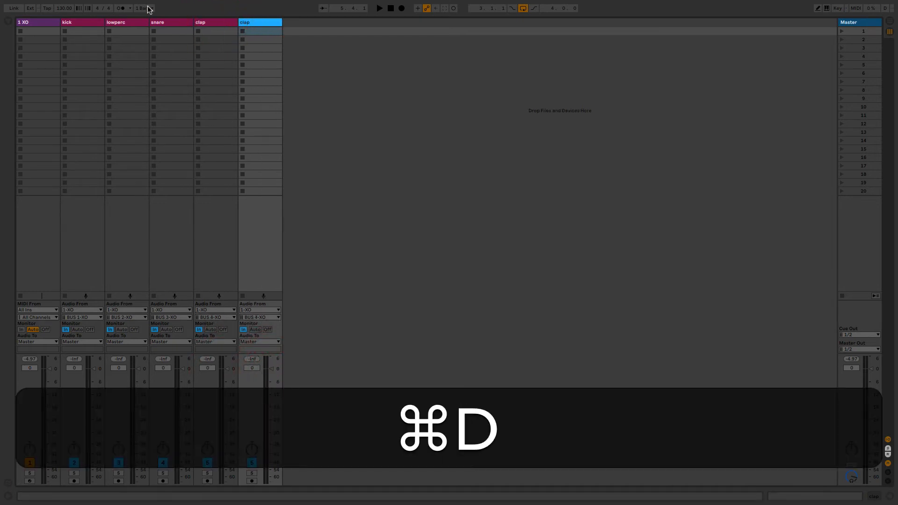
left_click(270, 316)
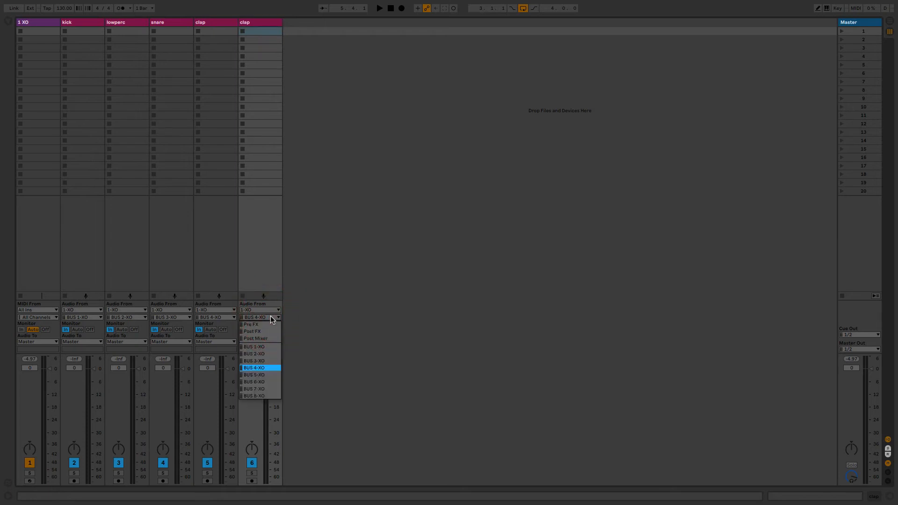
left_click(271, 382)
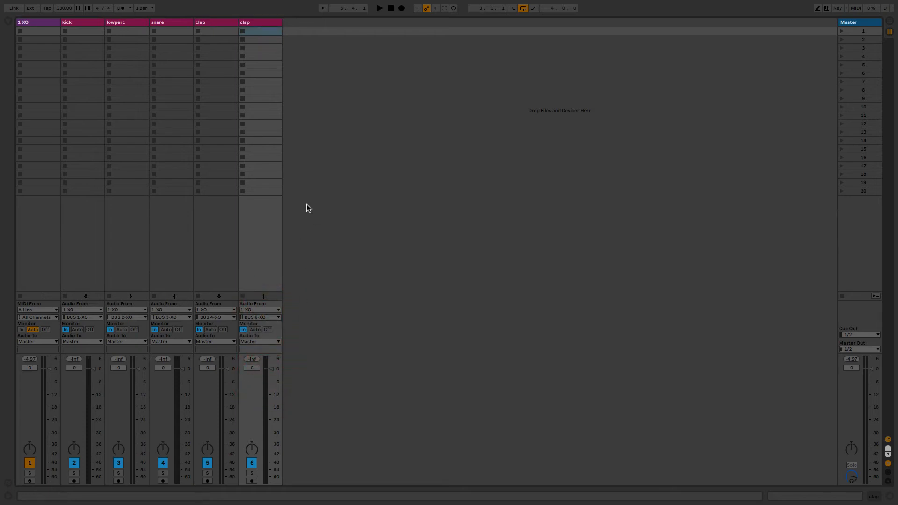
left_click(271, 319)
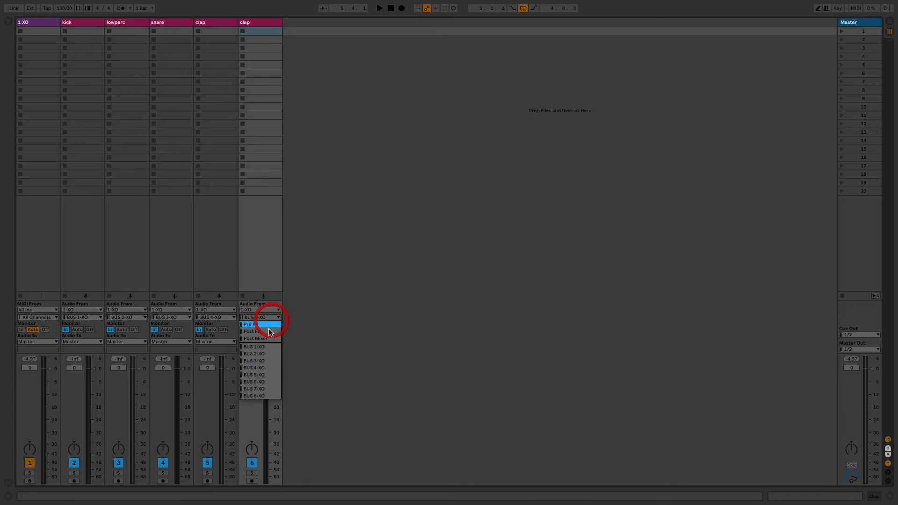
left_click(270, 375)
Bring up the XO plugin window beside the audio tracks and route KICK 1's output to Bus 1 only
left_click(42, 22)
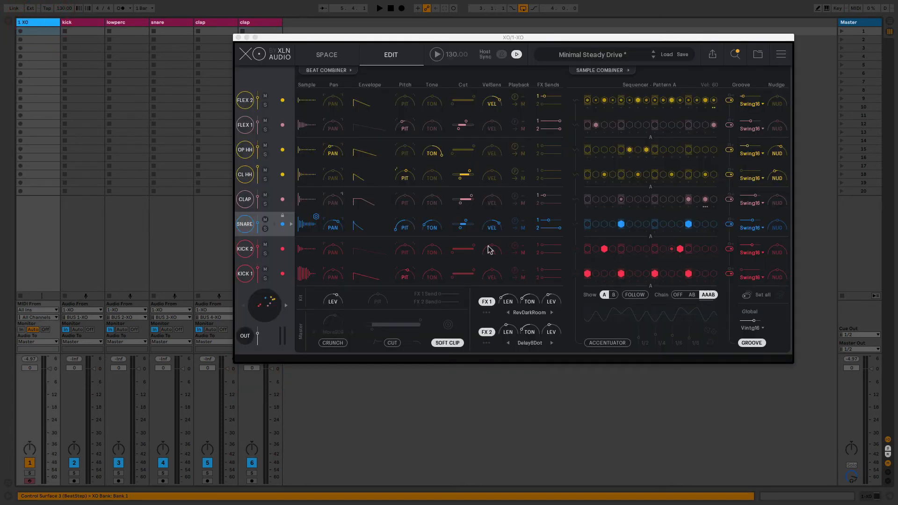
left_click_drag(417, 37, 539, 21)
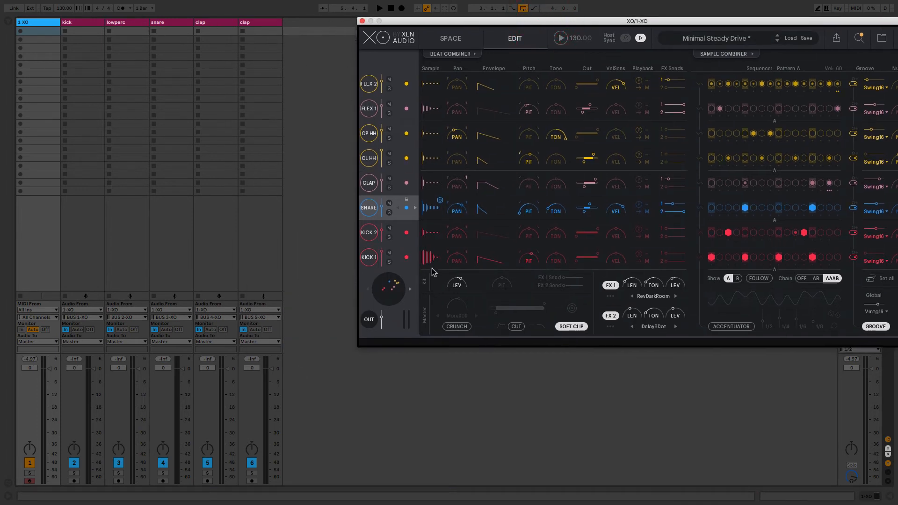
left_click(645, 262)
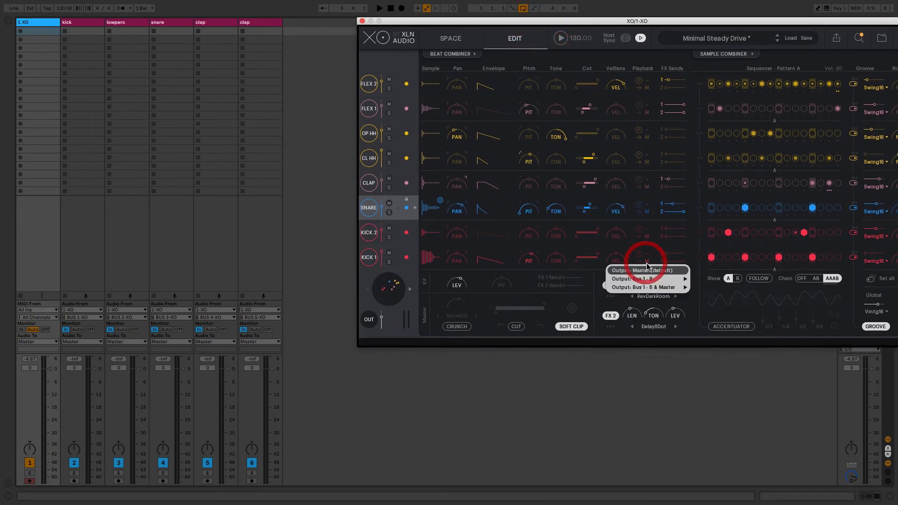
mouse_move(647, 280)
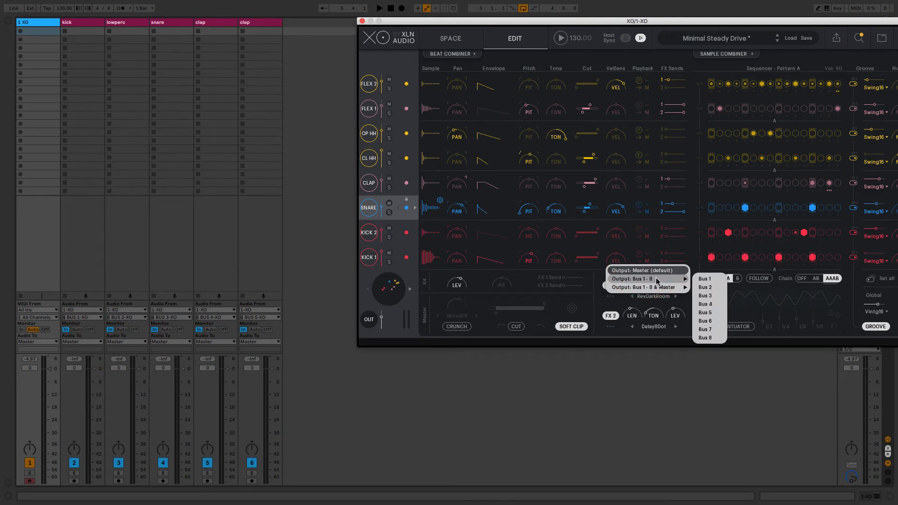
left_click(715, 280)
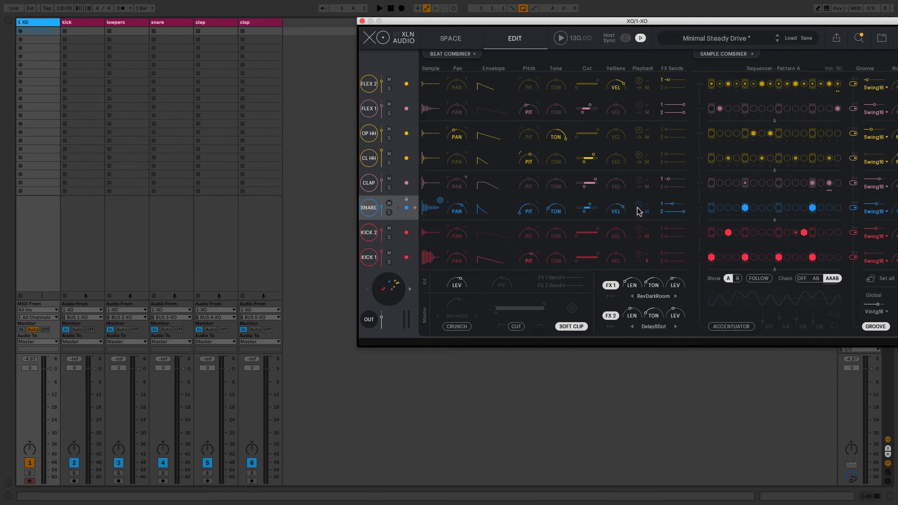
Route XO's KICK 2 output to Bus 2 and the SNARE output to Bus 3, without the master
left_click(646, 237)
mouse_move(652, 254)
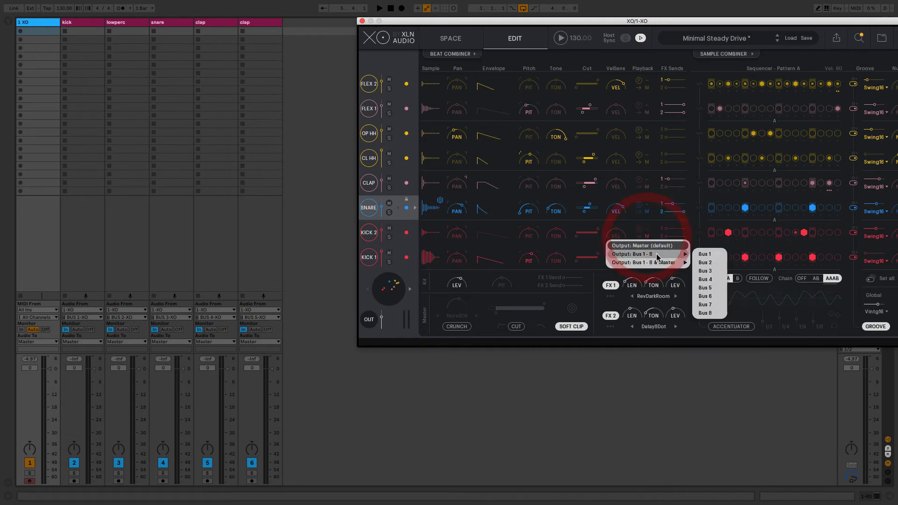
left_click(705, 262)
left_click(646, 212)
mouse_move(665, 230)
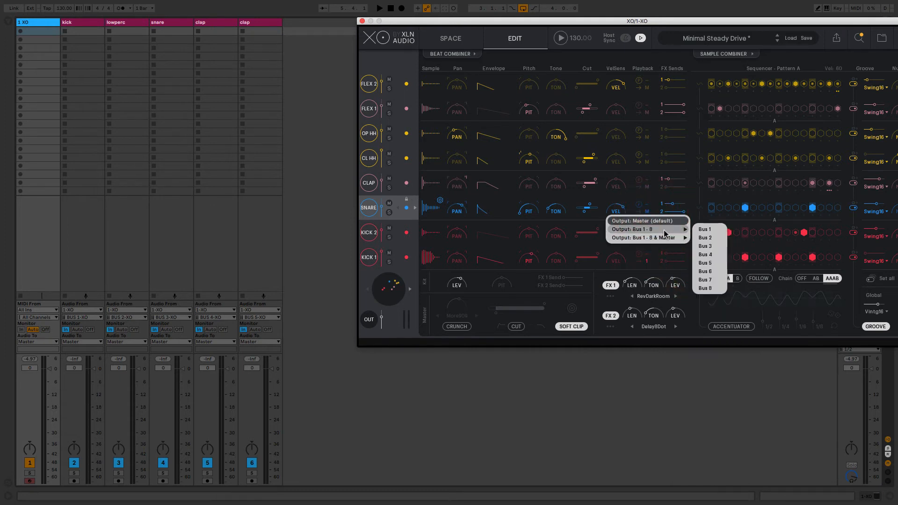
left_click(710, 246)
Route XO's CLAP output to Bus 4 and the CL HH output to Bus 5, without the master
left_click(647, 186)
mouse_move(664, 205)
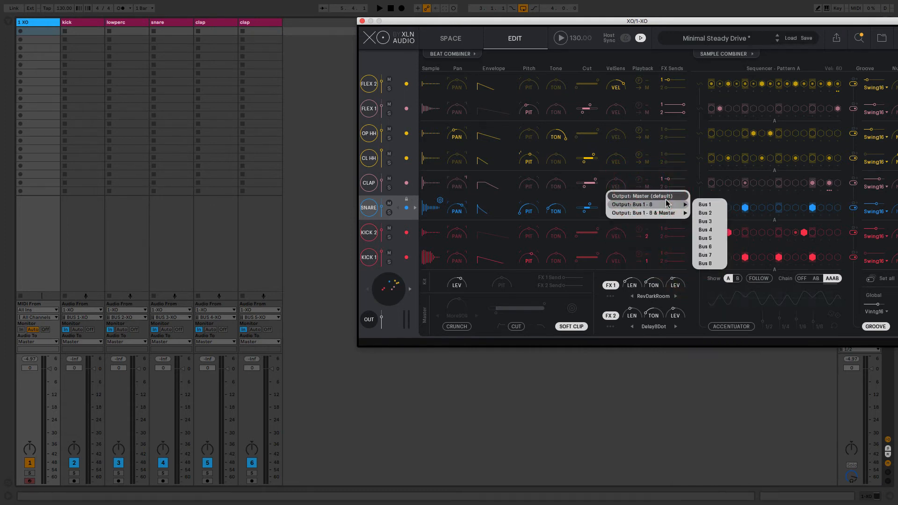
left_click(710, 230)
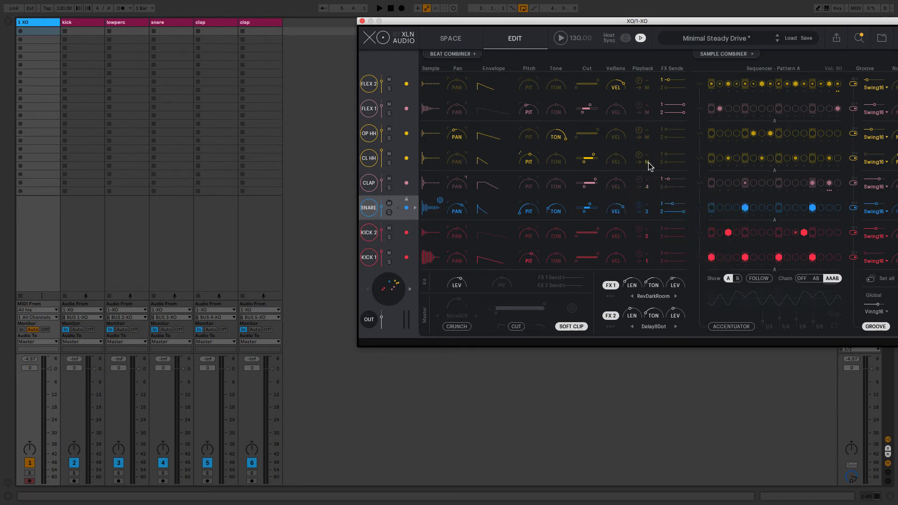
left_click(648, 162)
mouse_move(664, 180)
left_click(712, 204)
Route XO's OP HH output to Bus 6 and the FLEX 1 output to Bus 7, without the master
left_click(648, 140)
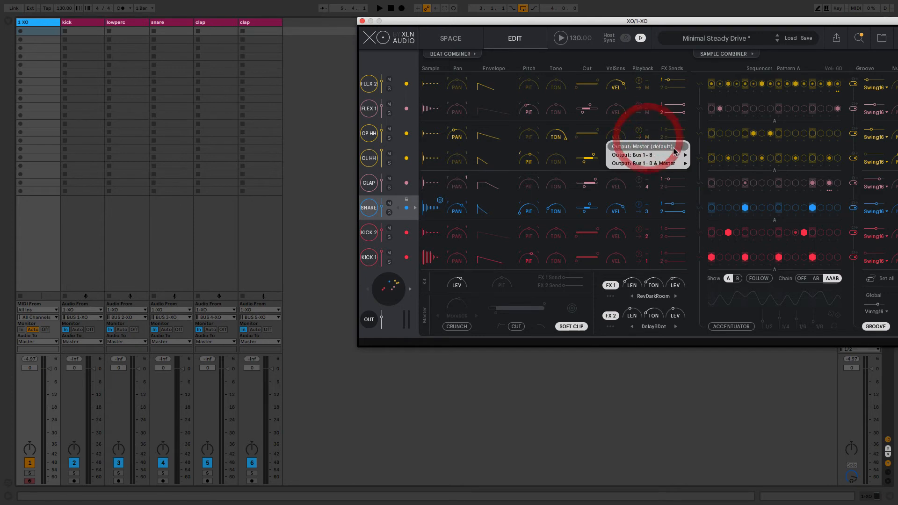
mouse_move(670, 155)
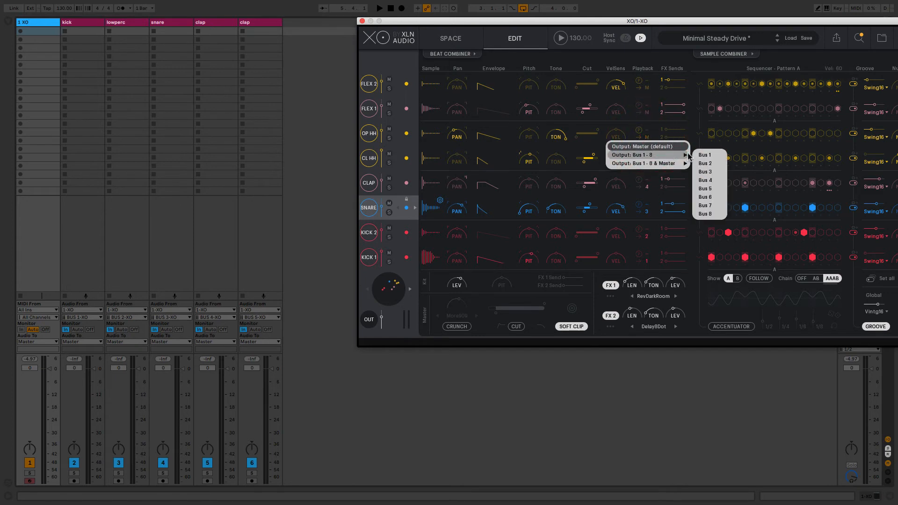
left_click(706, 197)
left_click(648, 113)
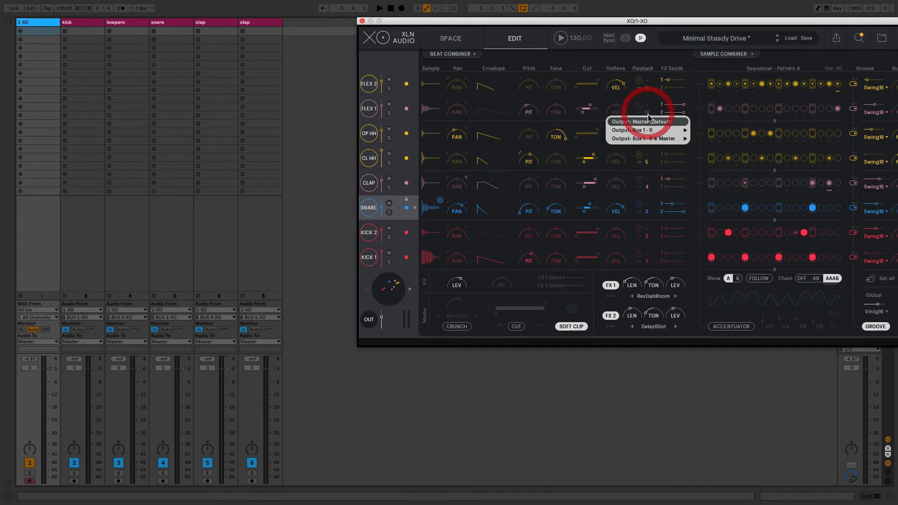
mouse_move(650, 131)
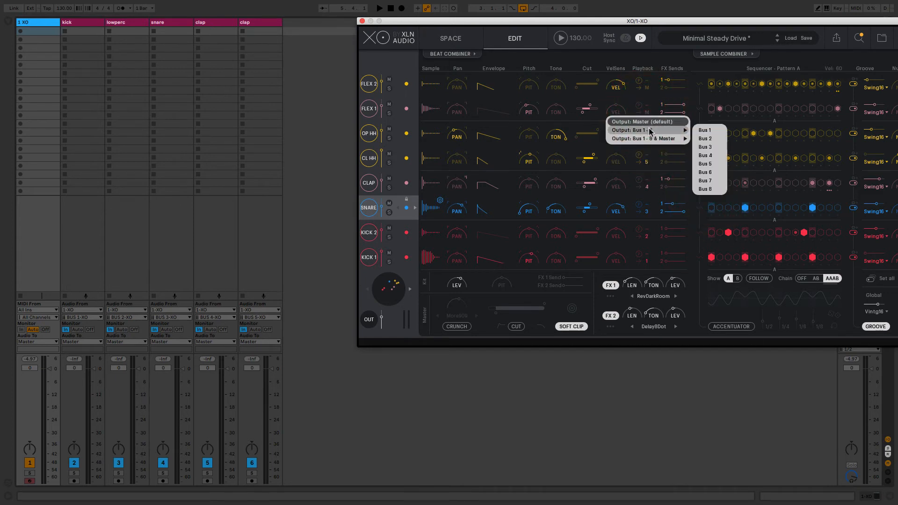
left_click(717, 178)
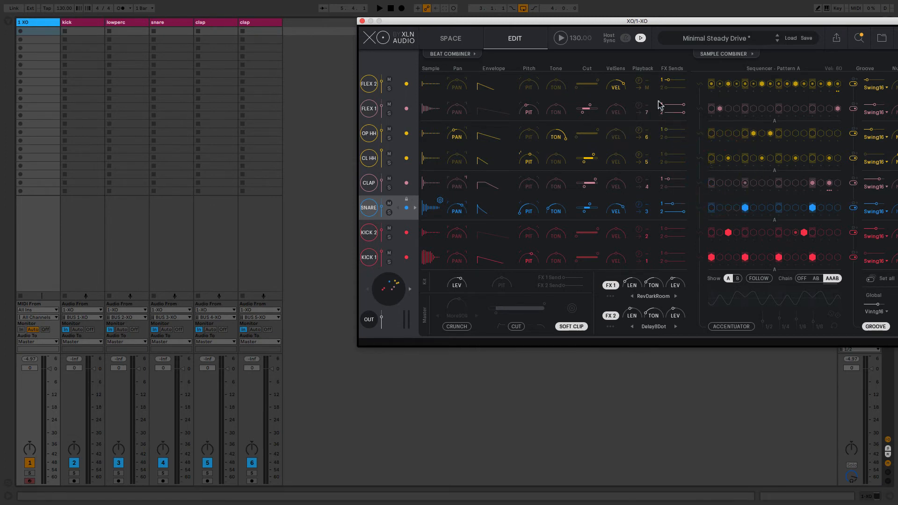
Route XO's FLEX 2 output to Bus 8, without the master
left_click(647, 88)
mouse_move(657, 105)
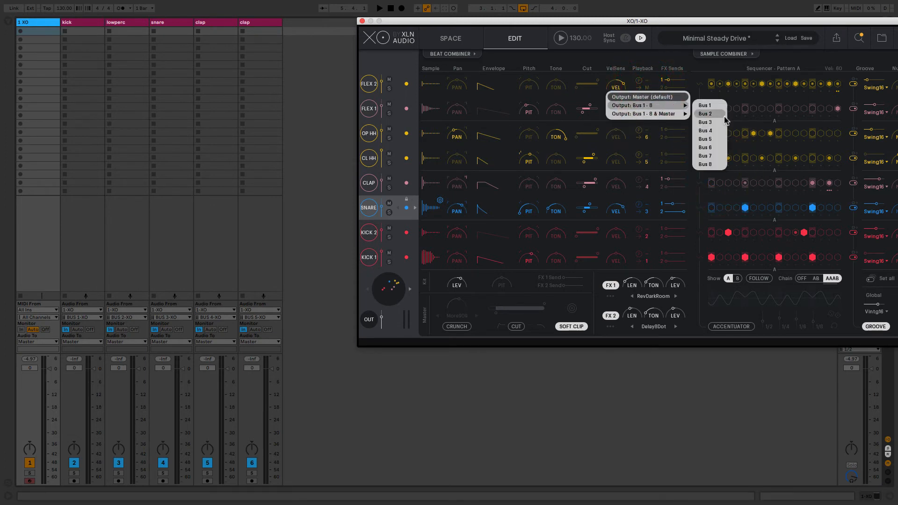
left_click(716, 161)
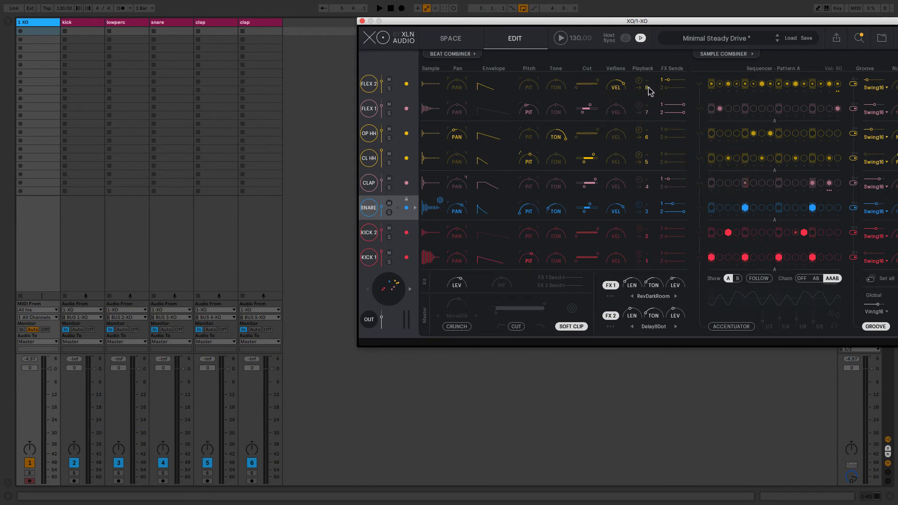
left_click(647, 260)
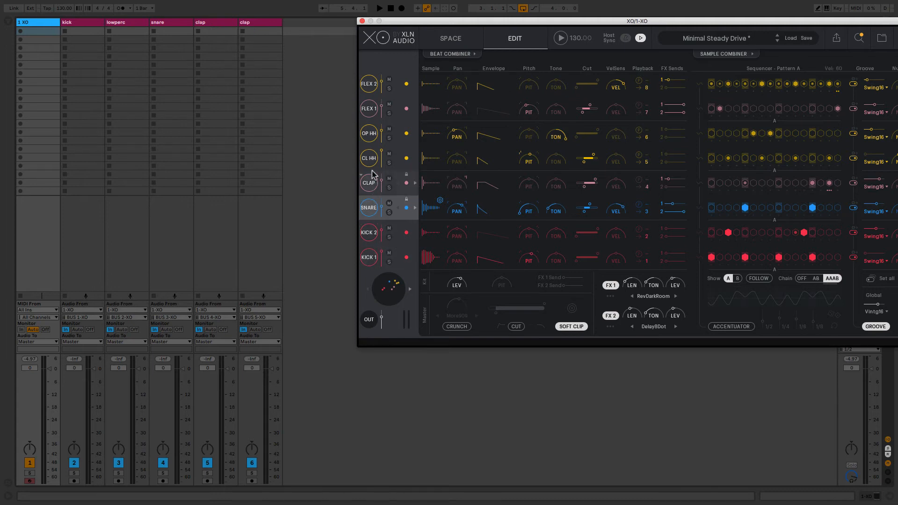
Rename the duplicate clap track that receives BUS 5-XO as "ch"
left_click(263, 23)
key("super+r")
type("ch")
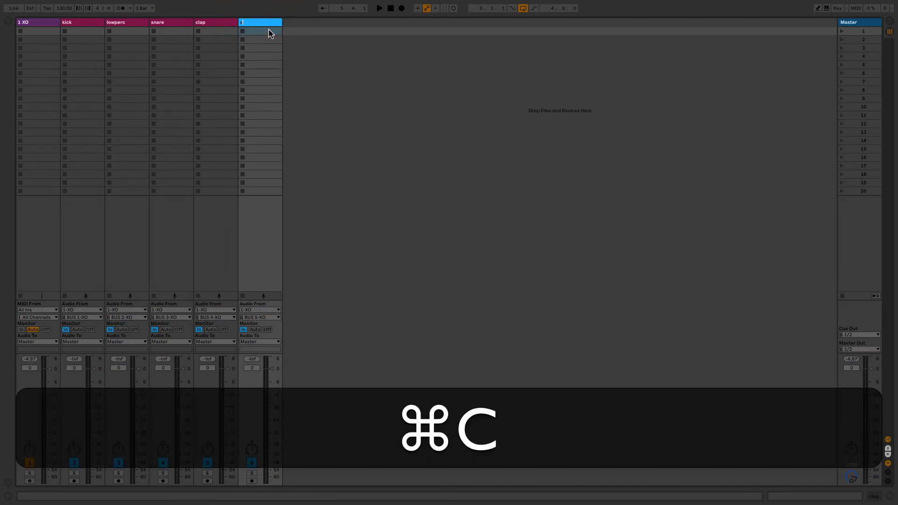
key("Return")
Duplicate the ch track, name the copy "oh" and set its input channel to BUS 6-XO
key("super+d")
key("super+r")
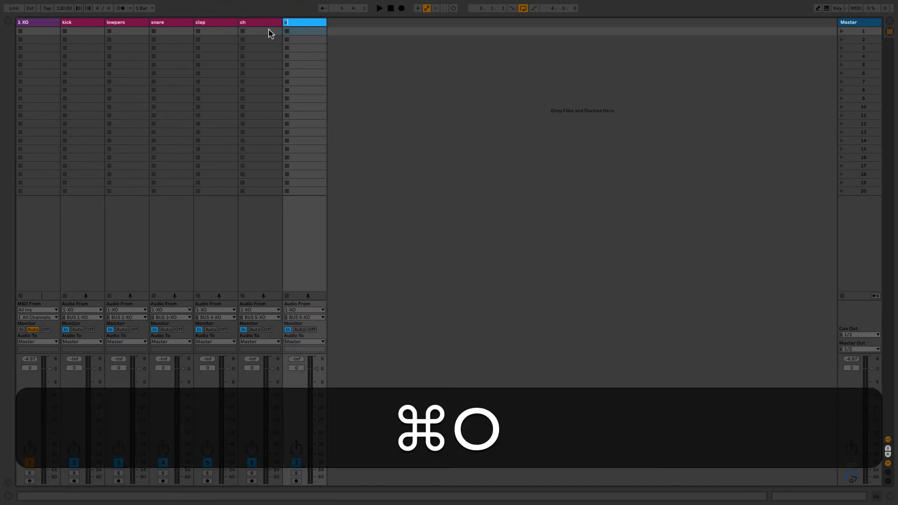
type("oh")
key("Return")
left_click(304, 317)
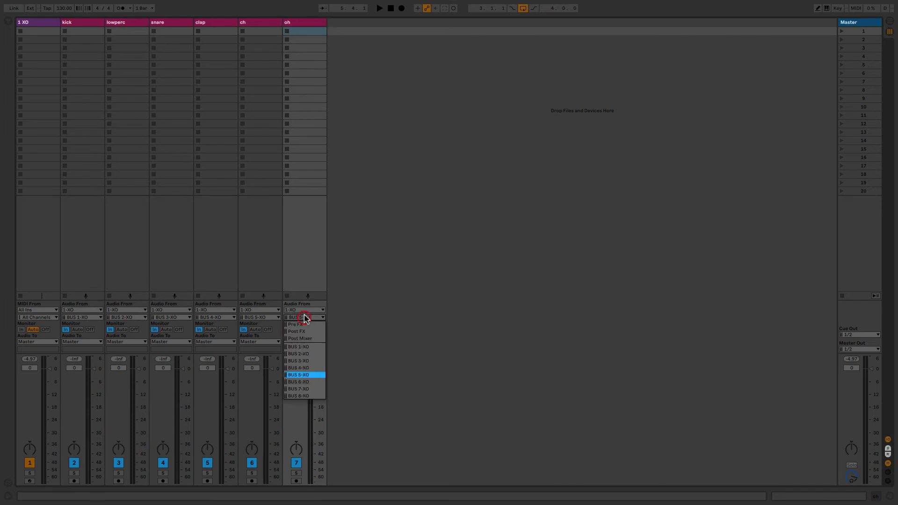
left_click(313, 381)
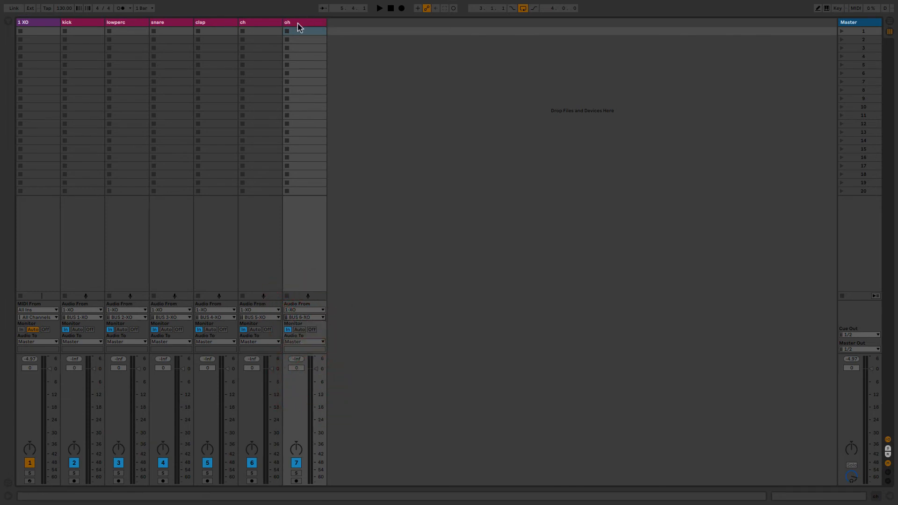
Duplicate the oh track, name the copy "stasb" and set its input channel to BUS 7-XO
left_click(296, 22)
key("super+d")
key("super+r")
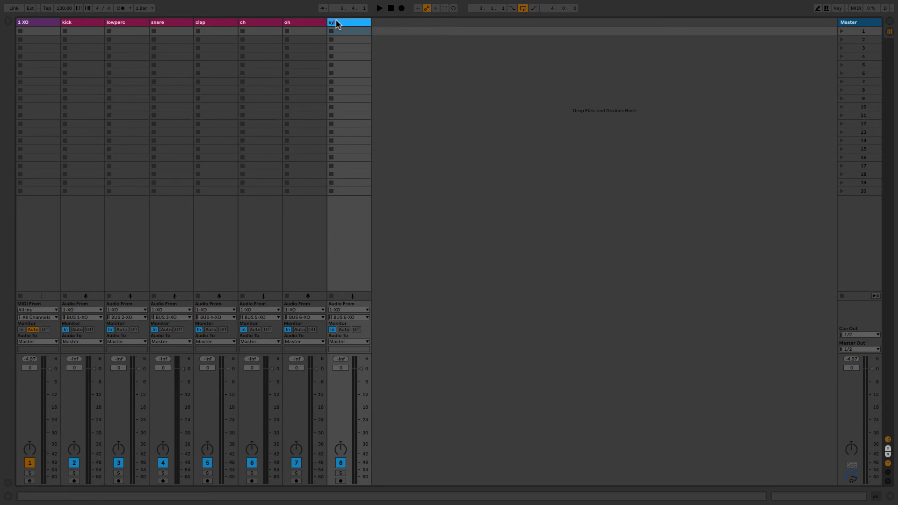
type("stasb")
key("Return")
left_click(349, 318)
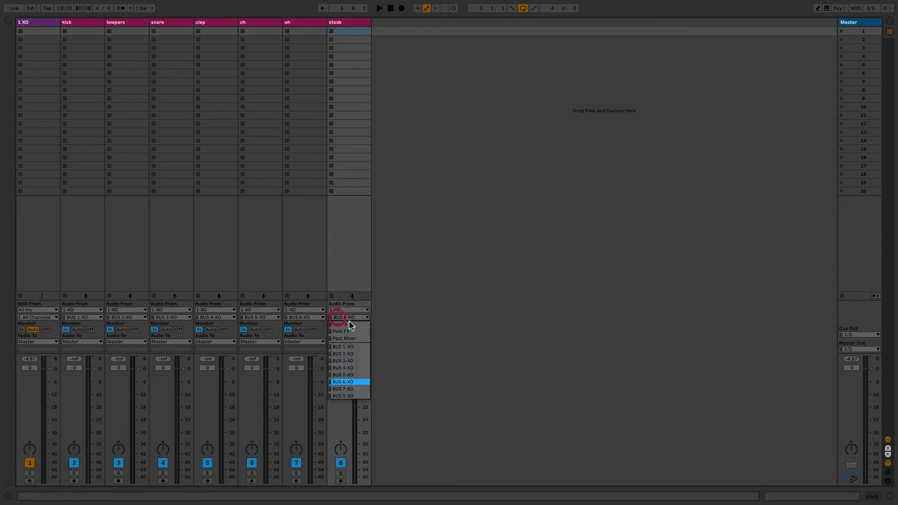
left_click(360, 390)
Duplicate the stasb track, name the copy "shaker" and set its input channel to BUS 8-XO
left_click(352, 22)
key("super+d")
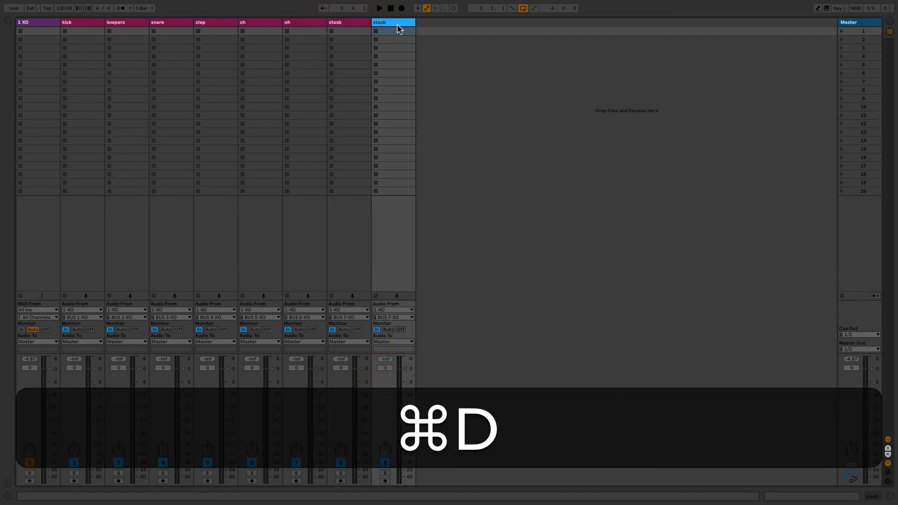
key("super+s")
type("shaker")
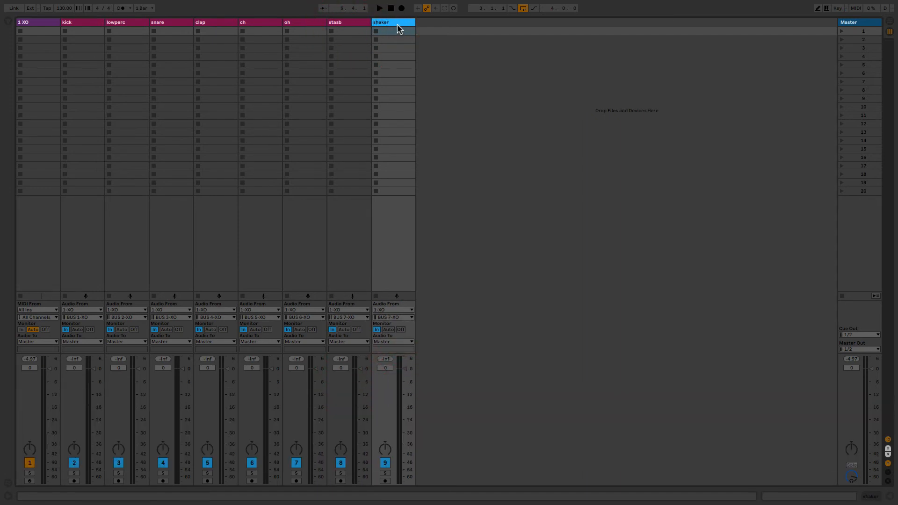
left_click(399, 317)
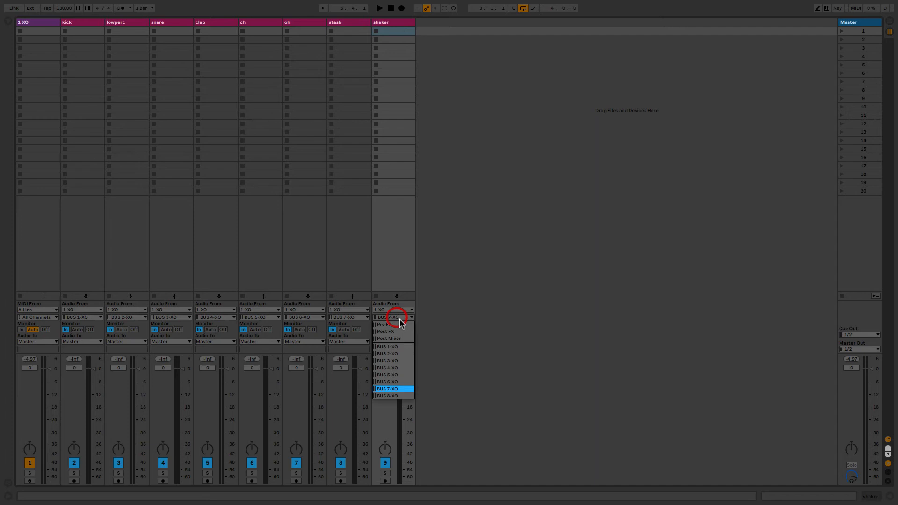
left_click(401, 393)
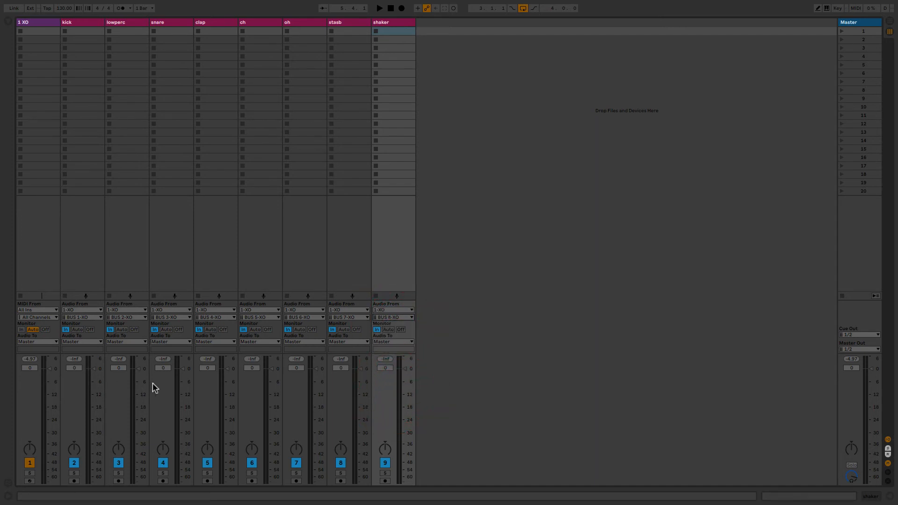
Play the beat and briefly solo the XO track to hear what still comes through its main output
key("space")
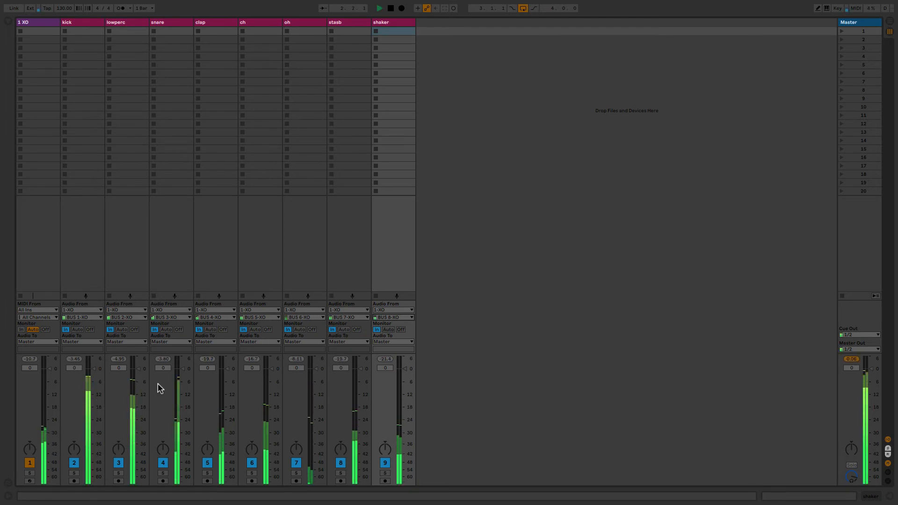
left_click(31, 473)
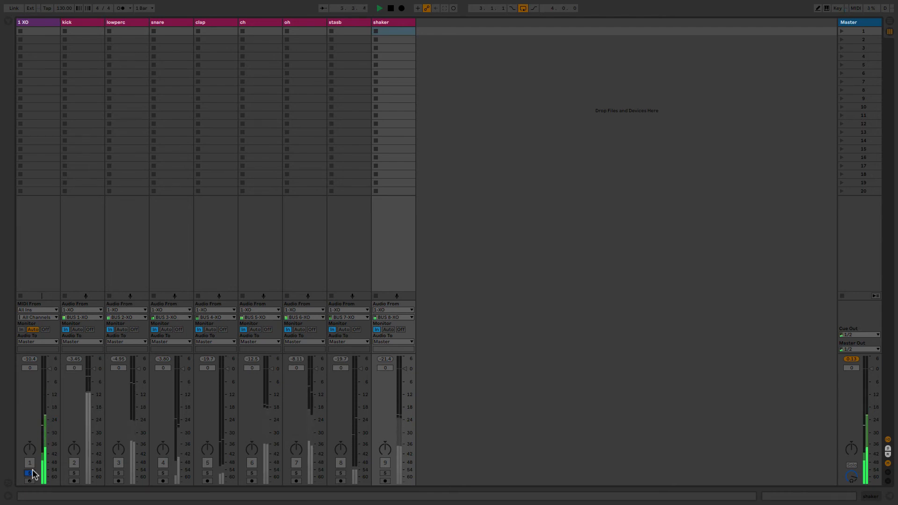
left_click(29, 473)
key("space")
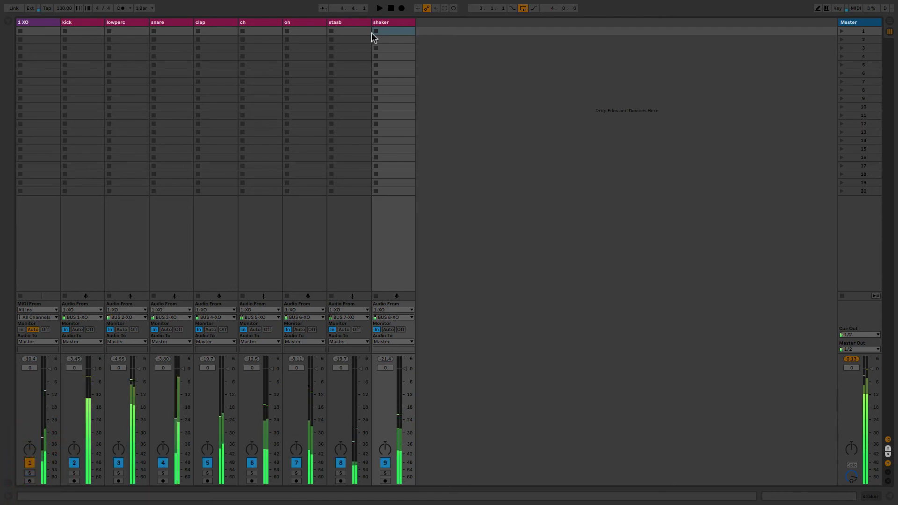
Add an audio track after shaker that receives 1-XO Post Mixer, with its monitoring set to In
left_click(392, 22)
key("super+t")
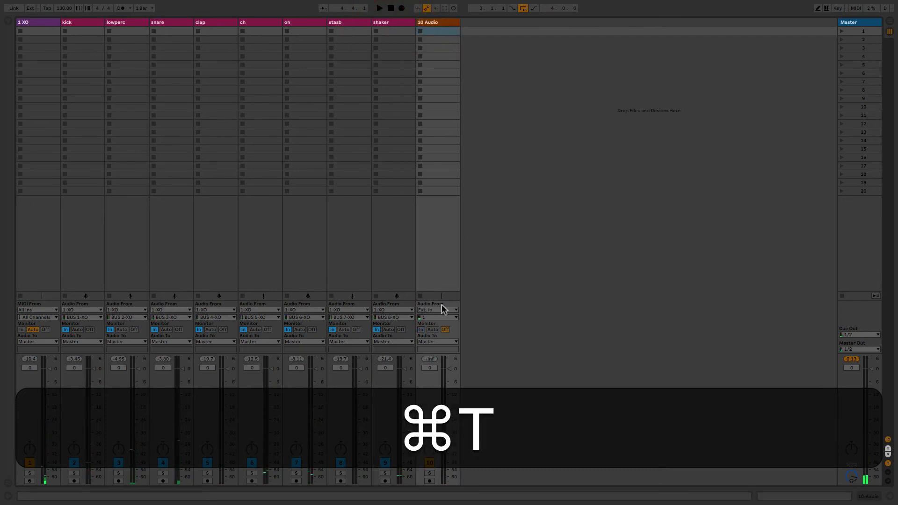
left_click(456, 311)
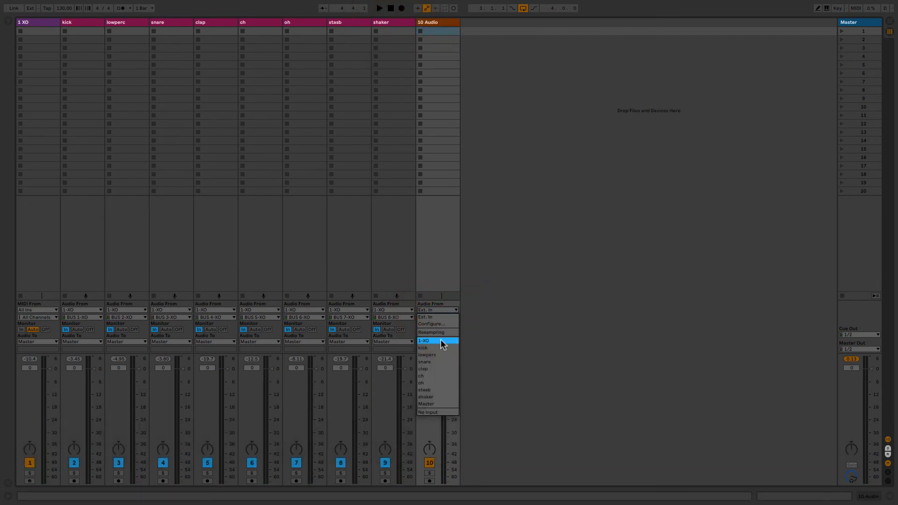
left_click(441, 343)
left_click(442, 319)
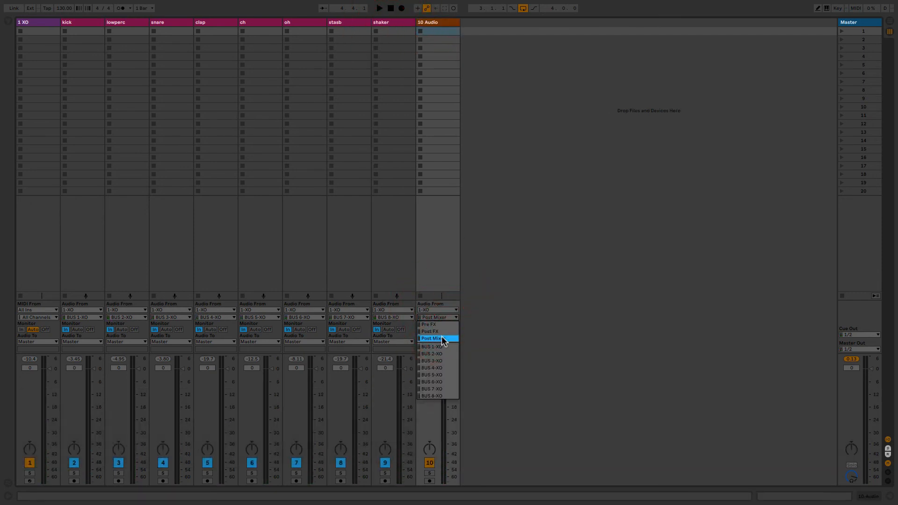
left_click(442, 338)
left_click(421, 329)
Compare playback with the XO track off and on, leaving it active and deactivating the 10 Audio track
key("space")
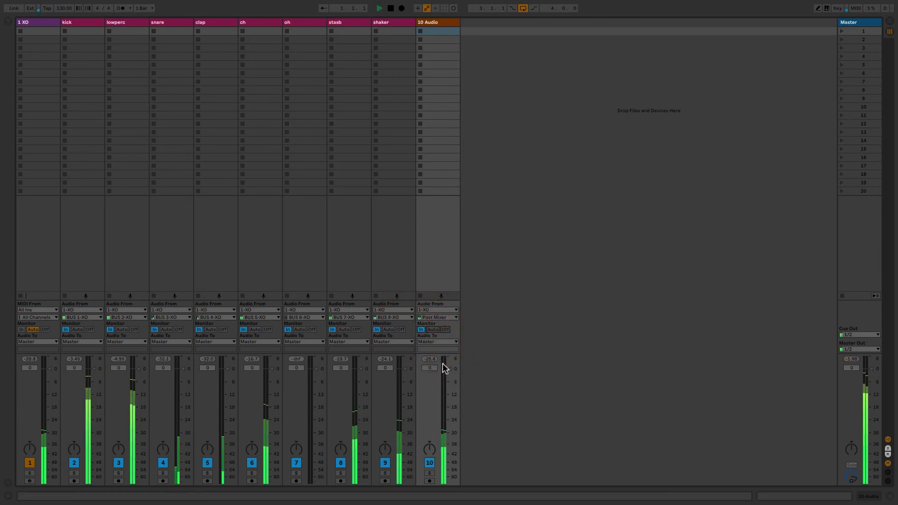
left_click(30, 462)
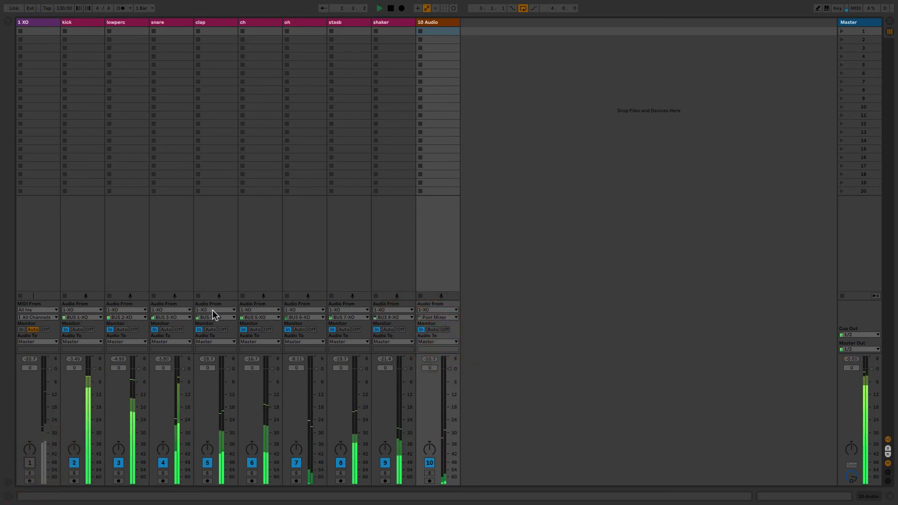
key("space")
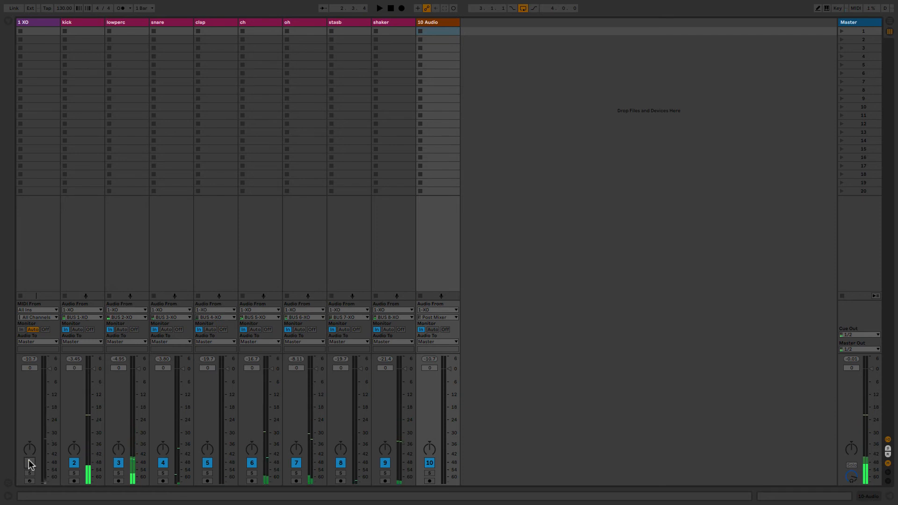
left_click(29, 463)
key("space")
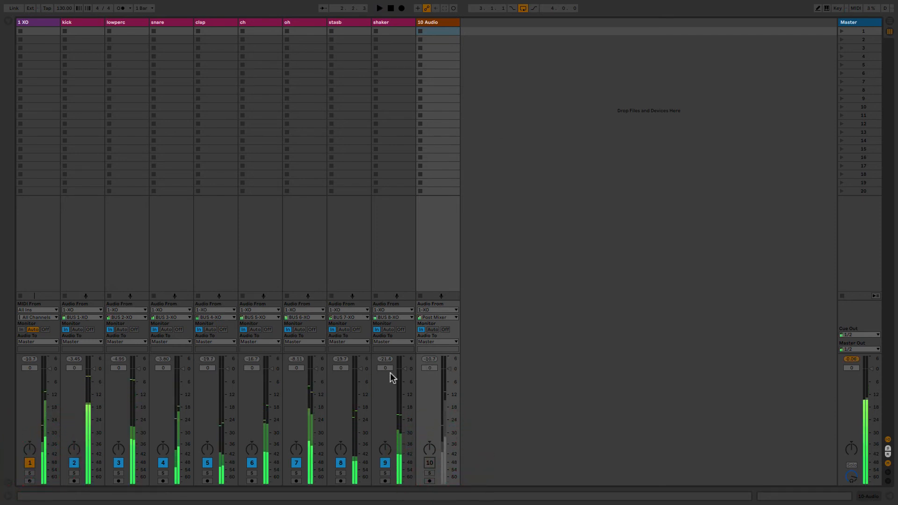
key("space")
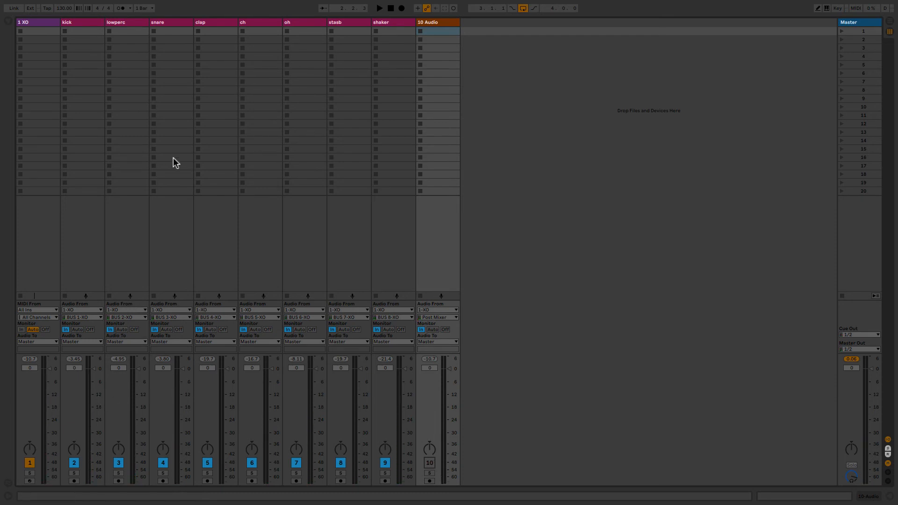
Rename the 10 Audio track as "fx"
left_click(433, 23)
key("super+r")
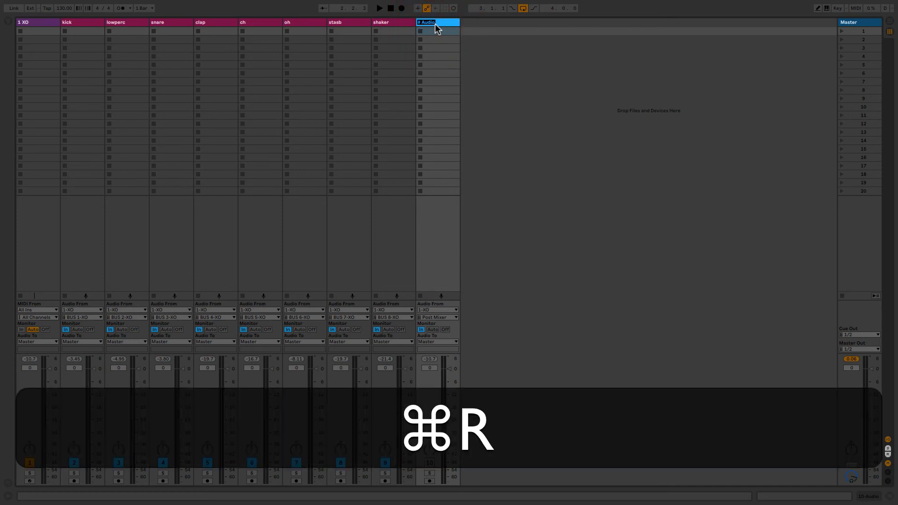
type("fx")
key("Return")
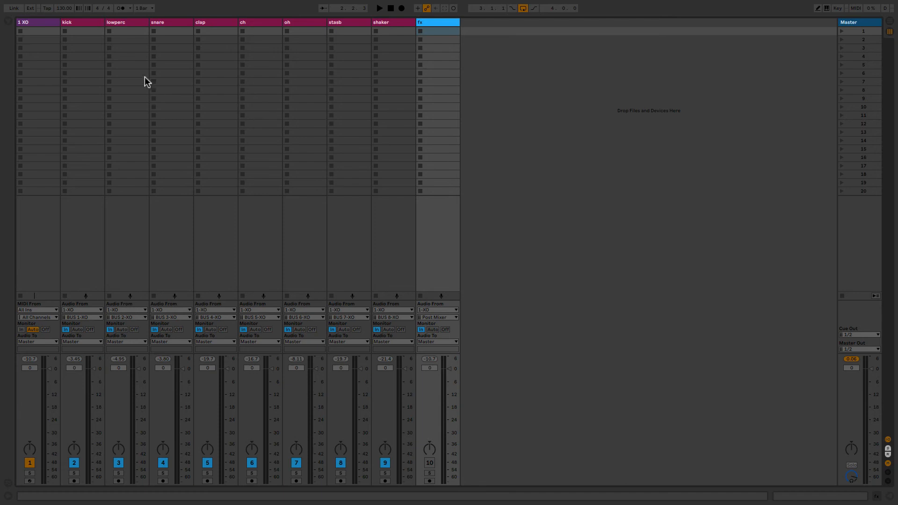
Search the audio effects for "kick" and load the Mind Flux-Techno Kick Rumble Maker rack onto the kick track
double_click(77, 23)
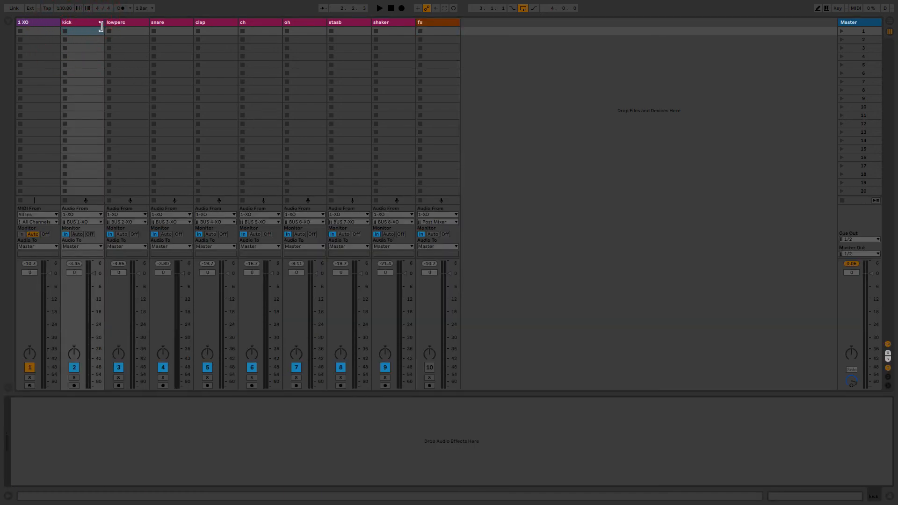
key("super+r")
left_click(11, 22)
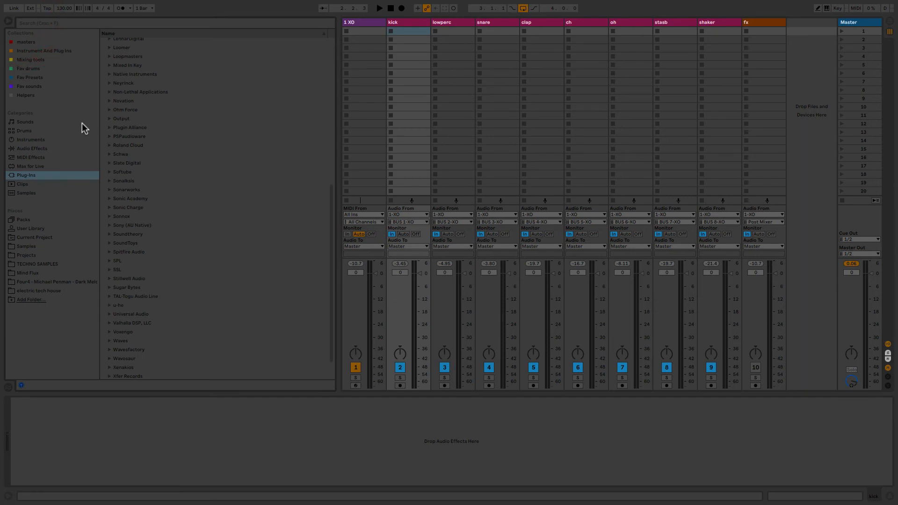
left_click(48, 148)
left_click(100, 24)
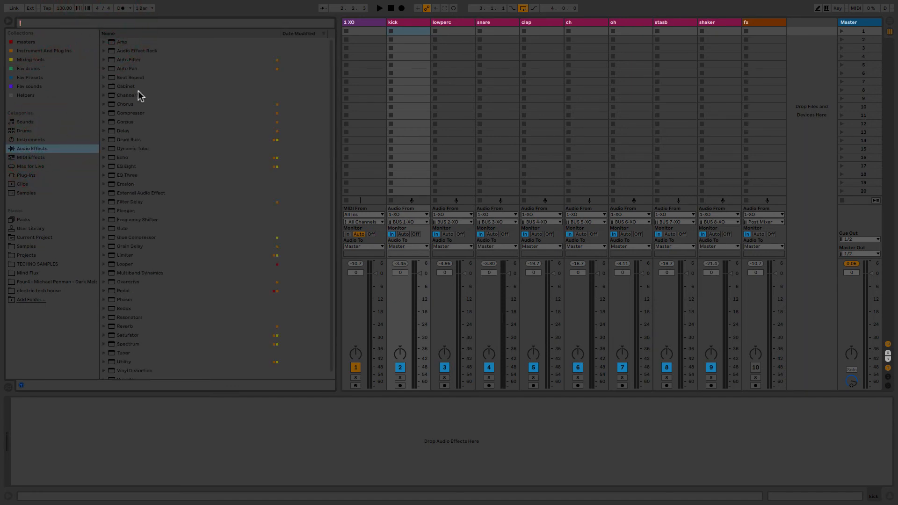
type("kick")
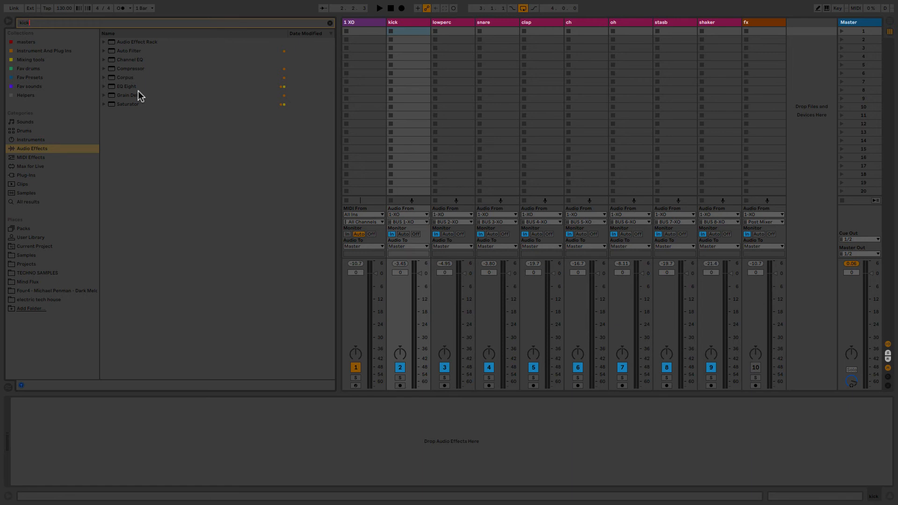
left_click(106, 42)
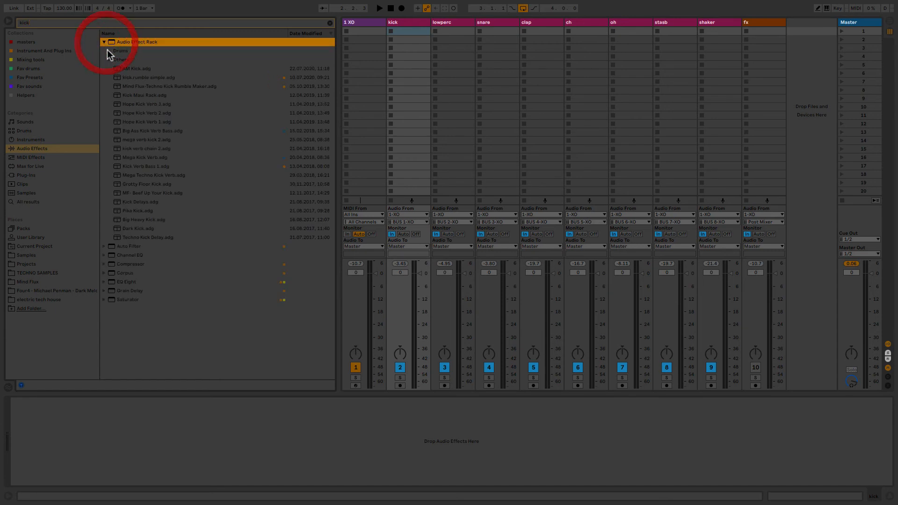
double_click(192, 87)
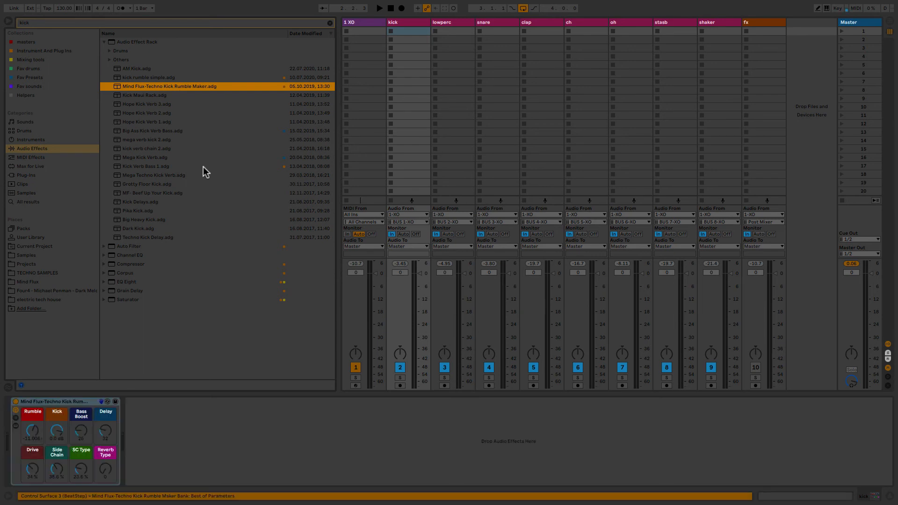
Solo the kick track, lower its rack's Rumble to about -17 during playback, and unsolo the track
left_click(400, 378)
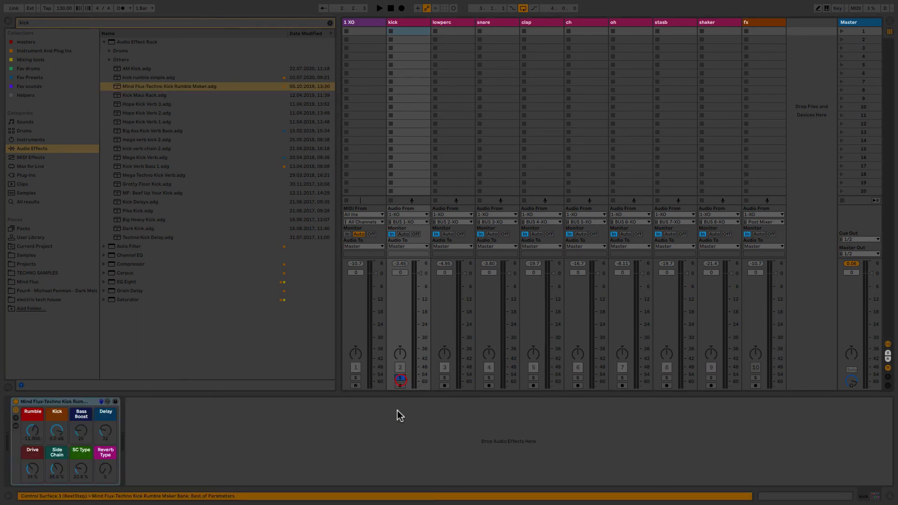
left_click_drag(63, 431, 33, 412)
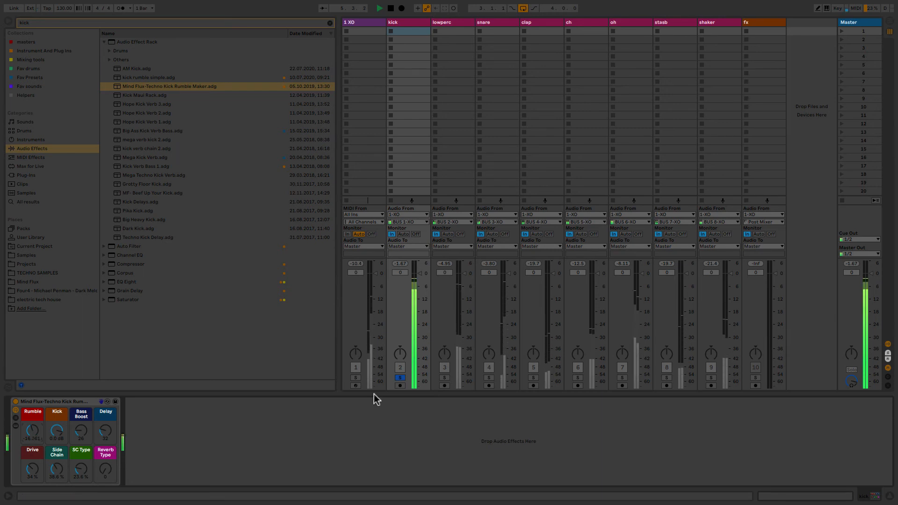
left_click(400, 377)
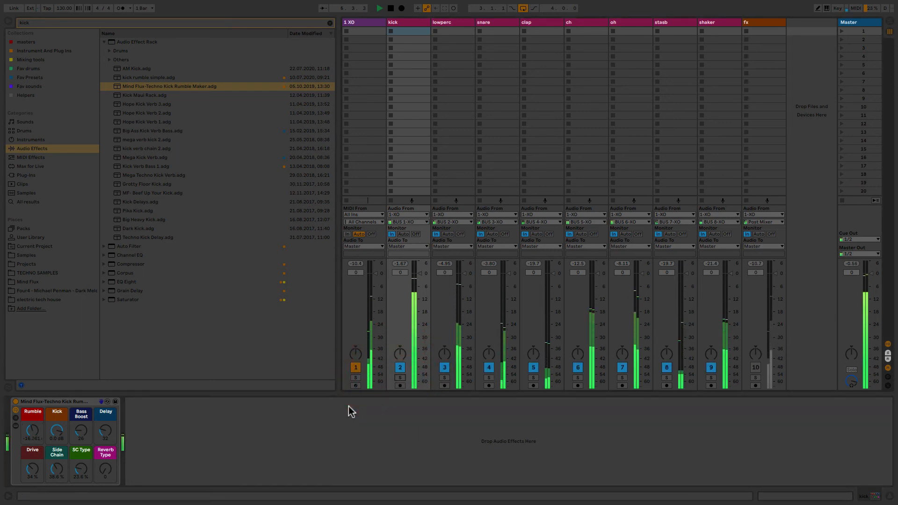
Fine-tune the kick rack's Rumble to about -17.9 and stop playback
mouse_move(33, 430)
left_mouse_down()
mouse_move(33, 441)
mouse_move(33, 427)
left_mouse_up()
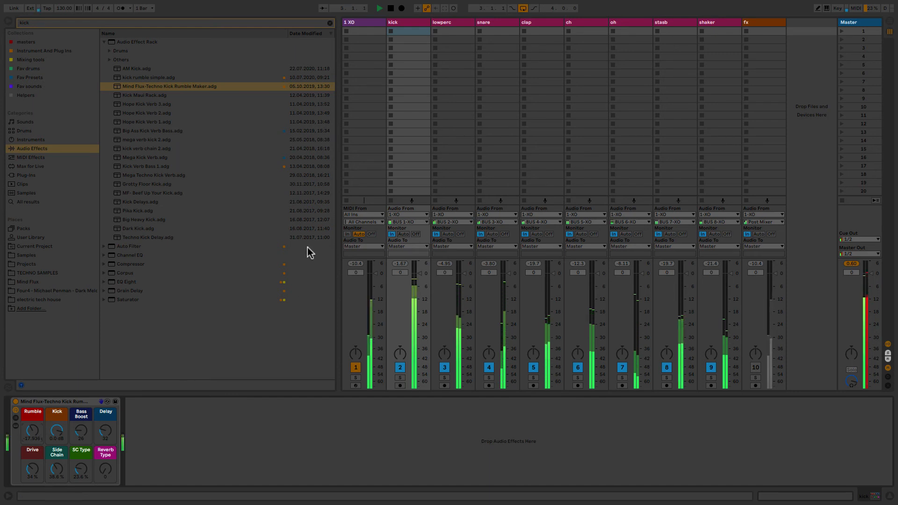
key("space")
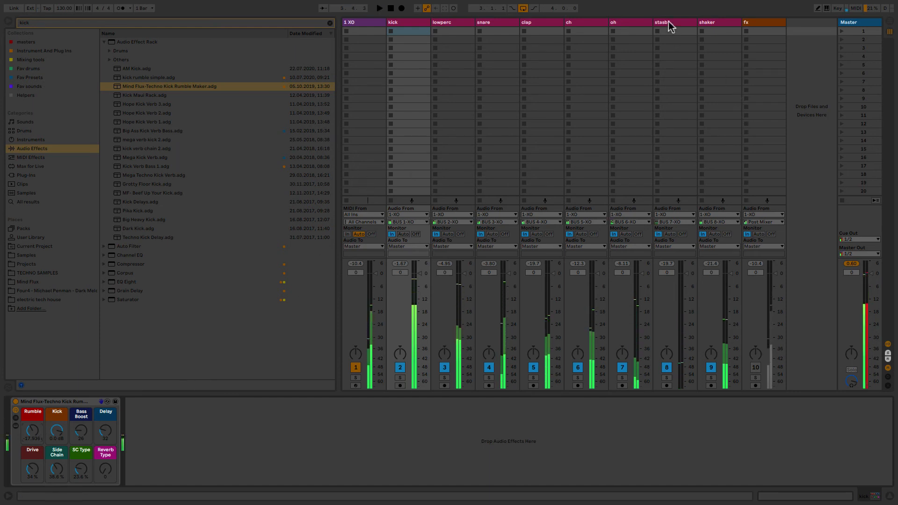
Clear the effect search and load Echo followed by Delay onto the stasb track
left_click(669, 23)
left_click(328, 24)
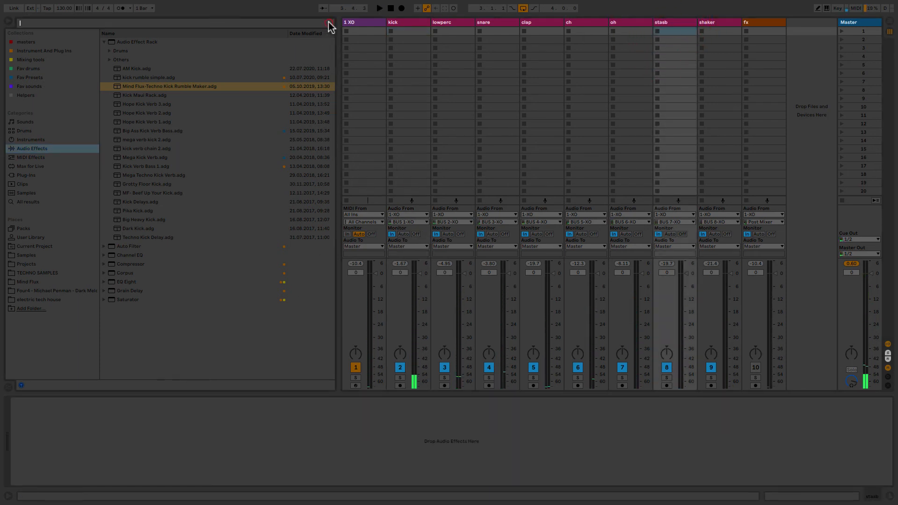
left_click(105, 51)
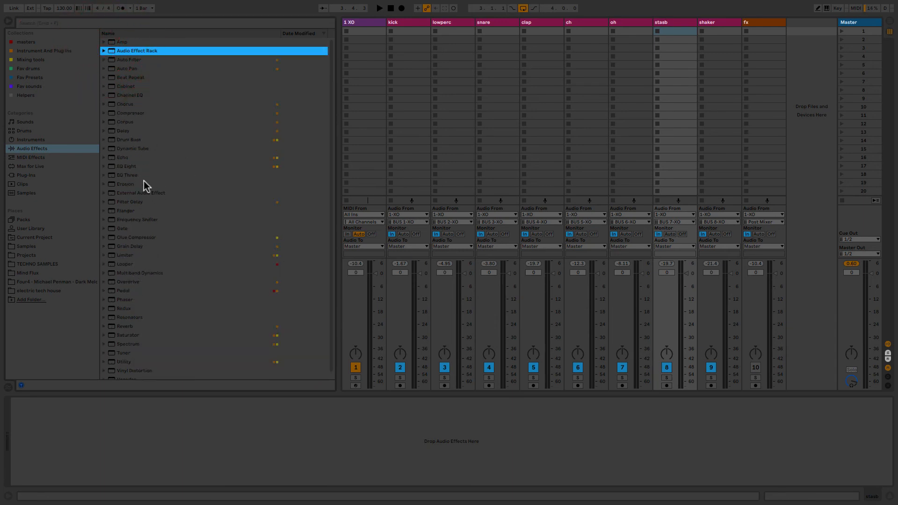
double_click(121, 159)
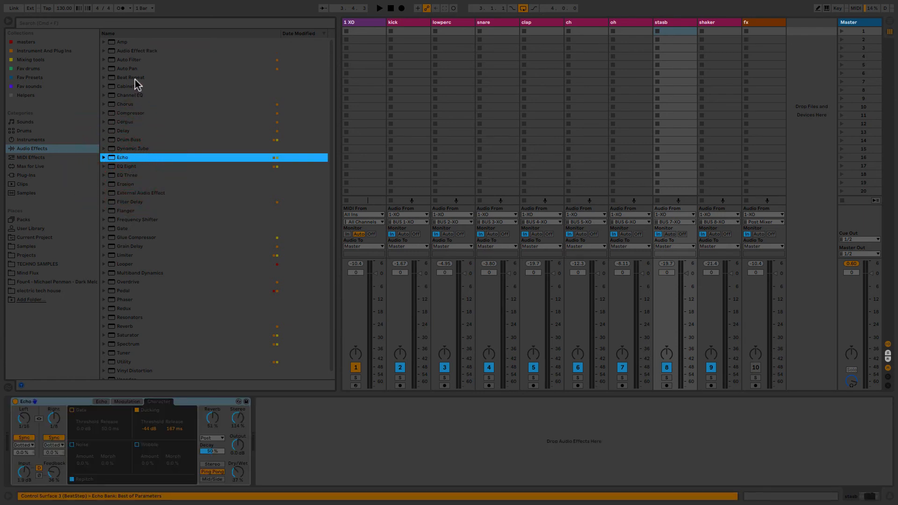
left_click_drag(128, 131, 362, 430)
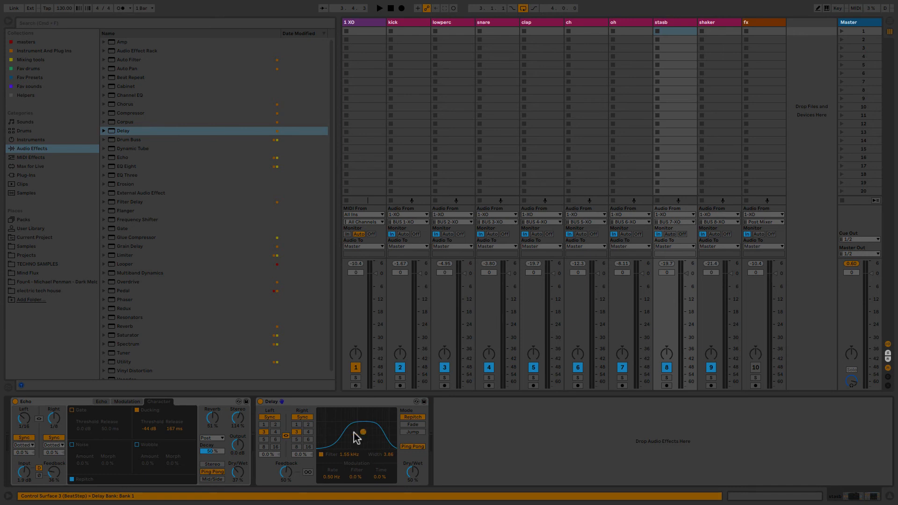
Unlink the Delay's channels, set the right time to 1 sixteenth, and modulate the filter 43% at 0.18 Hz
left_click(286, 436)
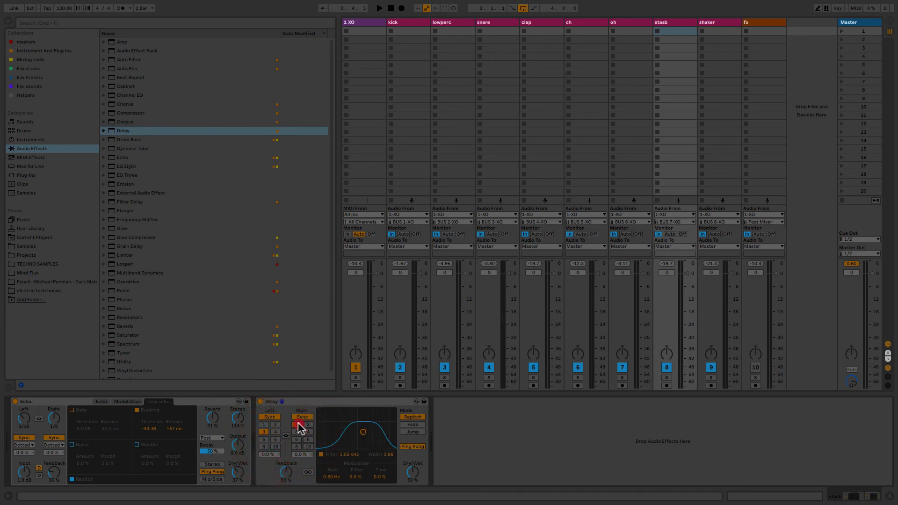
left_click(296, 425)
Unsync Echo's modulation, set its frequency to 0.11 Hz, and raise the filter modulation to about 68%
left_click(124, 401)
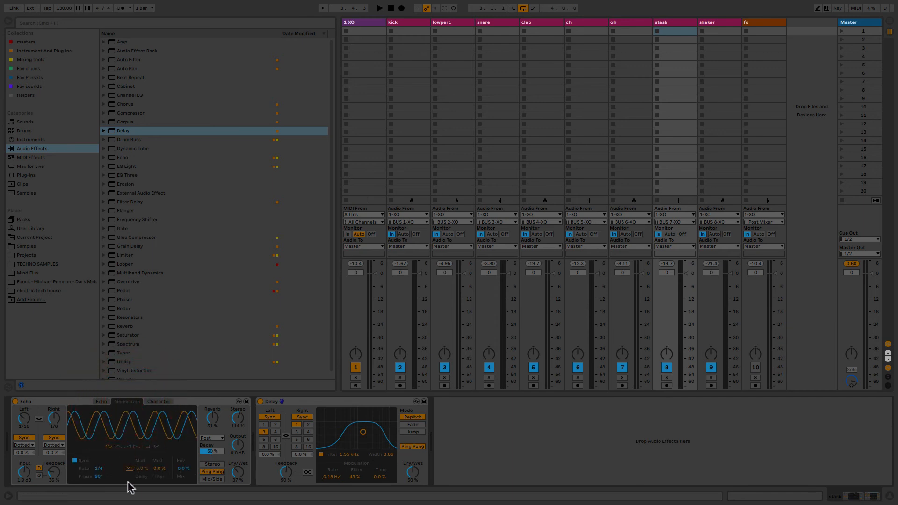
left_click(74, 461)
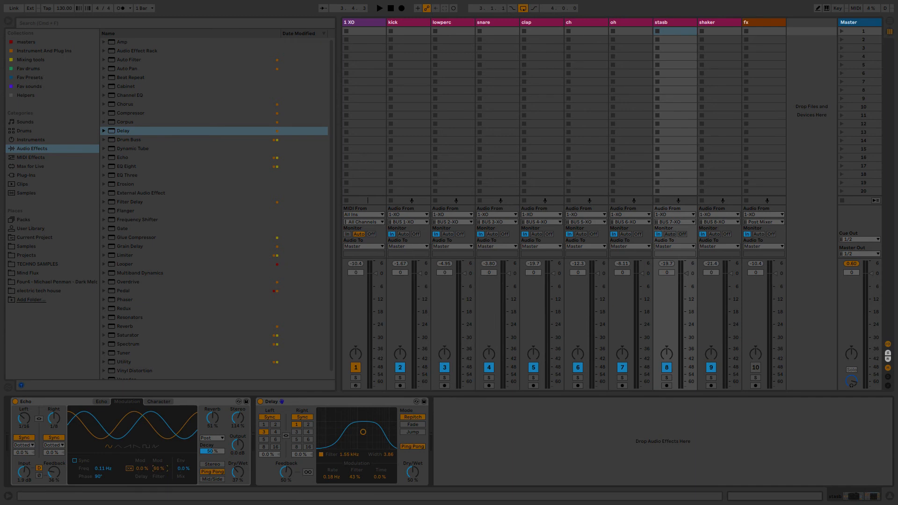
left_click_drag(159, 476, 159, 473)
Play the beat and lower the lowperc track's volume to about -5.5 dB
key("space")
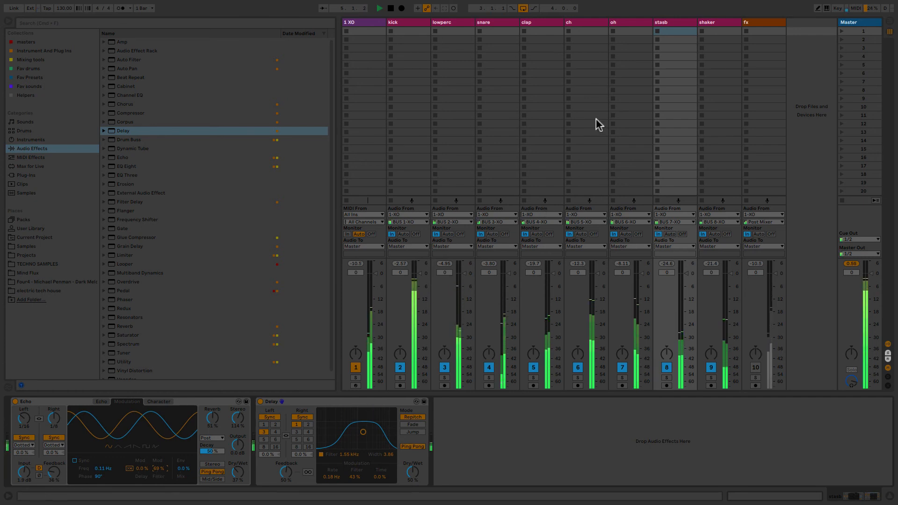
left_click_drag(464, 273, 465, 285)
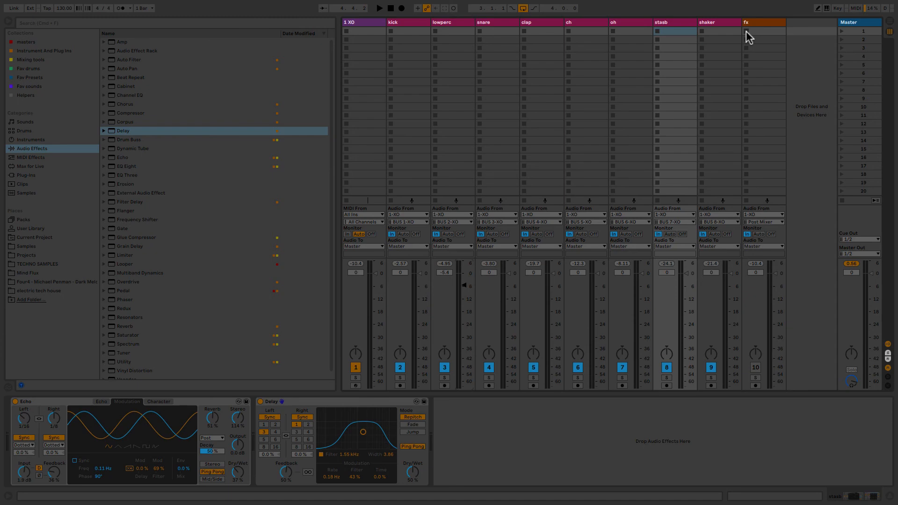
Group all tracks from XO through fx, closing the XO window, and fold the group
left_click(754, 23)
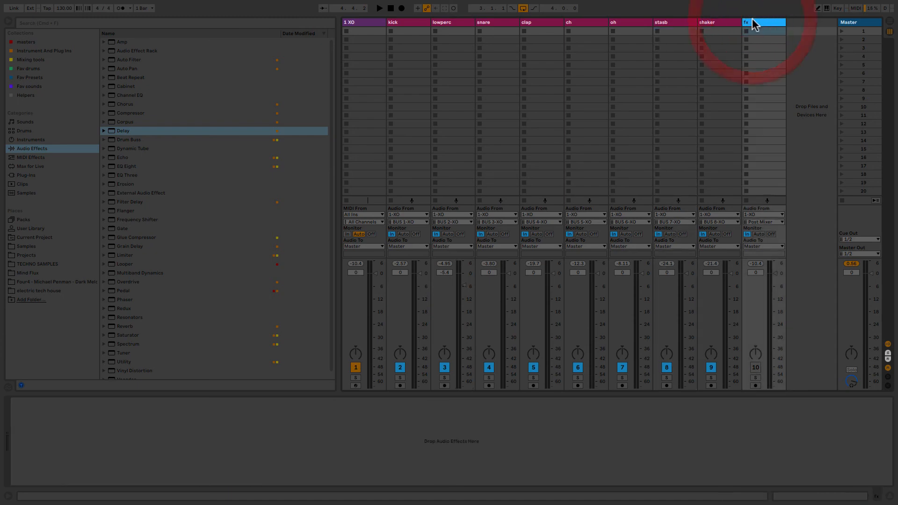
left_click(369, 24, "shift")
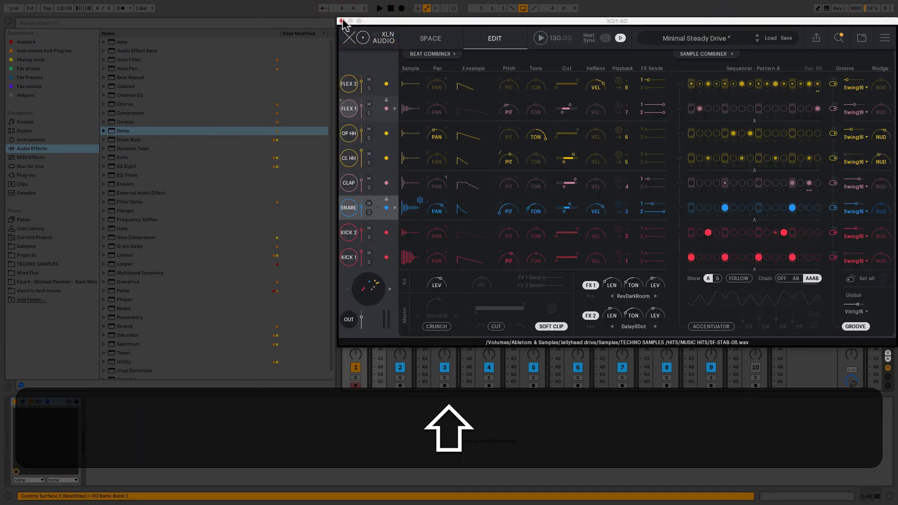
left_click(344, 24)
key("super+g")
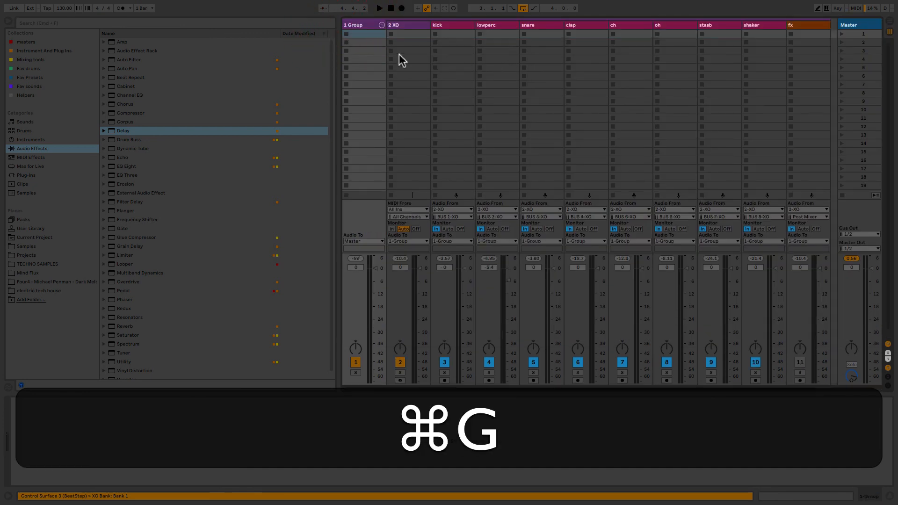
left_click(381, 23)
Rename the group track as "XO TECHNO BEAT MAKER"
key("super+r")
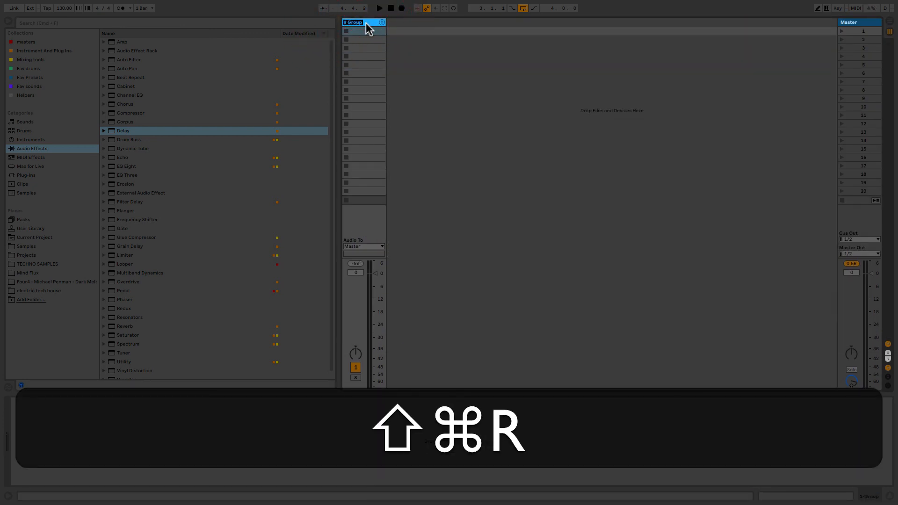
type("XO TECHNO M")
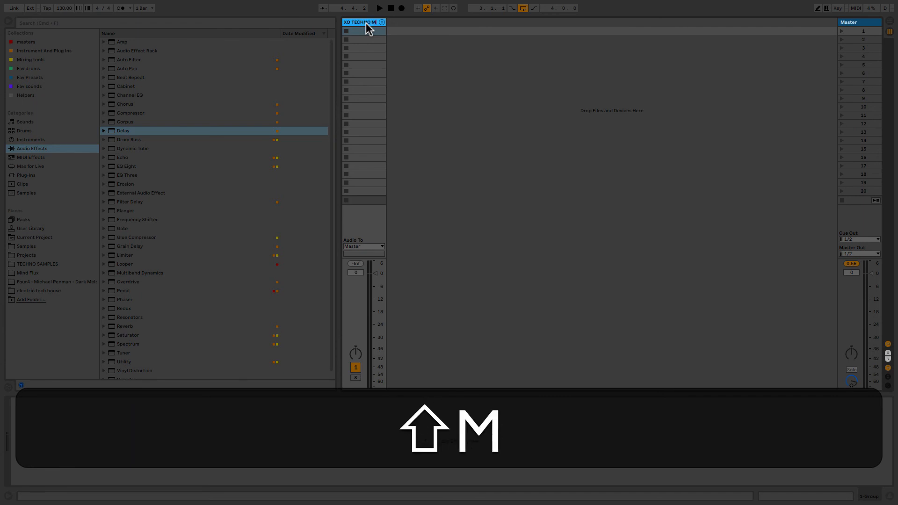
key("shift+BackSpace")
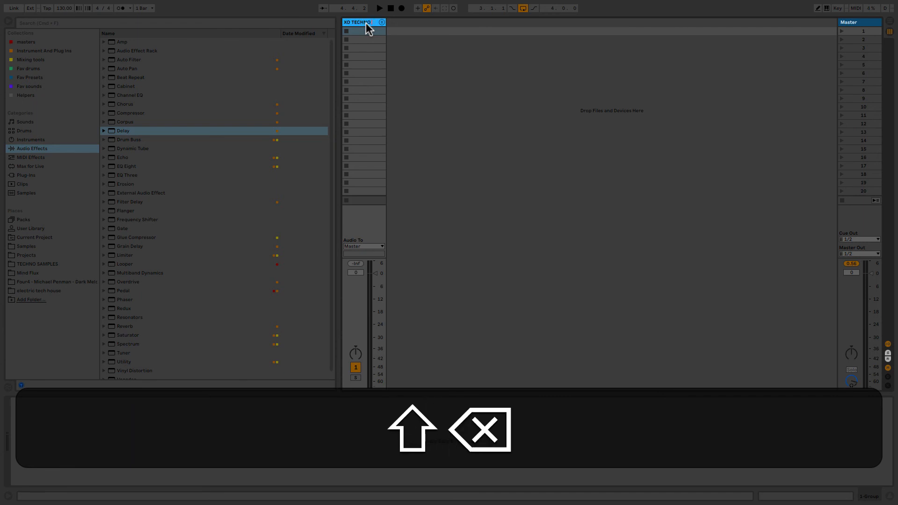
type("BEAT MAKER")
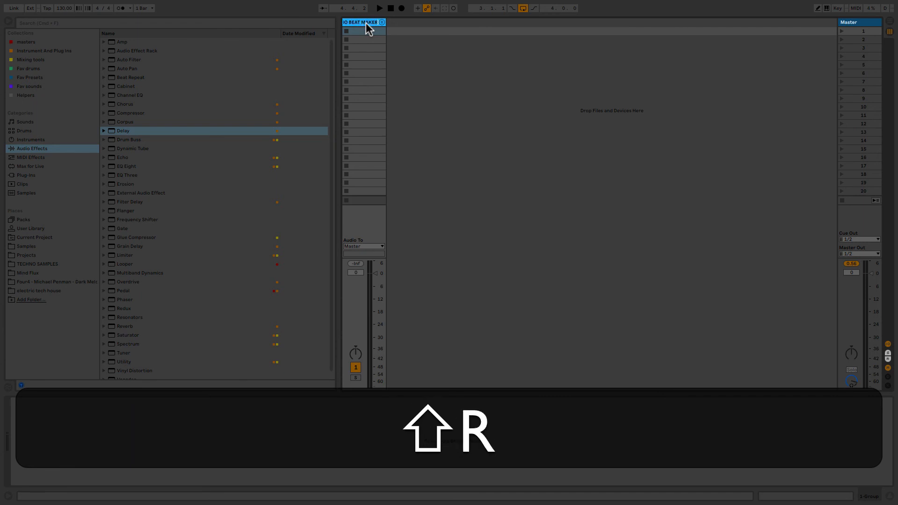
key("shift+Return")
Save the XO TECHNO BEAT MAKER group into the Clips folder of TECHNO SAMPLES, keeping the group's name
left_click(52, 264)
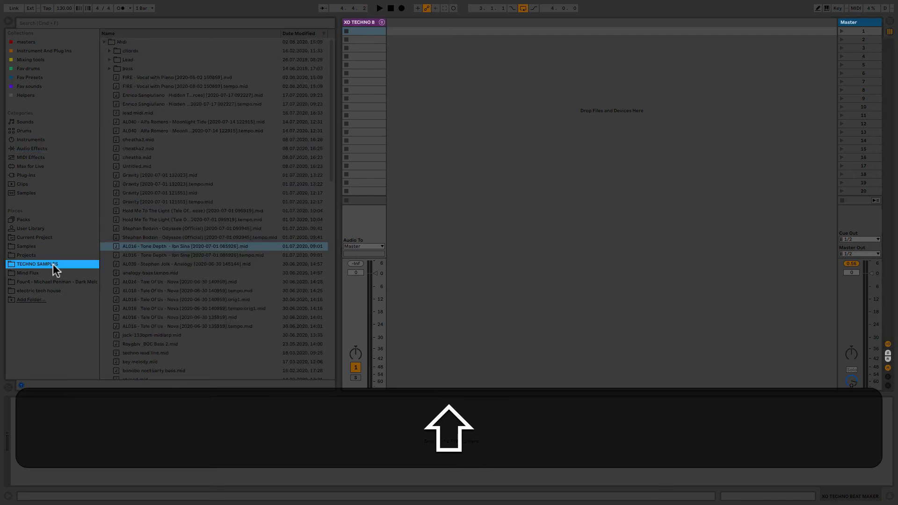
left_click(104, 41)
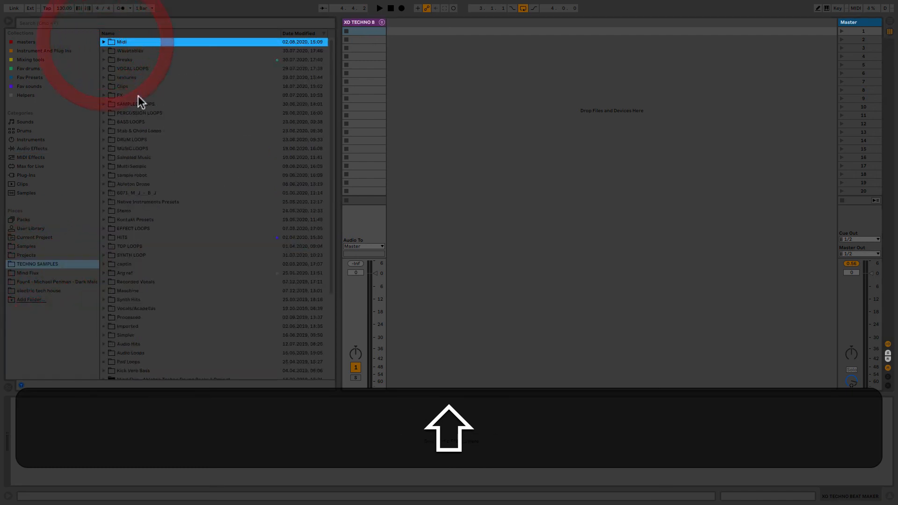
left_click(105, 86)
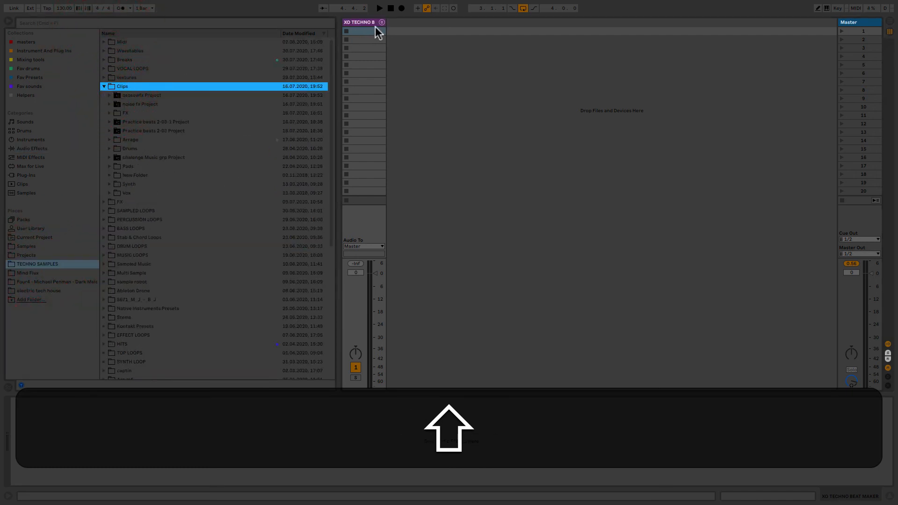
left_click_drag(364, 22, 116, 87)
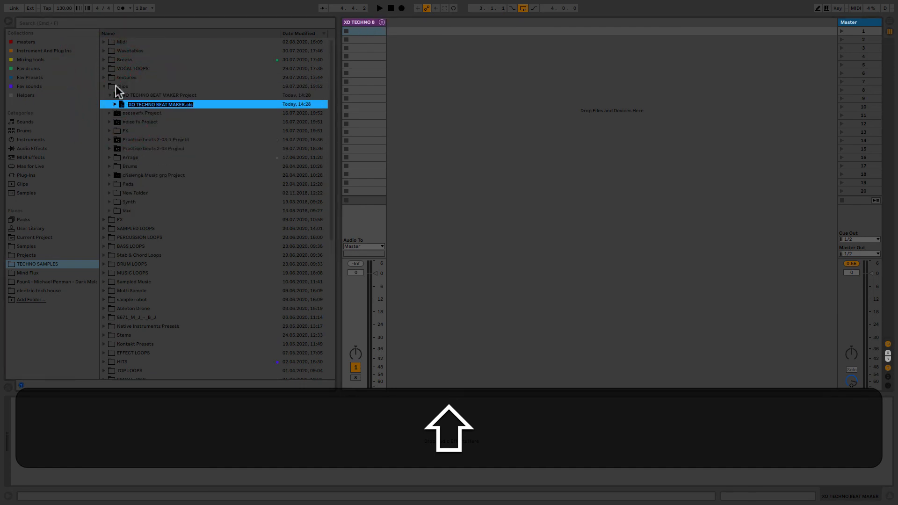
key("shift+Return")
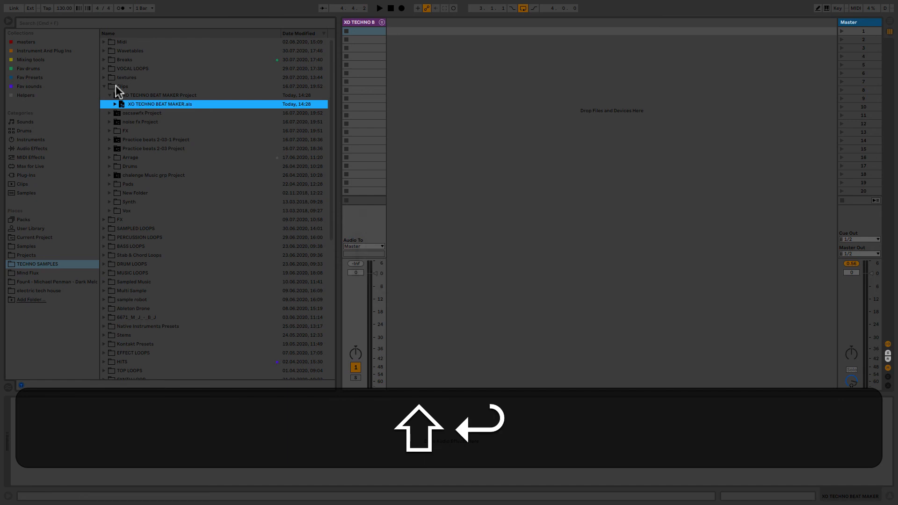
Unfold the group, reopen the XO plug-in in a more central window position, and briefly play the beat
left_click(382, 22)
left_click(367, 24)
left_click(395, 25)
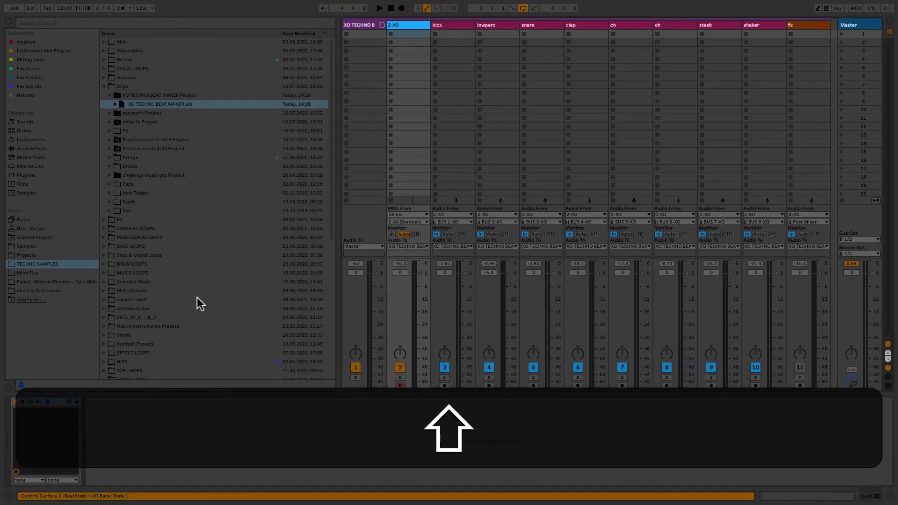
left_click(29, 402)
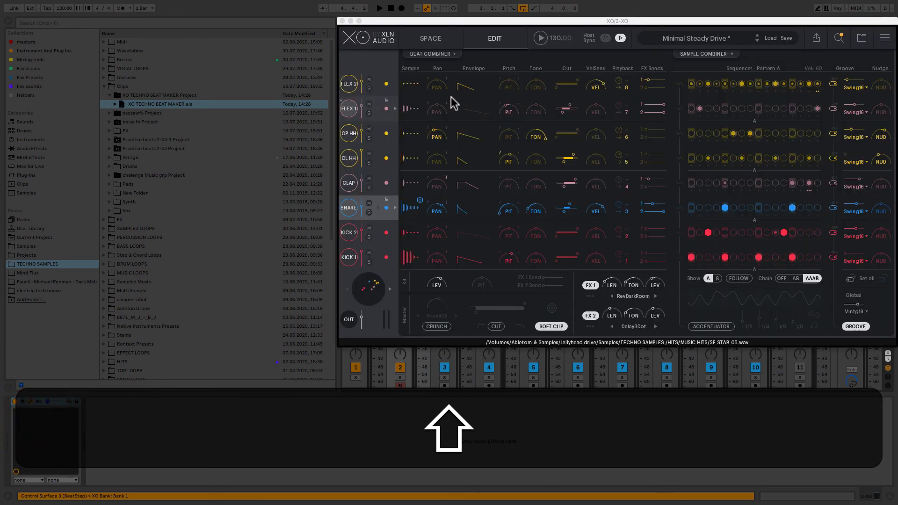
left_click_drag(519, 22, 440, 49)
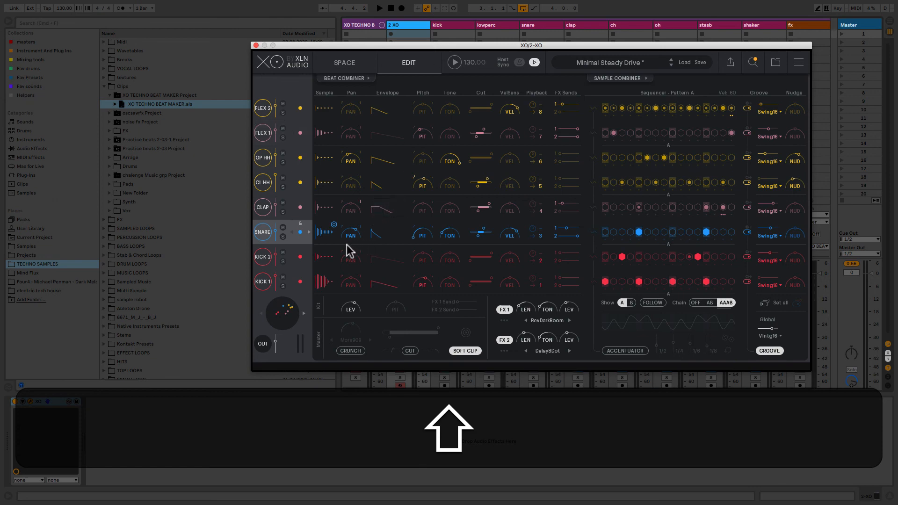
key("space")
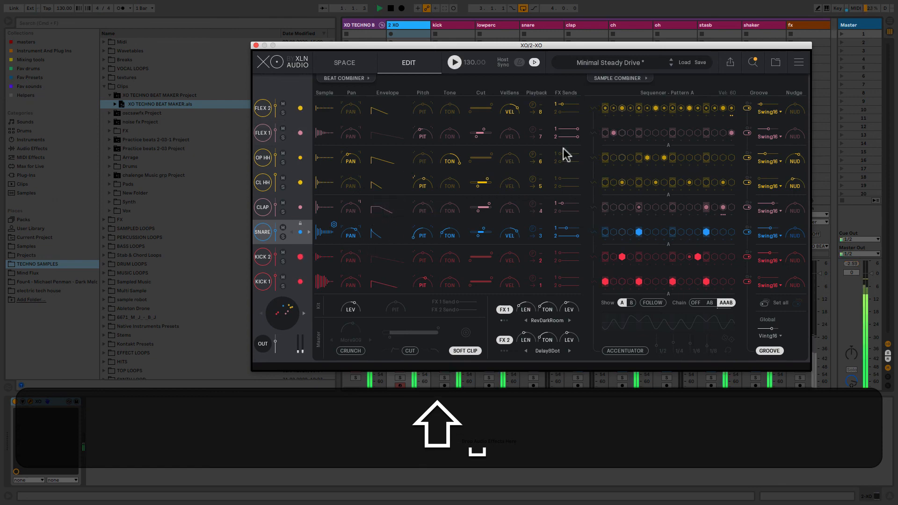
key("space")
Open XO's Sample Combiner and try similar Kick 1 samples during playback, ending on BLOCK_PERCUSSION HIT_01.wav
left_click(623, 82)
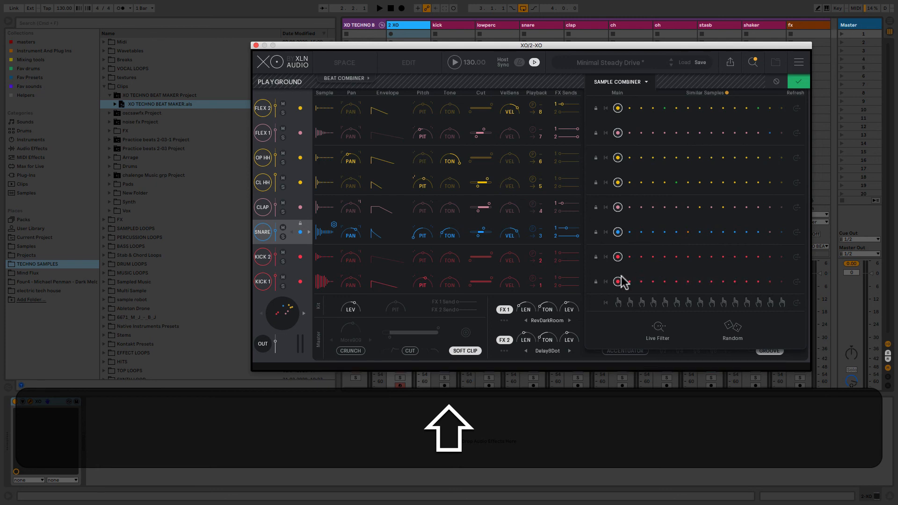
key("space")
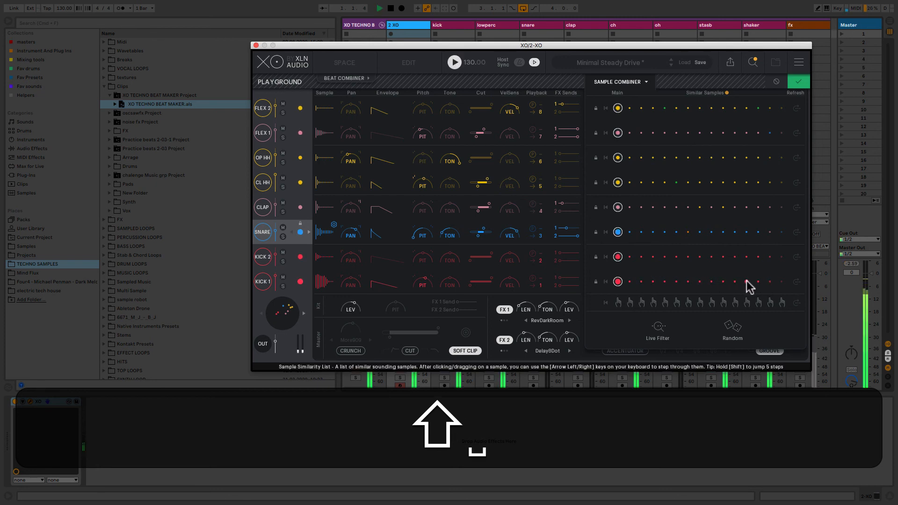
left_click(725, 282)
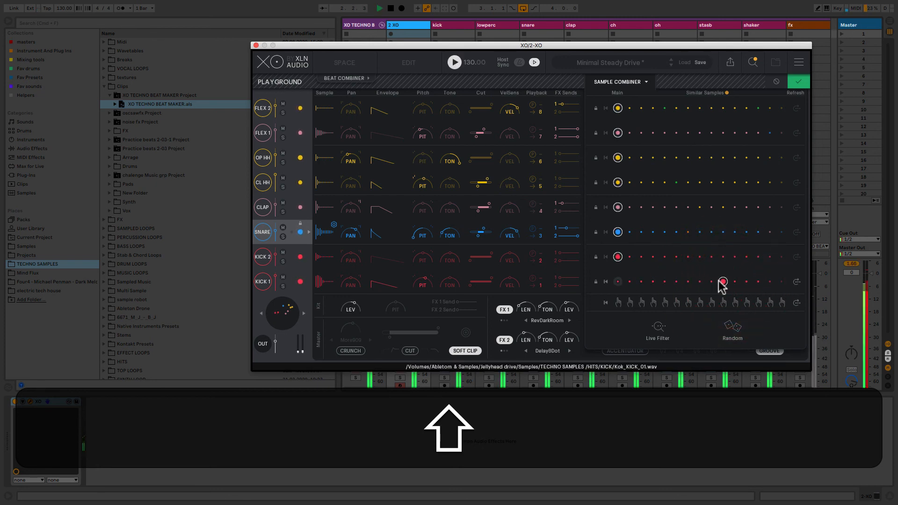
left_click(719, 282)
left_click(712, 282)
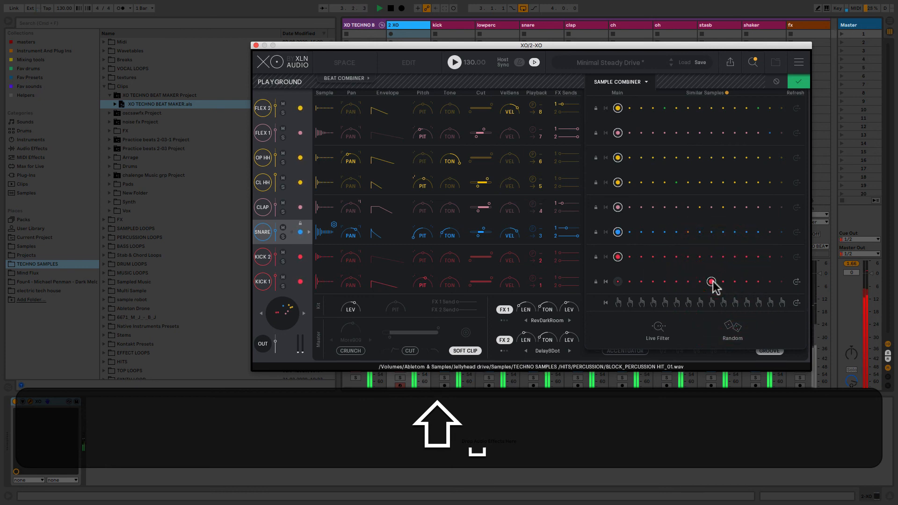
Randomize the samples of all eight XO channels twice while listening, and restart playback
left_click(739, 335)
key("shift+space")
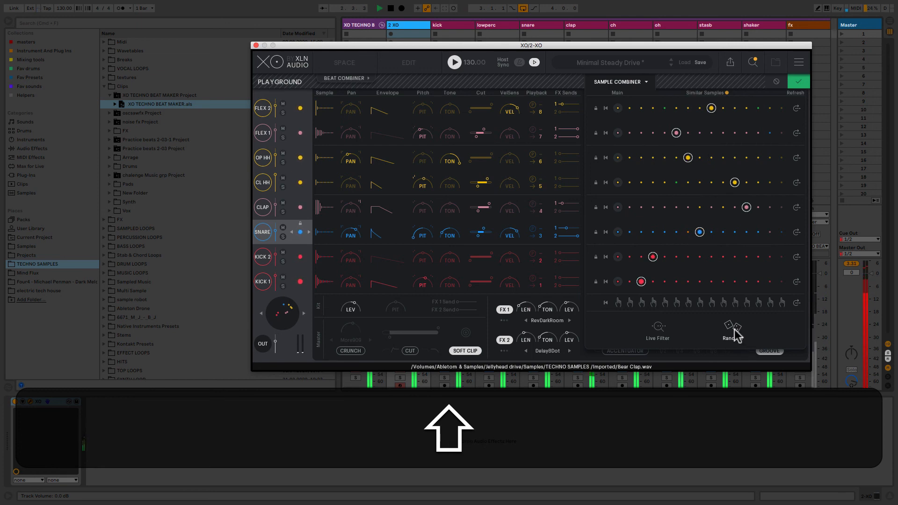
left_click(734, 333)
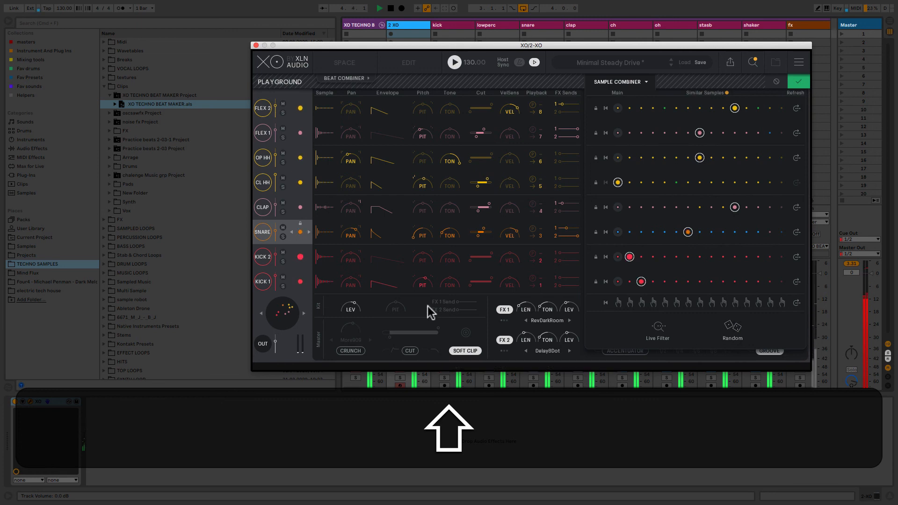
key("shift+space")
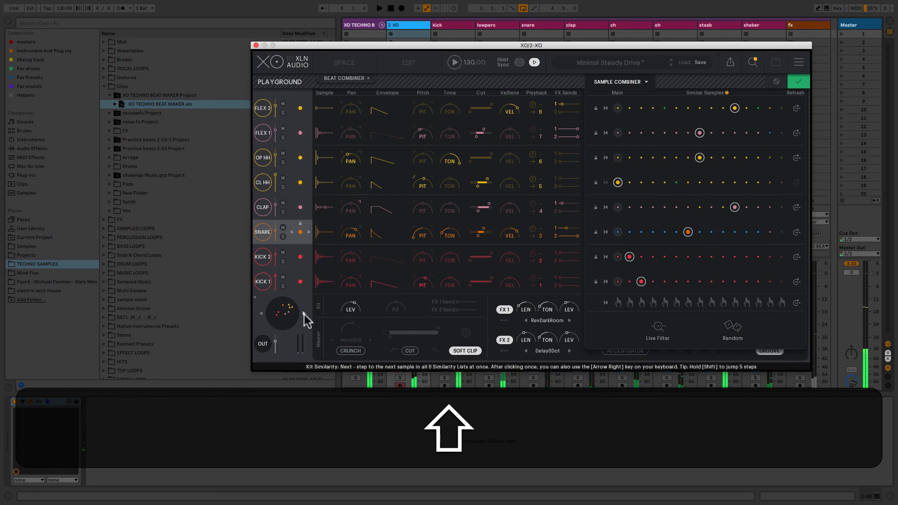
key("space")
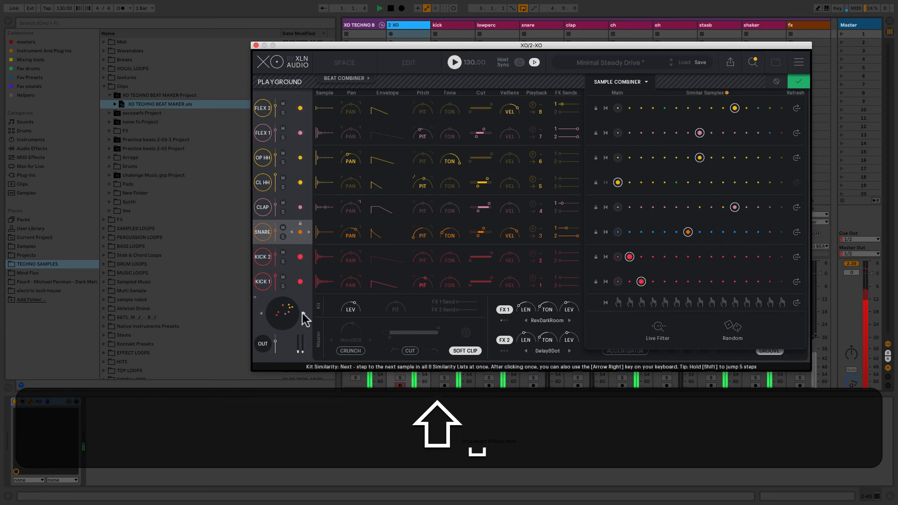
Step the whole XO kit forward four similar samples while listening, apply the Sample Combiner result, and stop playback
left_click(302, 313)
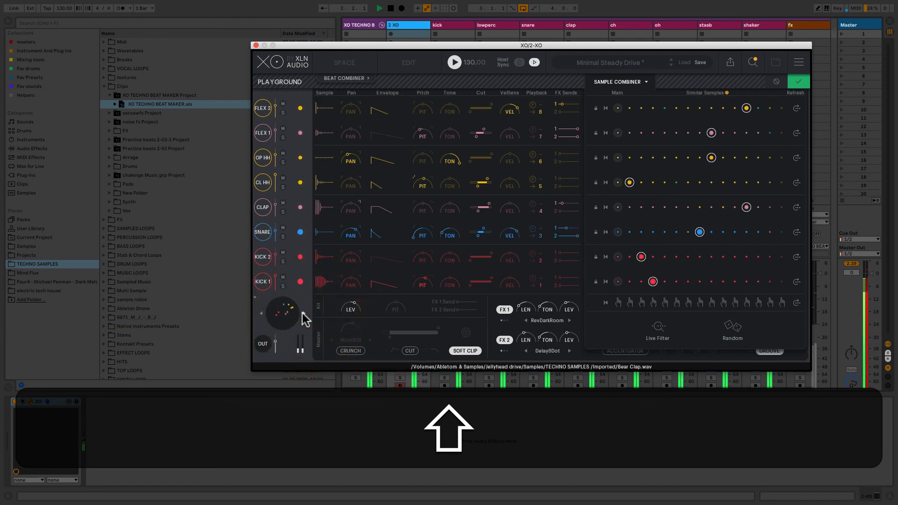
left_click(302, 313)
left_click(302, 313)
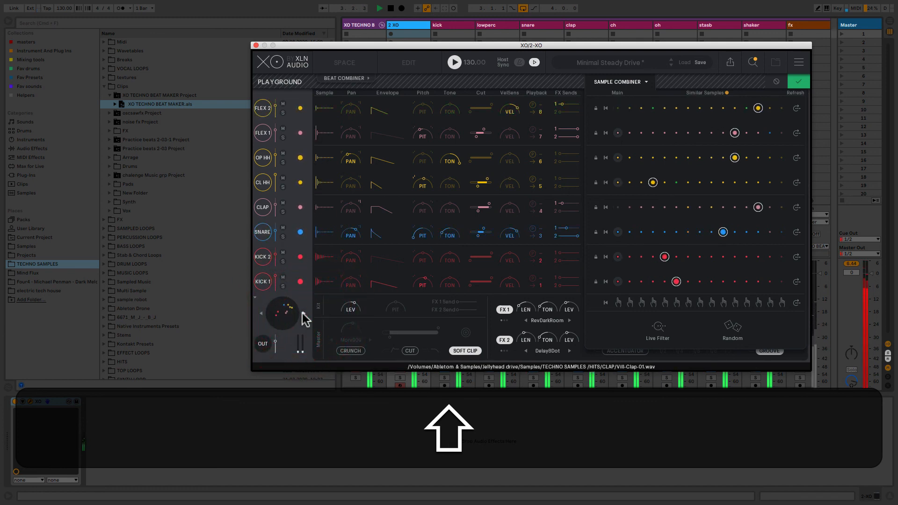
left_click(302, 313)
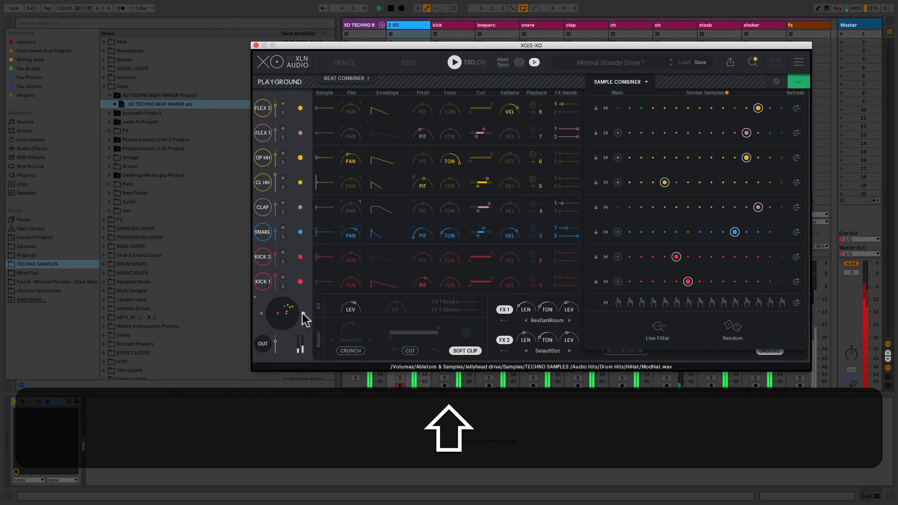
left_click(799, 83)
key("space")
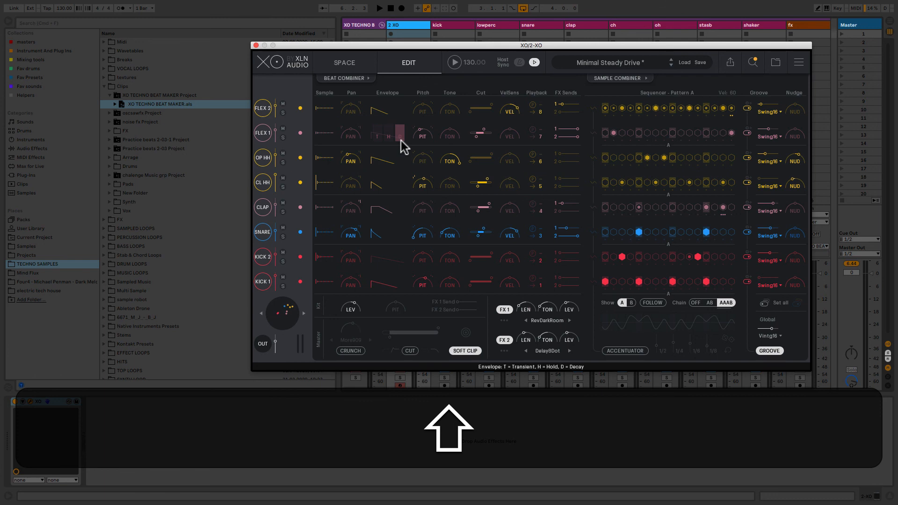
Open the Beat Combiner and, during playback, assign the second preset-extracted pattern to CL HH and the third to Snare
left_click(357, 79)
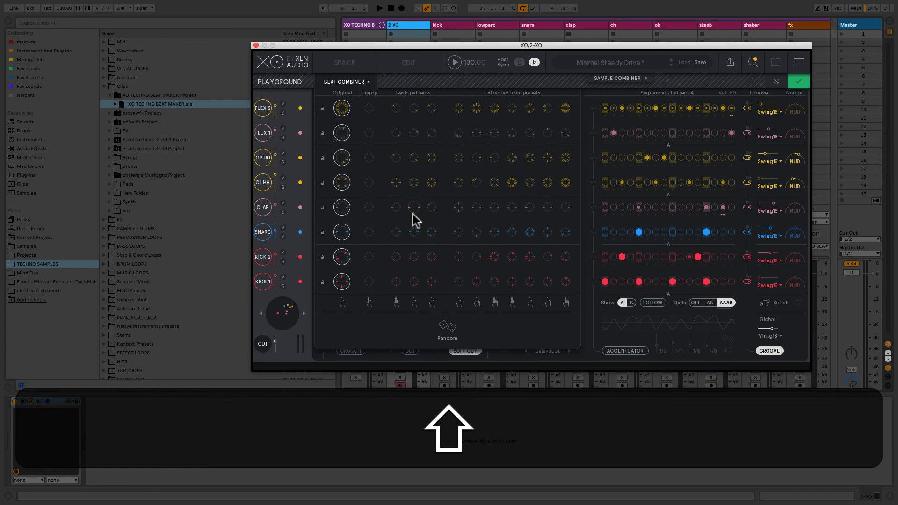
key("shift+space")
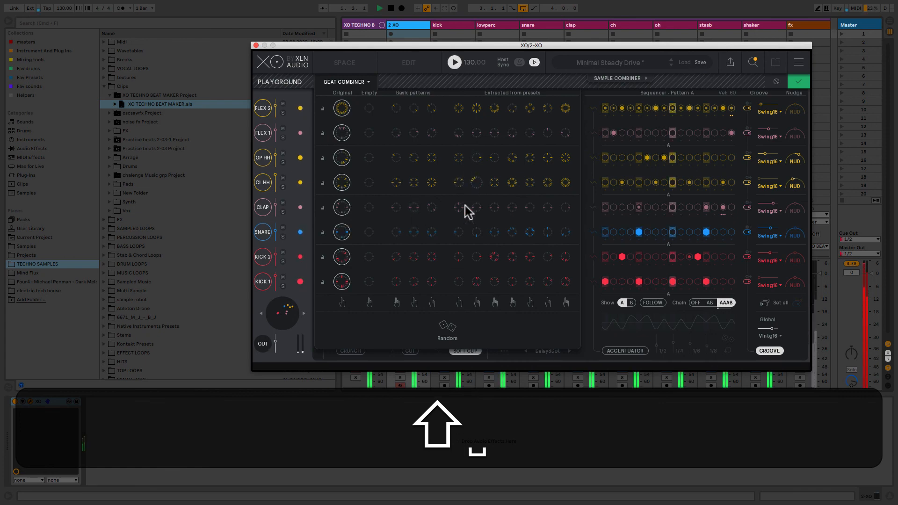
left_click(477, 183)
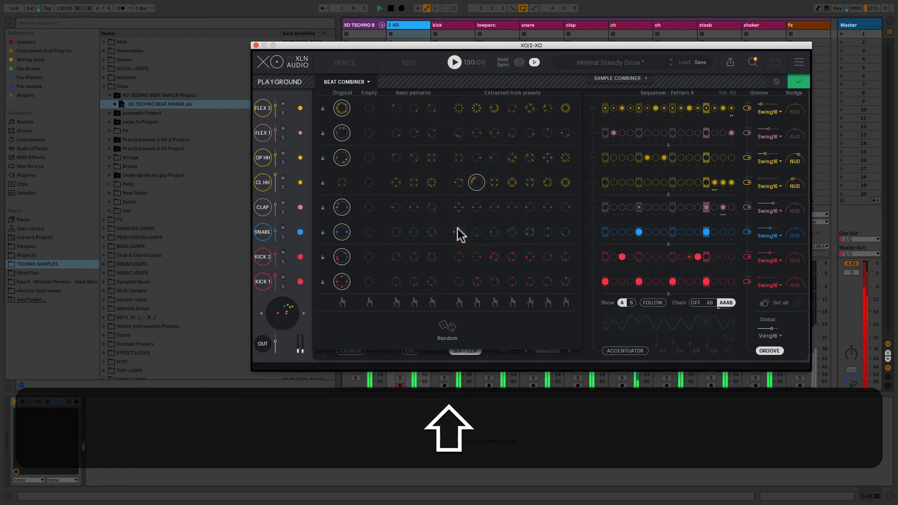
left_click(482, 234)
left_click(495, 234)
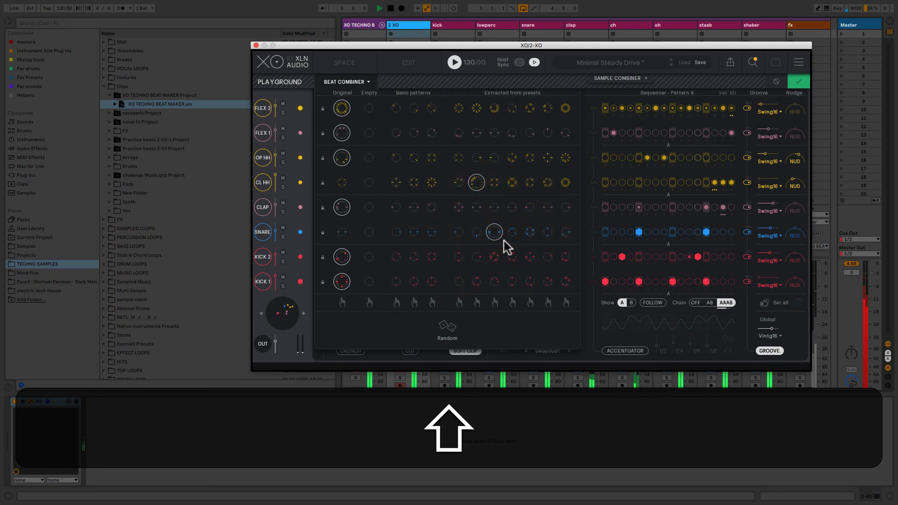
left_click(655, 233)
Randomize the patterns of all eight XO lanes four times while listening, and collapse the Beat Combiner
left_click(451, 327)
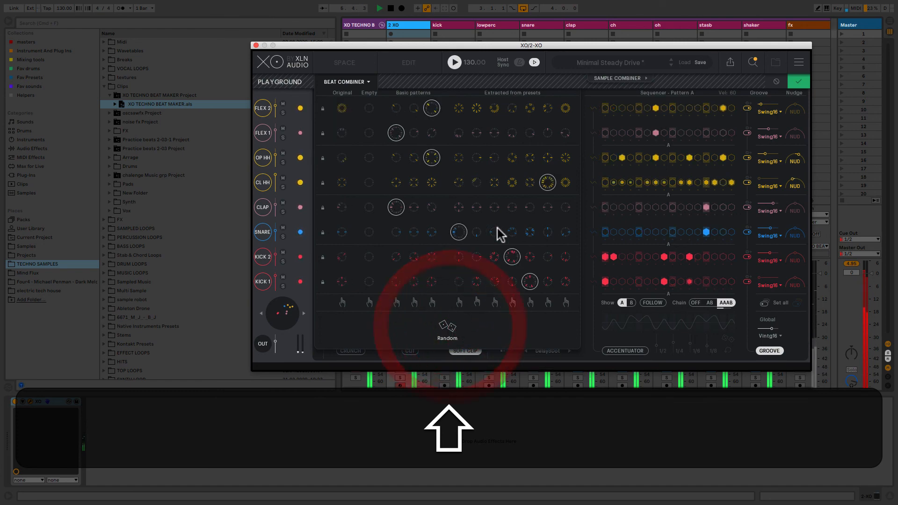
left_click(447, 328)
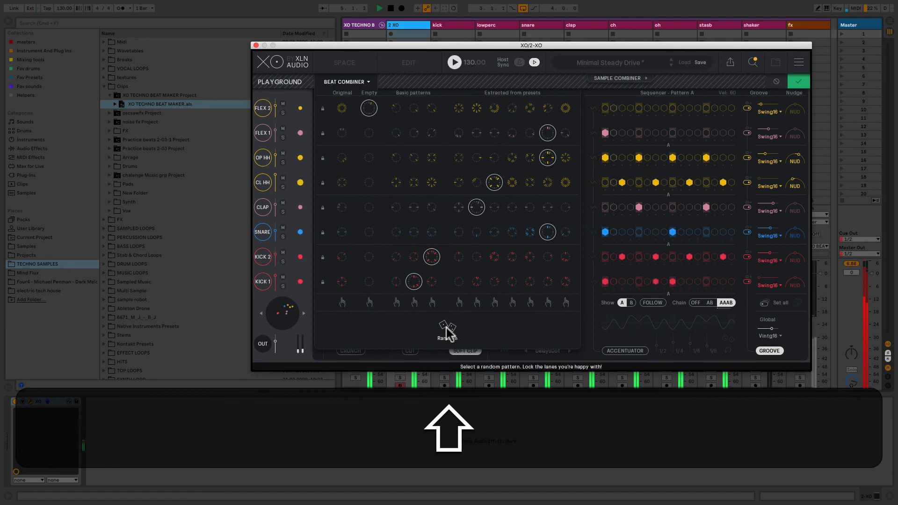
left_click(446, 328)
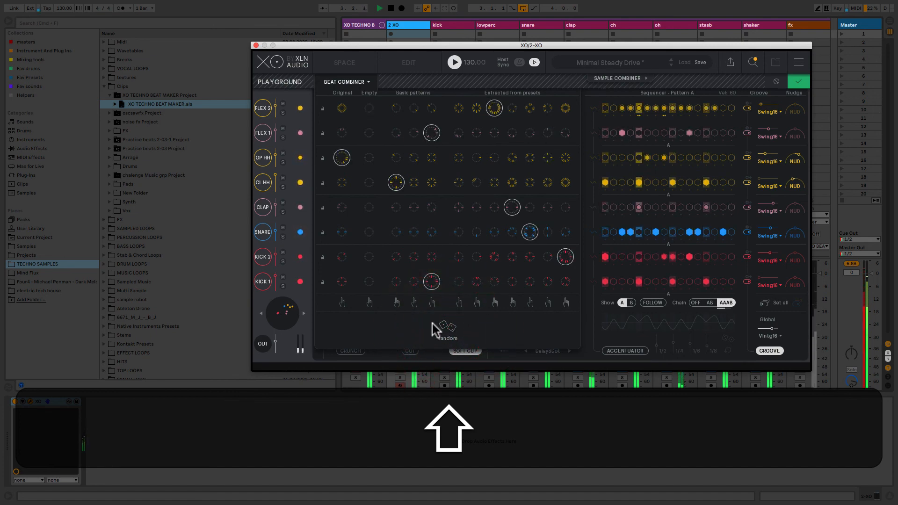
left_click(447, 327)
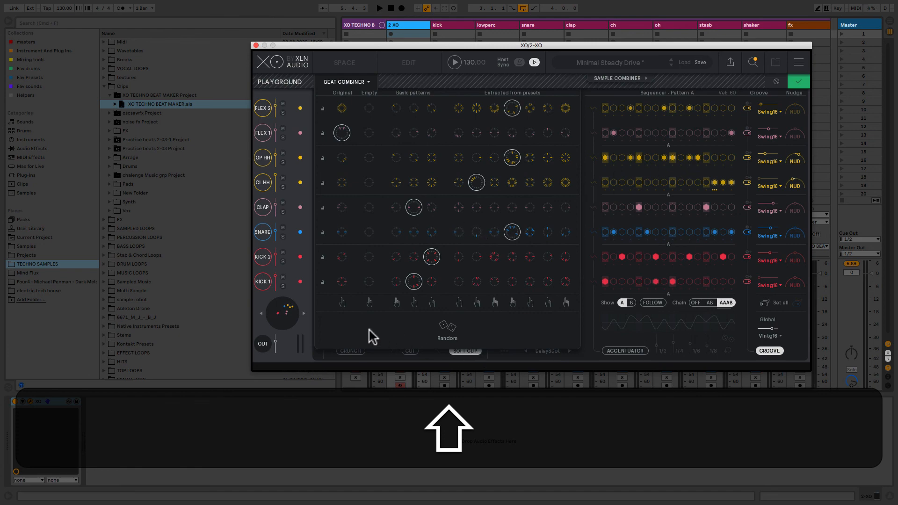
left_click(366, 82)
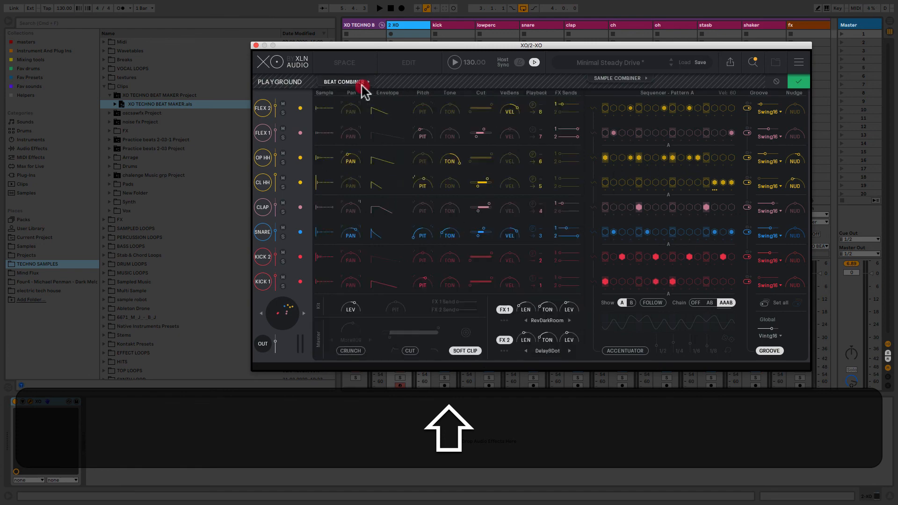